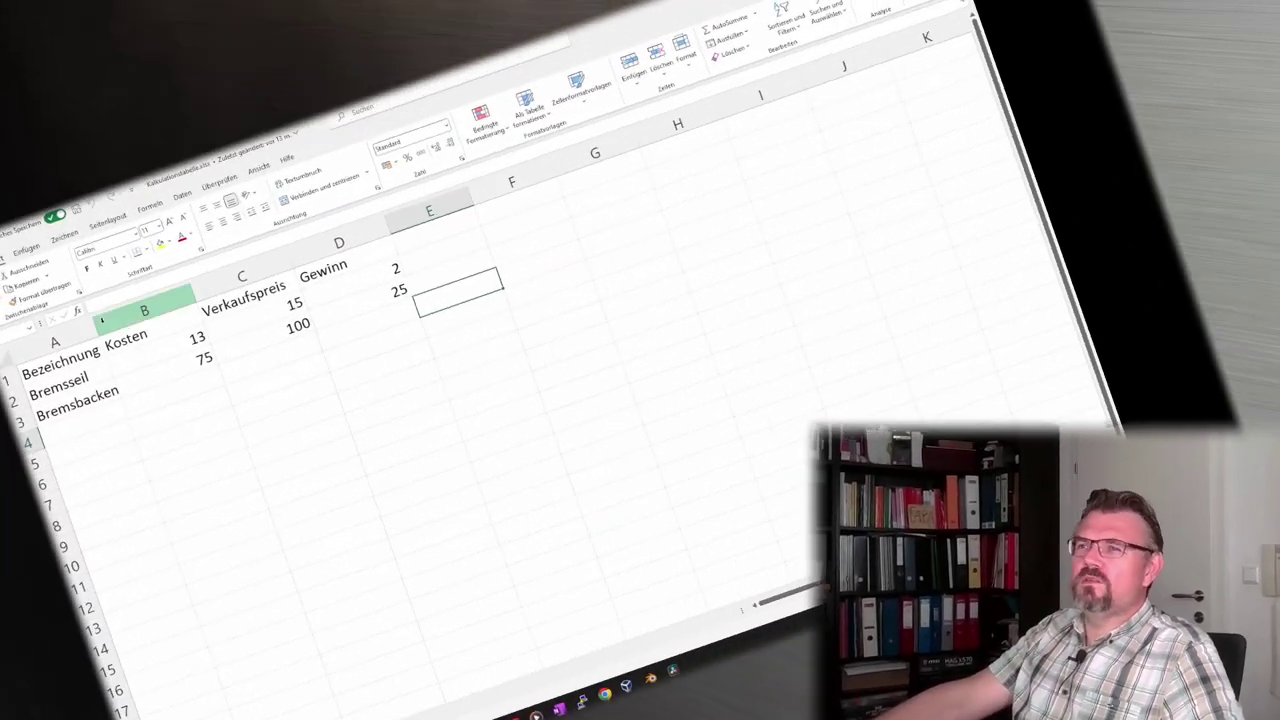
# - Browse the Insert, Draw, Page Layout and Formulas commands, then return to Home
pyautogui.click(72, 70)
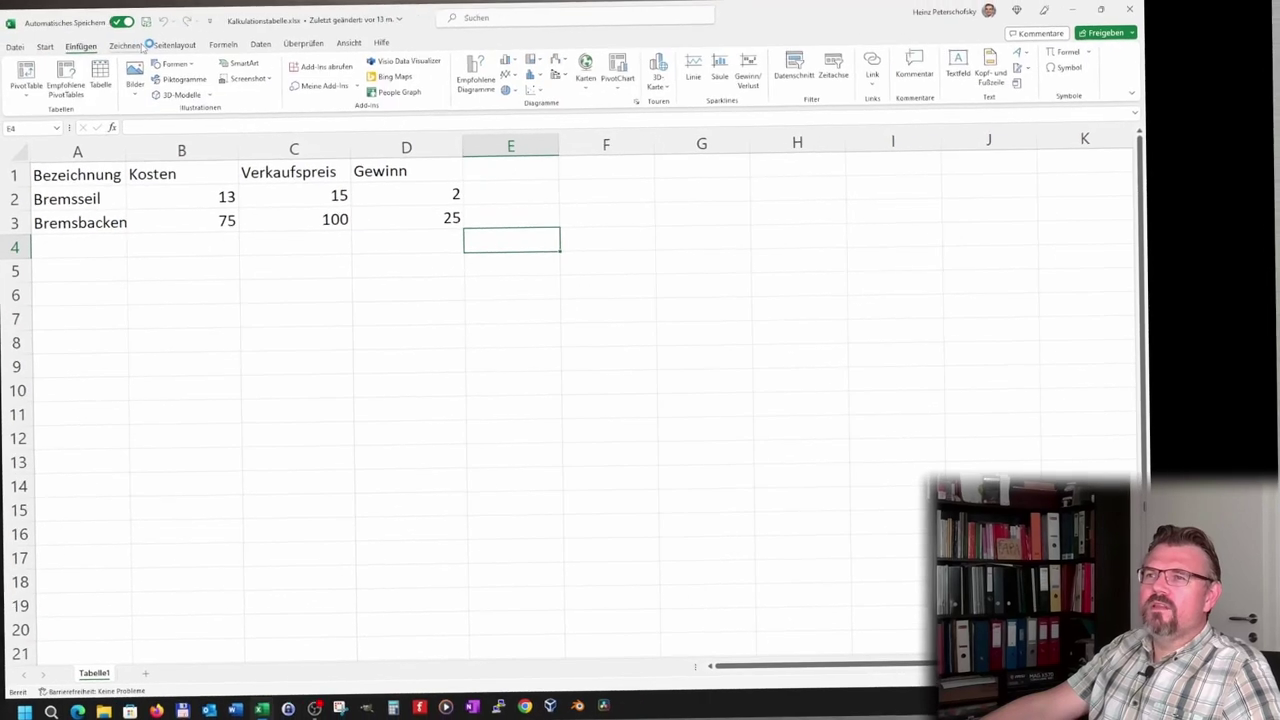
pyautogui.click(128, 38)
pyautogui.click(178, 38)
pyautogui.click(236, 38)
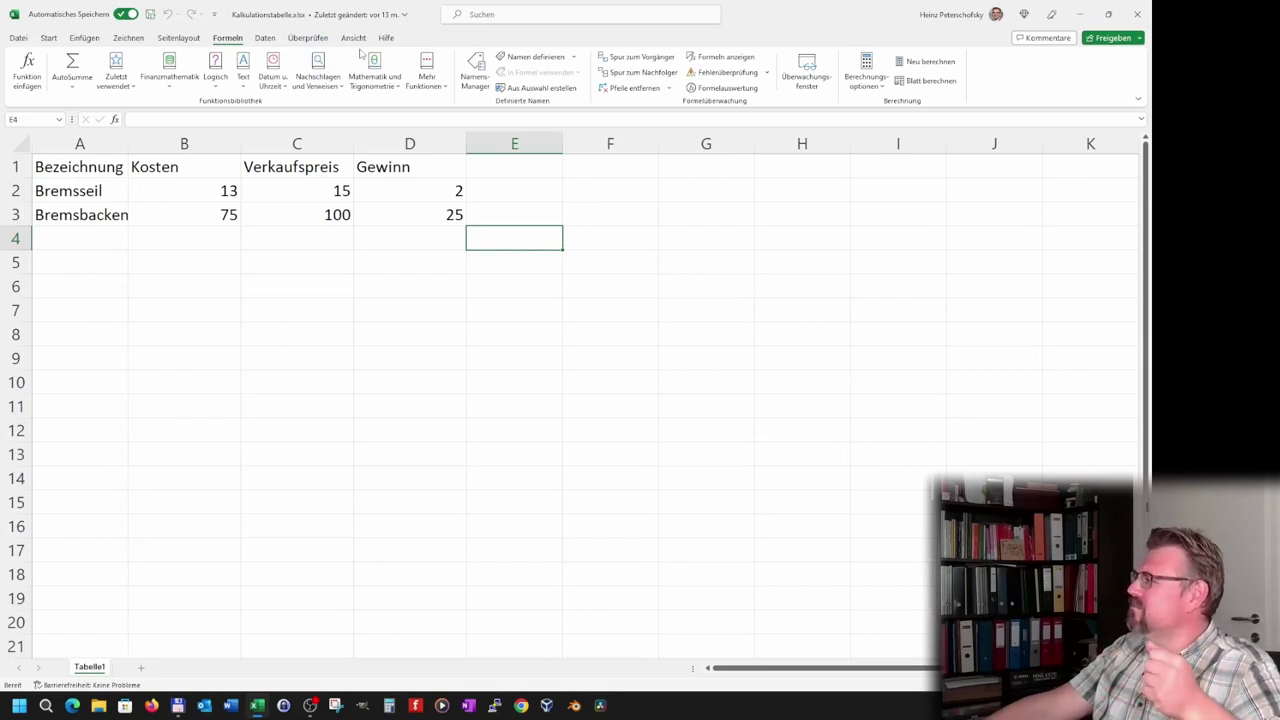
pyautogui.click(55, 39)
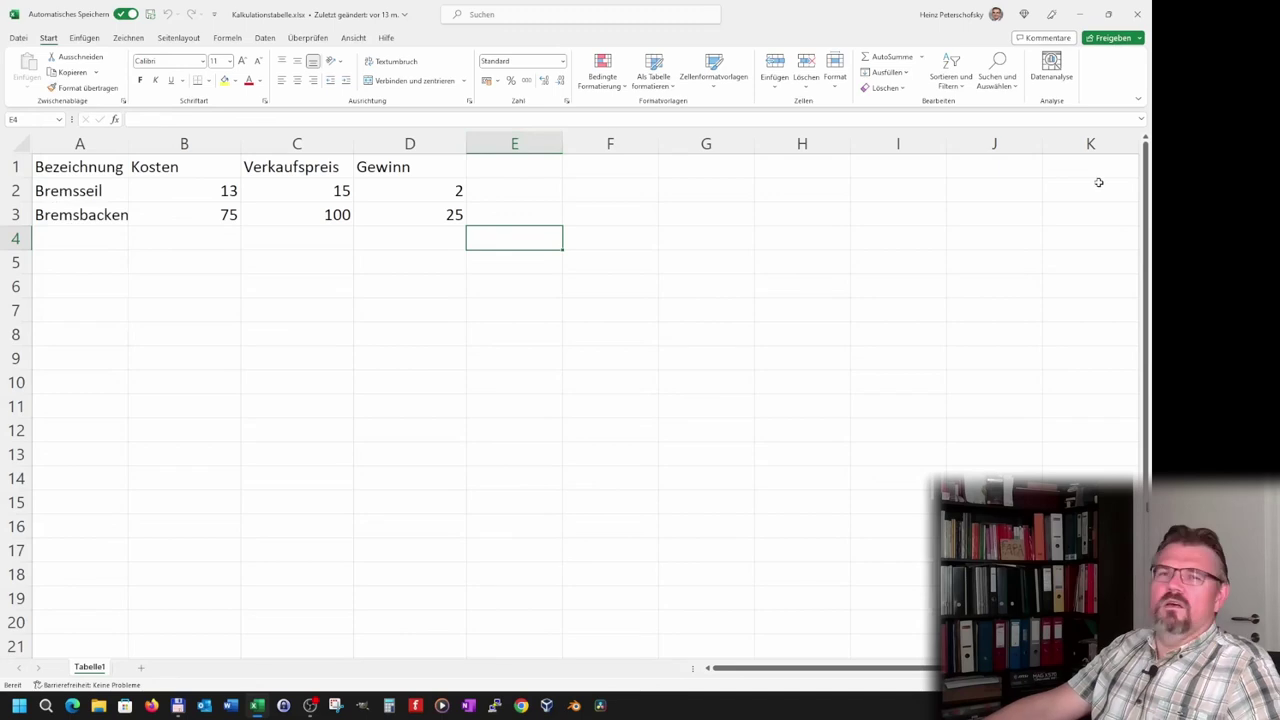
# - Set Ribbon Display Options to Show Tabs Only (Nur Registerkarten anzeigen)
pyautogui.click(1137, 102)
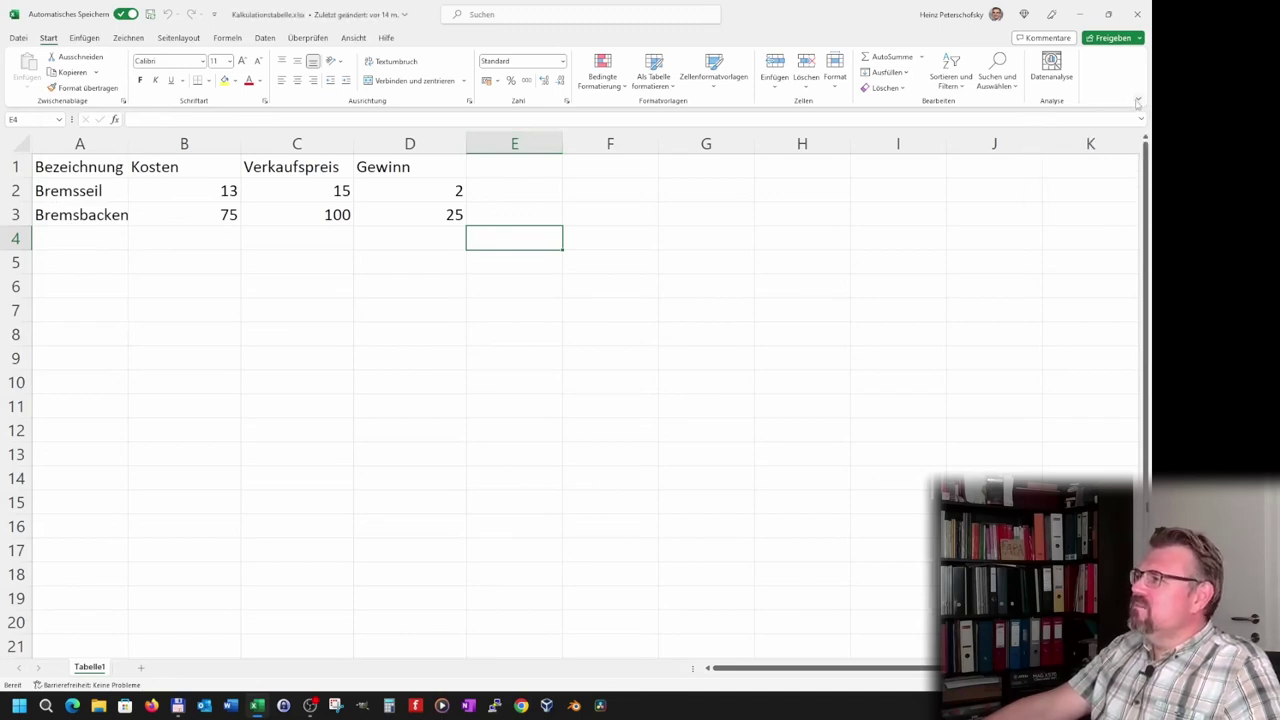
pyautogui.click(1138, 101)
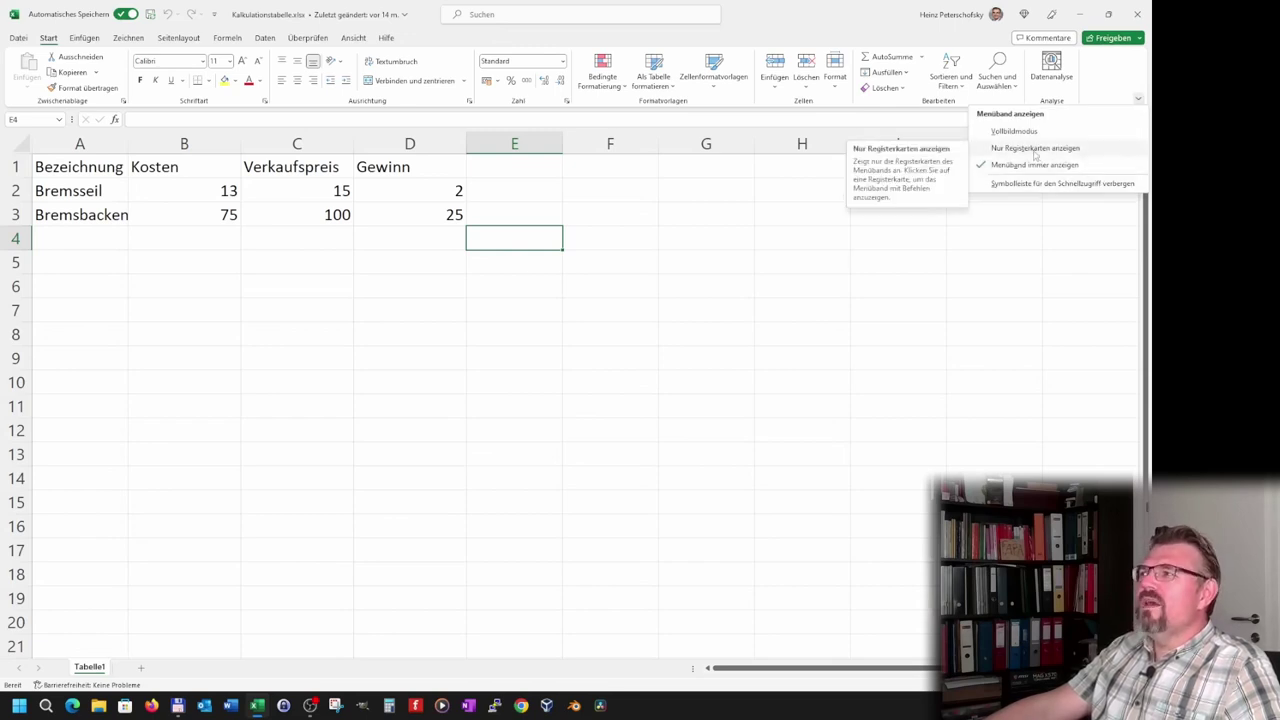
pyautogui.click(1035, 149)
pyautogui.click(575, 425)
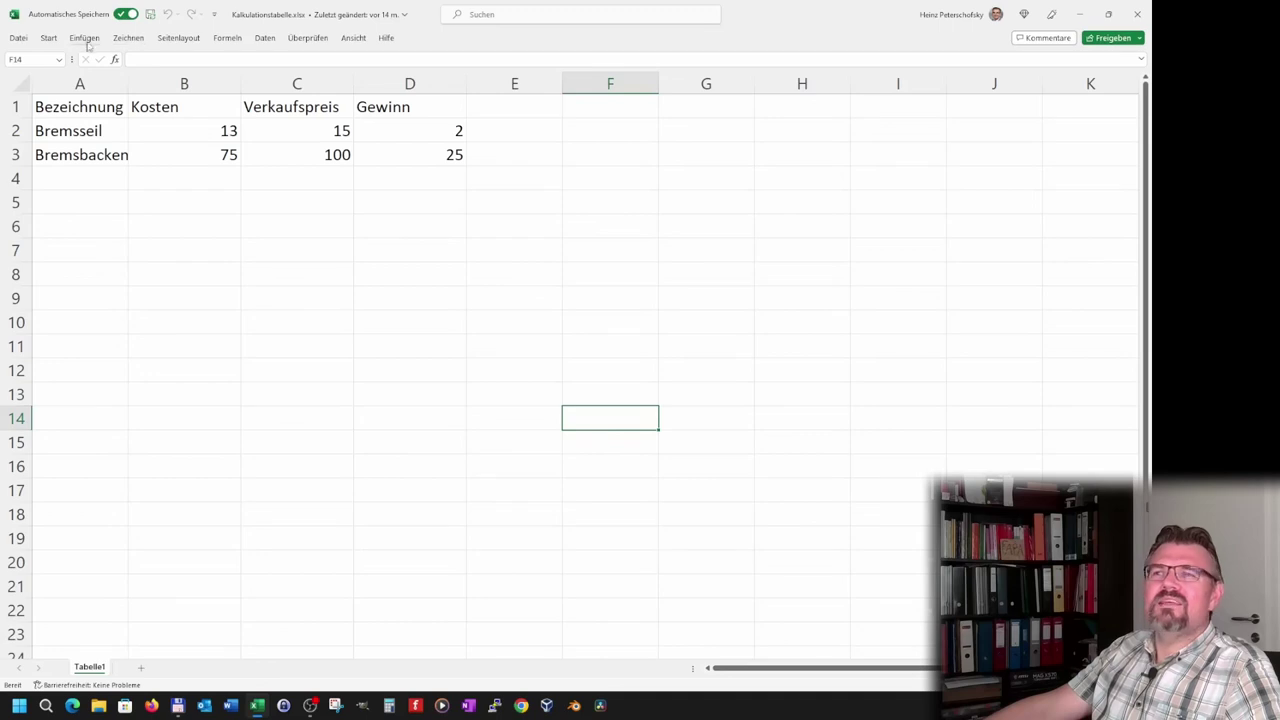
# - Peek at the Home, Insert, Draw and Page Layout commands from the collapsed ribbon
pyautogui.click(48, 39)
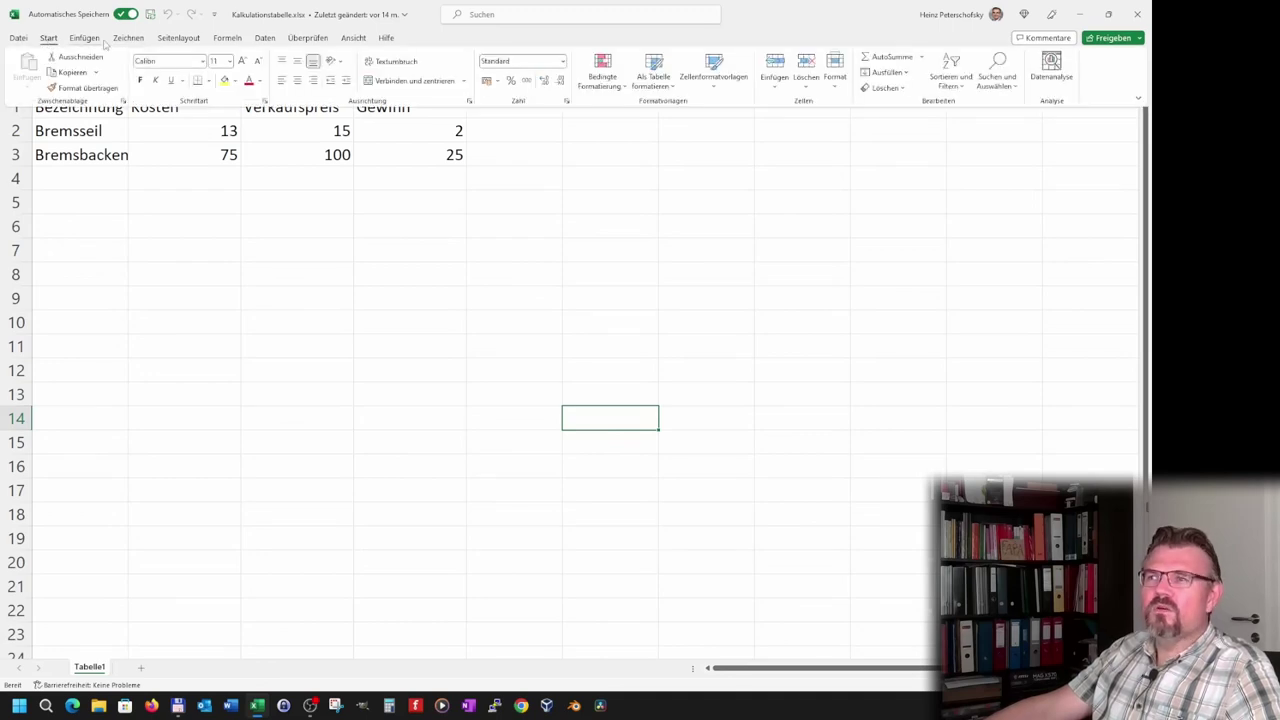
pyautogui.click(85, 38)
pyautogui.click(128, 38)
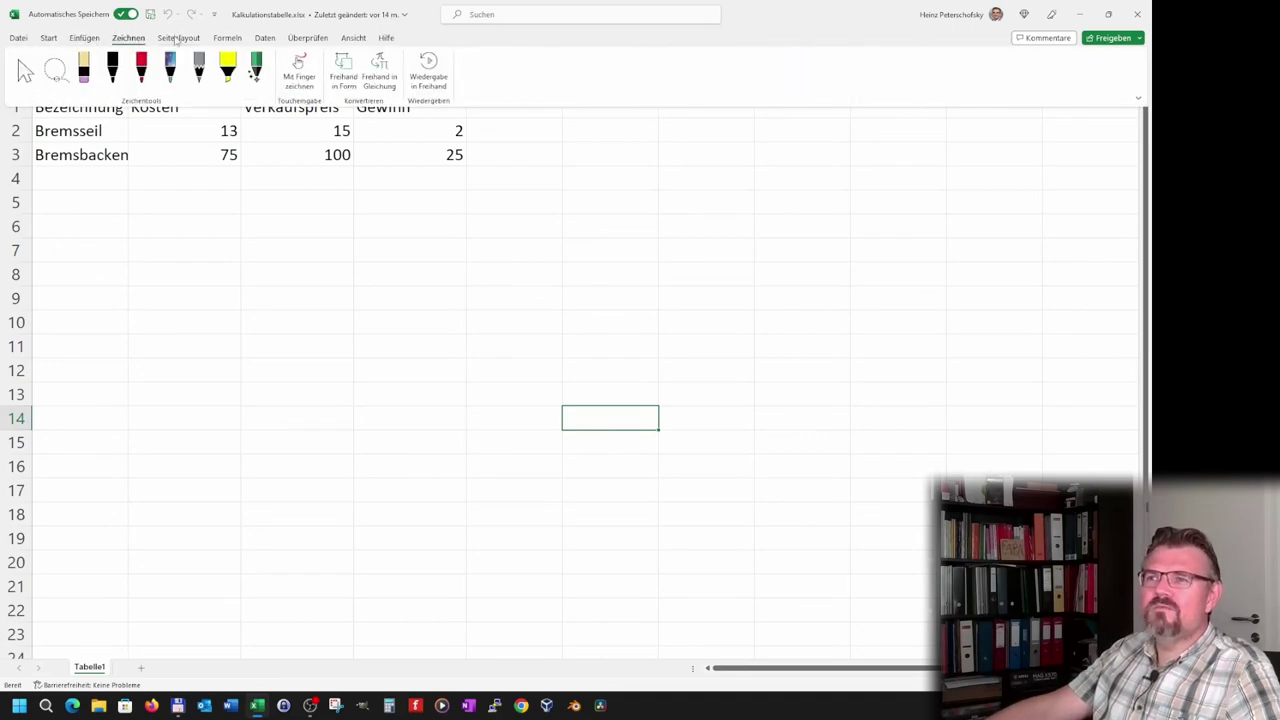
pyautogui.click(177, 38)
pyautogui.click(147, 214)
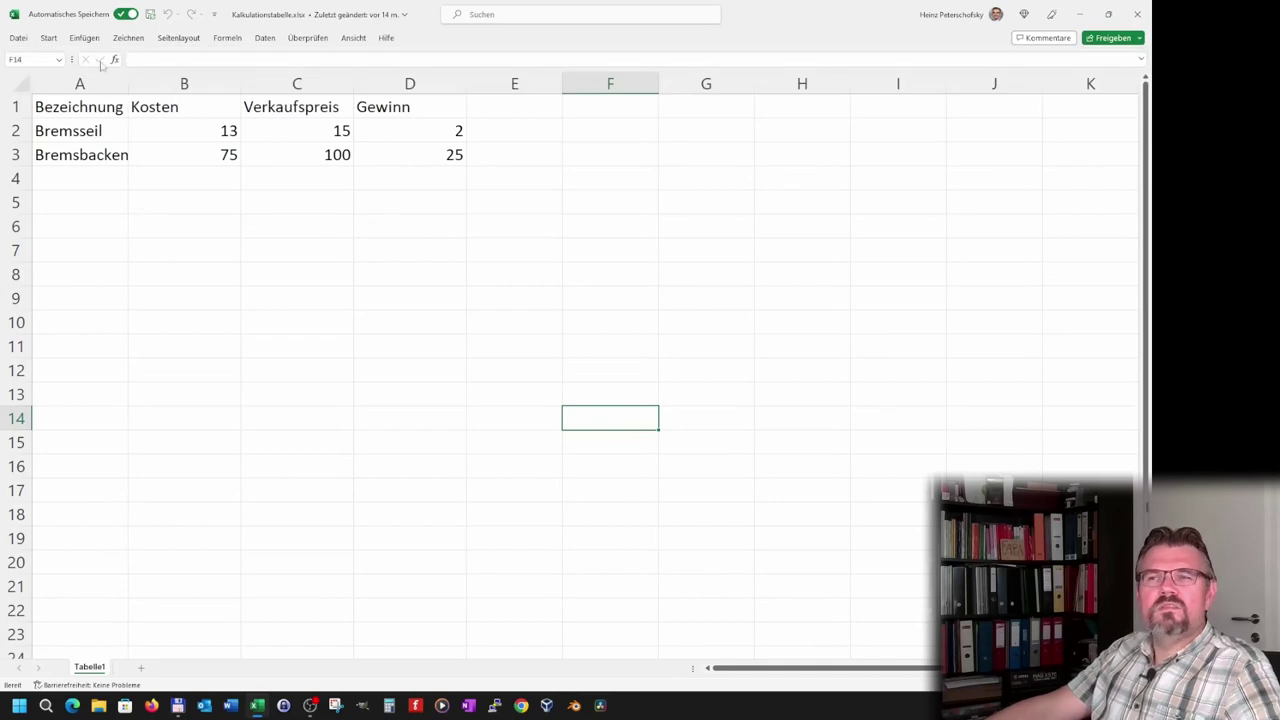
pyautogui.click(49, 37)
pyautogui.click(168, 235)
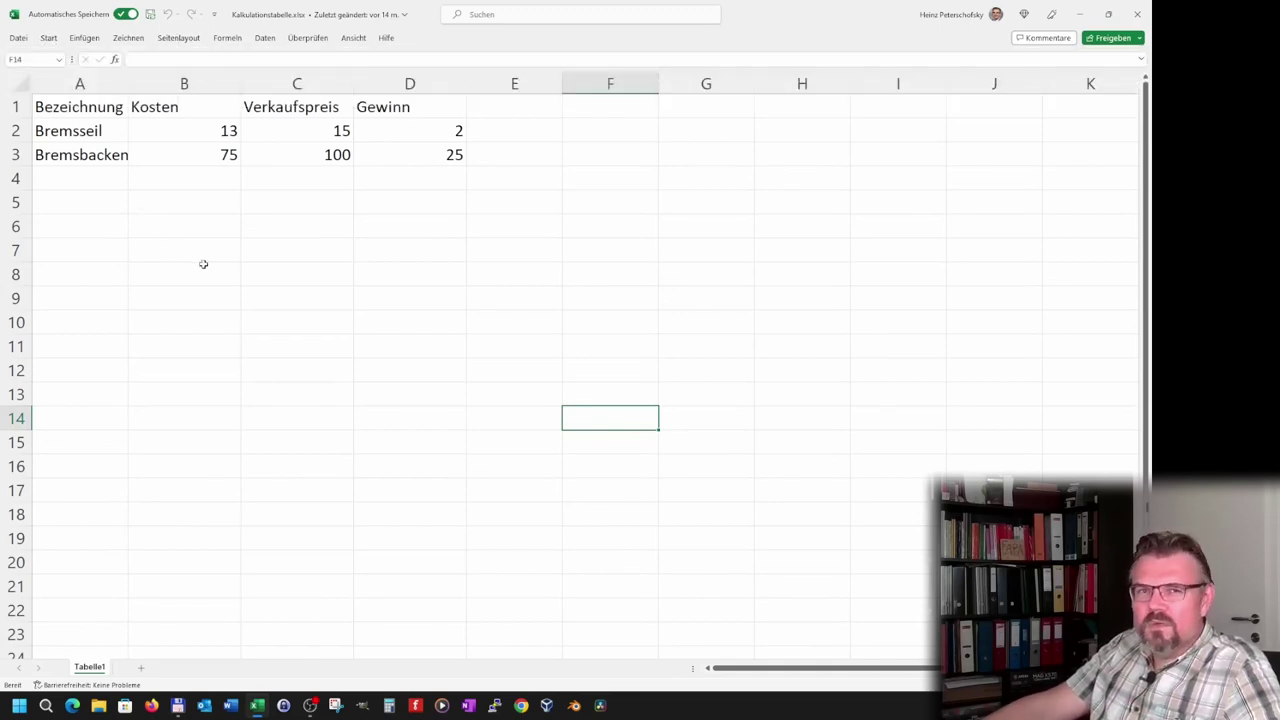
pyautogui.click(56, 40)
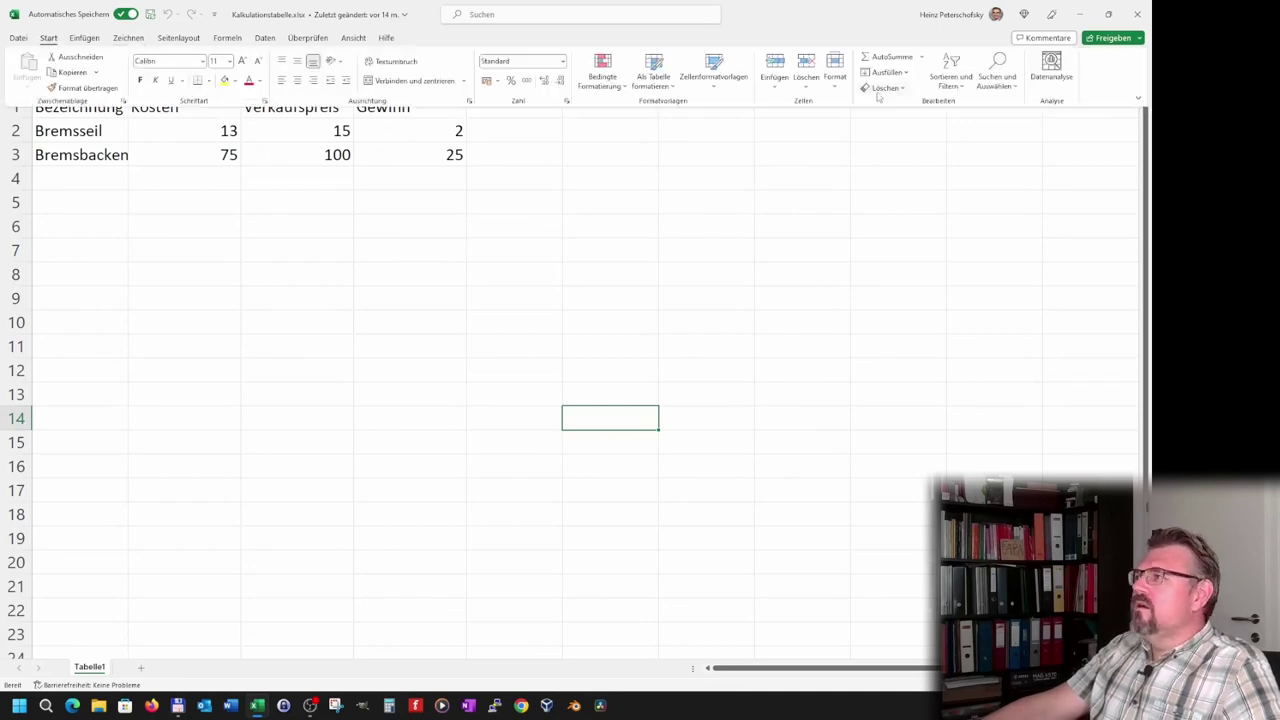
# - Switch Excel to Full Screen Mode and select cell B4
pyautogui.click(1139, 100)
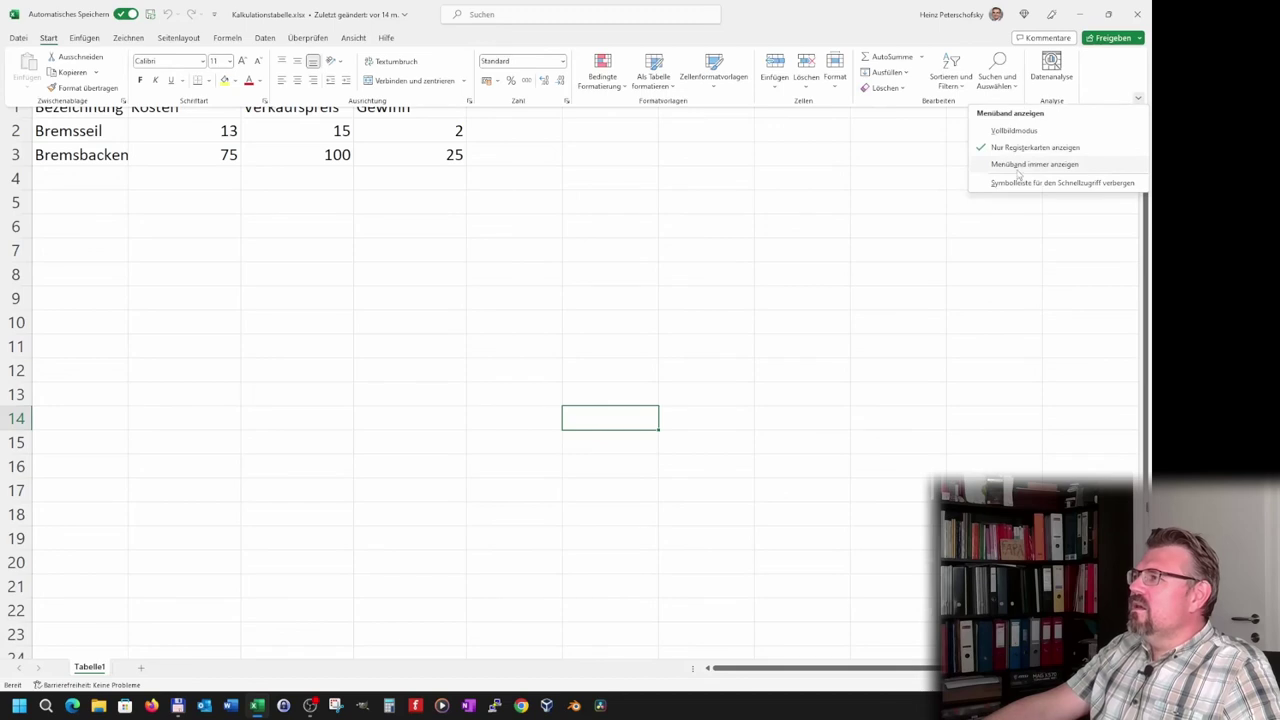
pyautogui.click(1010, 131)
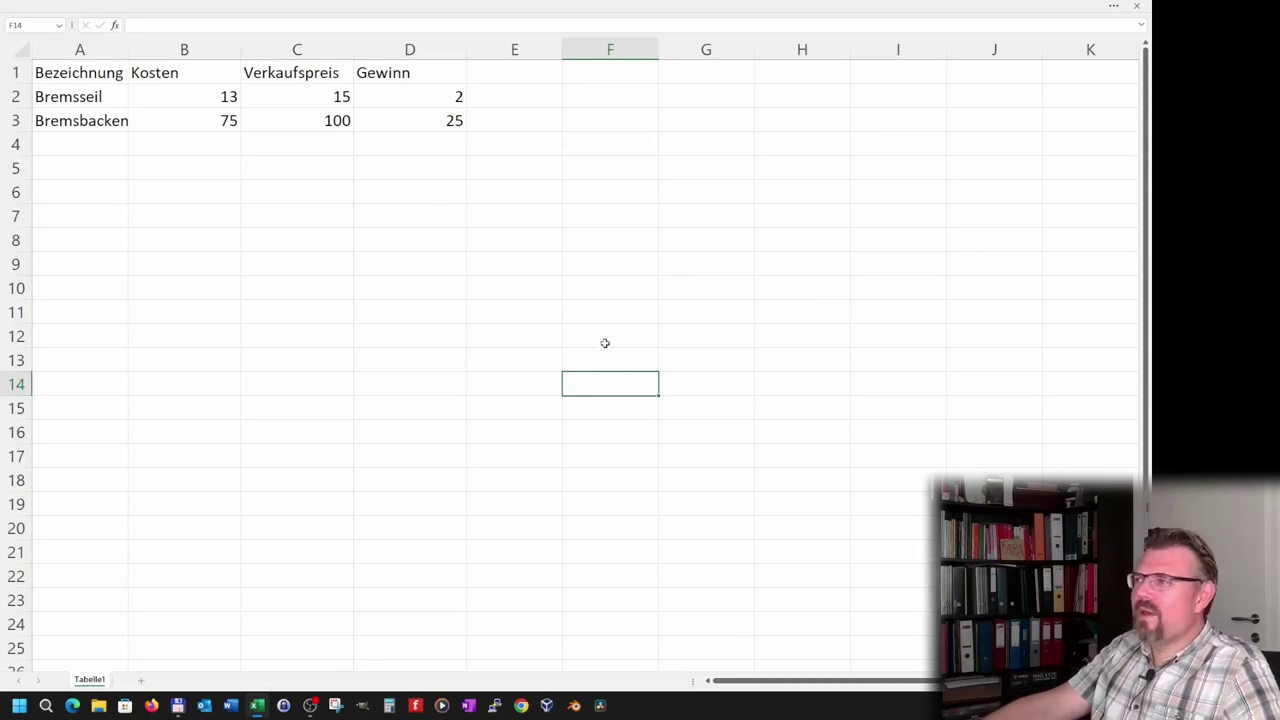
pyautogui.click(297, 244)
pyautogui.click(165, 146)
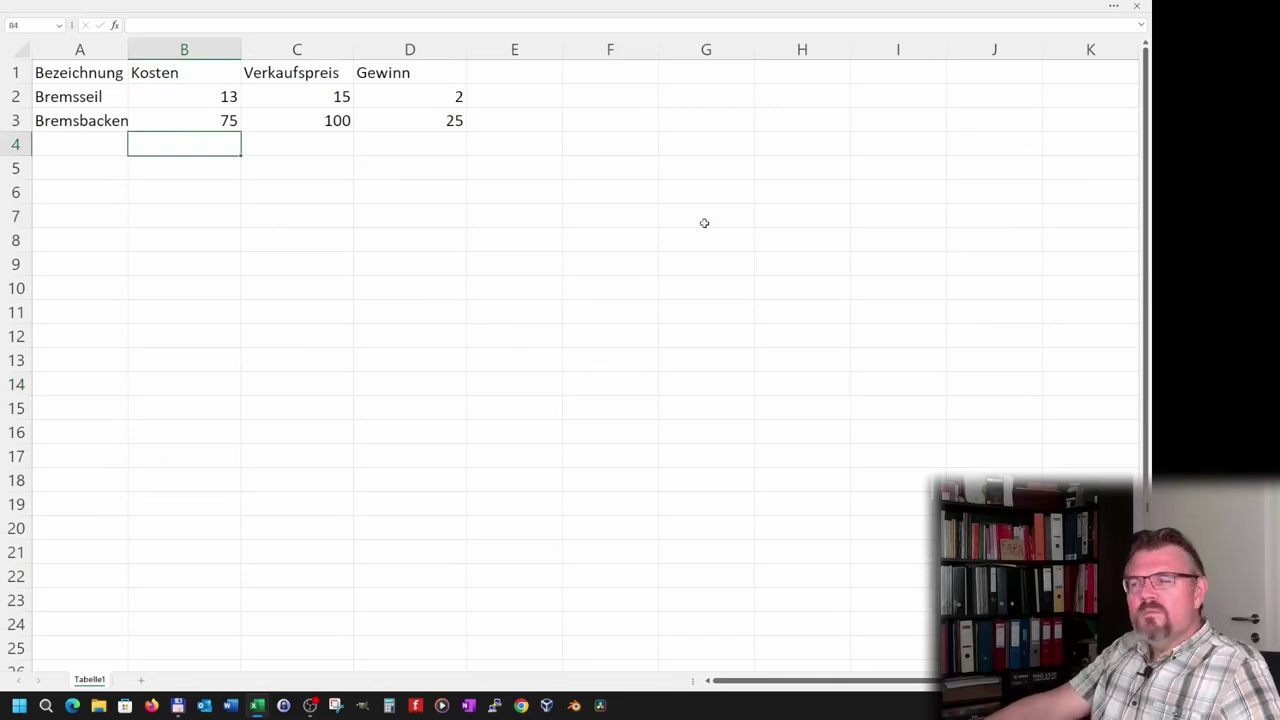
# - Leave full-screen view so the full ribbon shows again, then select cell F9
pyautogui.click(1114, 8)
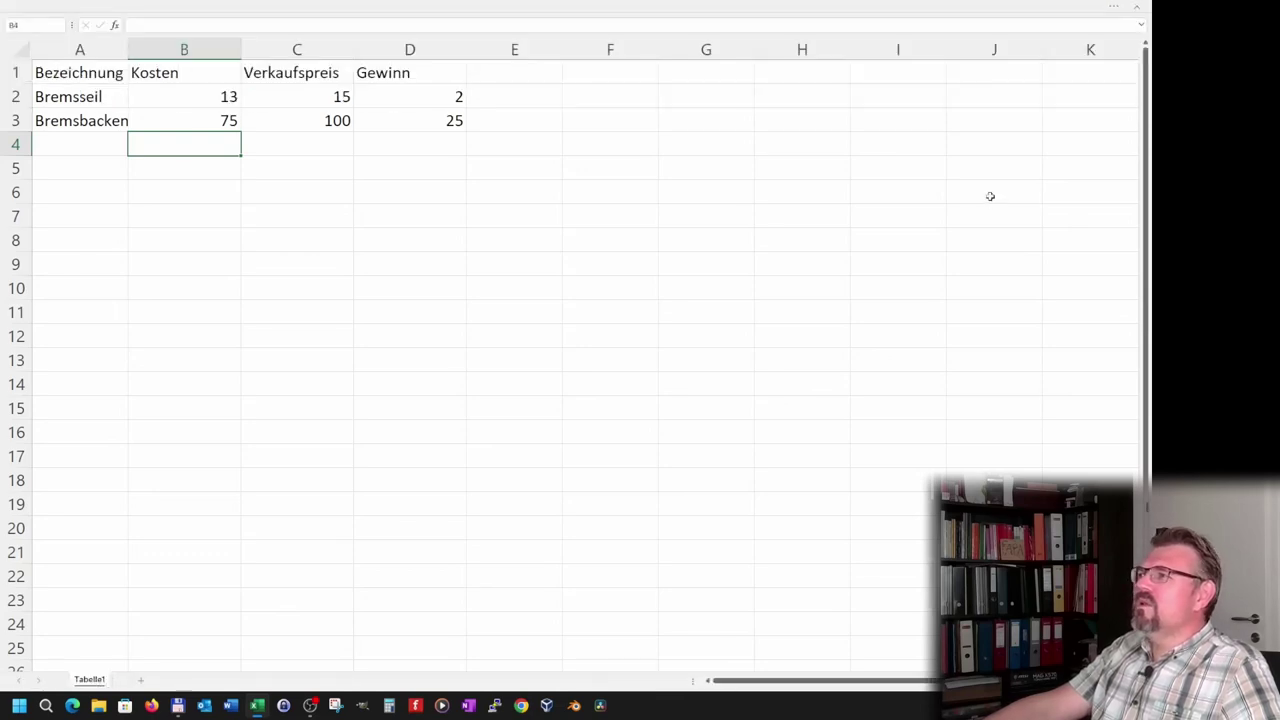
pyautogui.click(1116, 10)
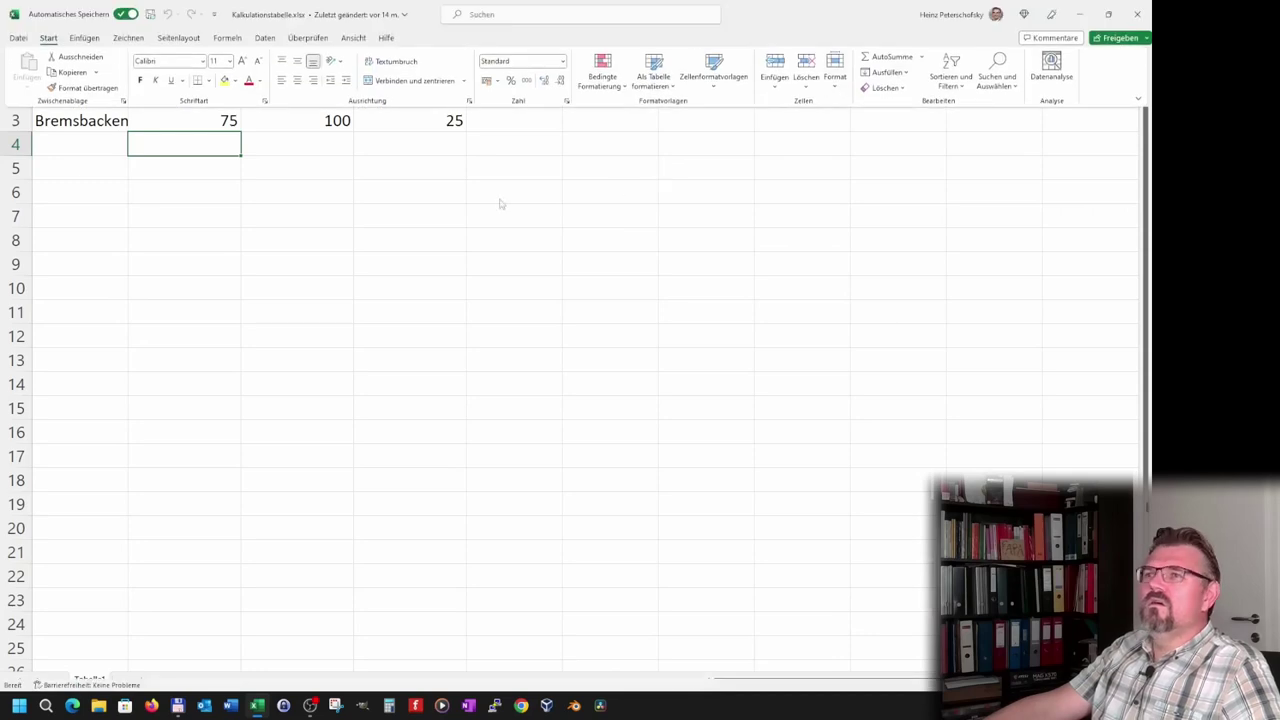
pyautogui.click(1140, 100)
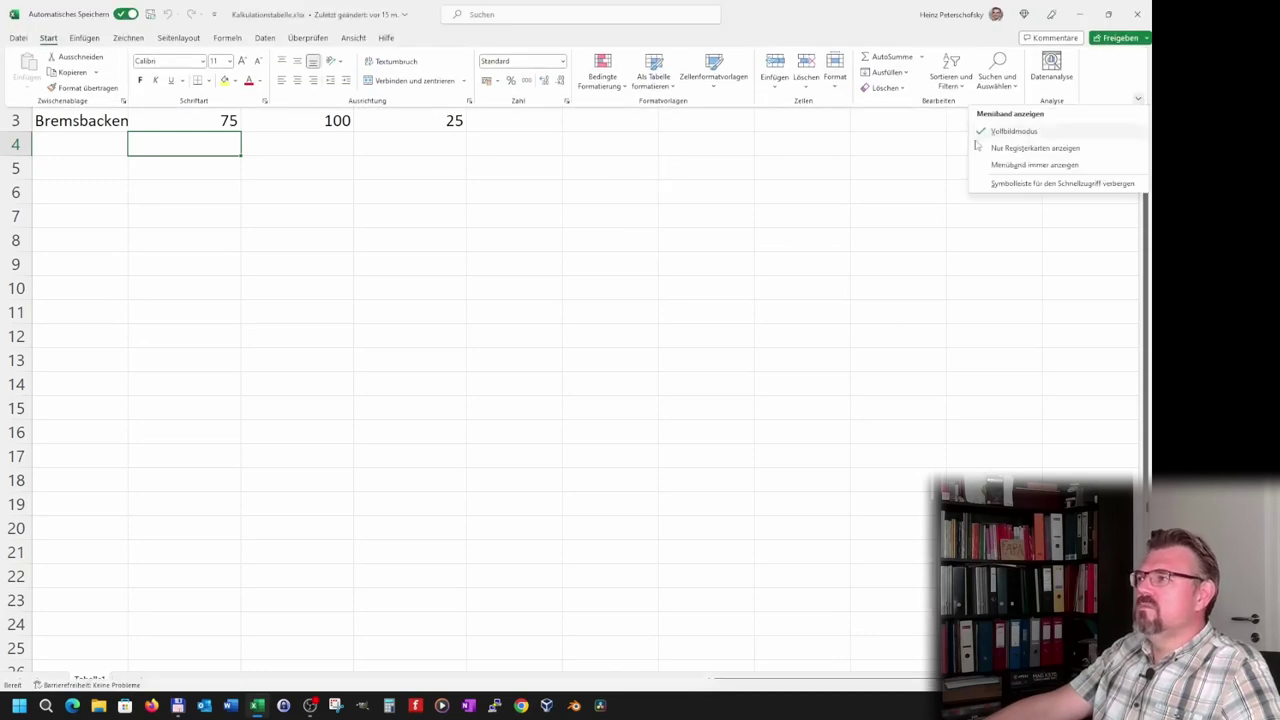
pyautogui.click(977, 176)
pyautogui.press('Escape')
pyautogui.click(621, 349)
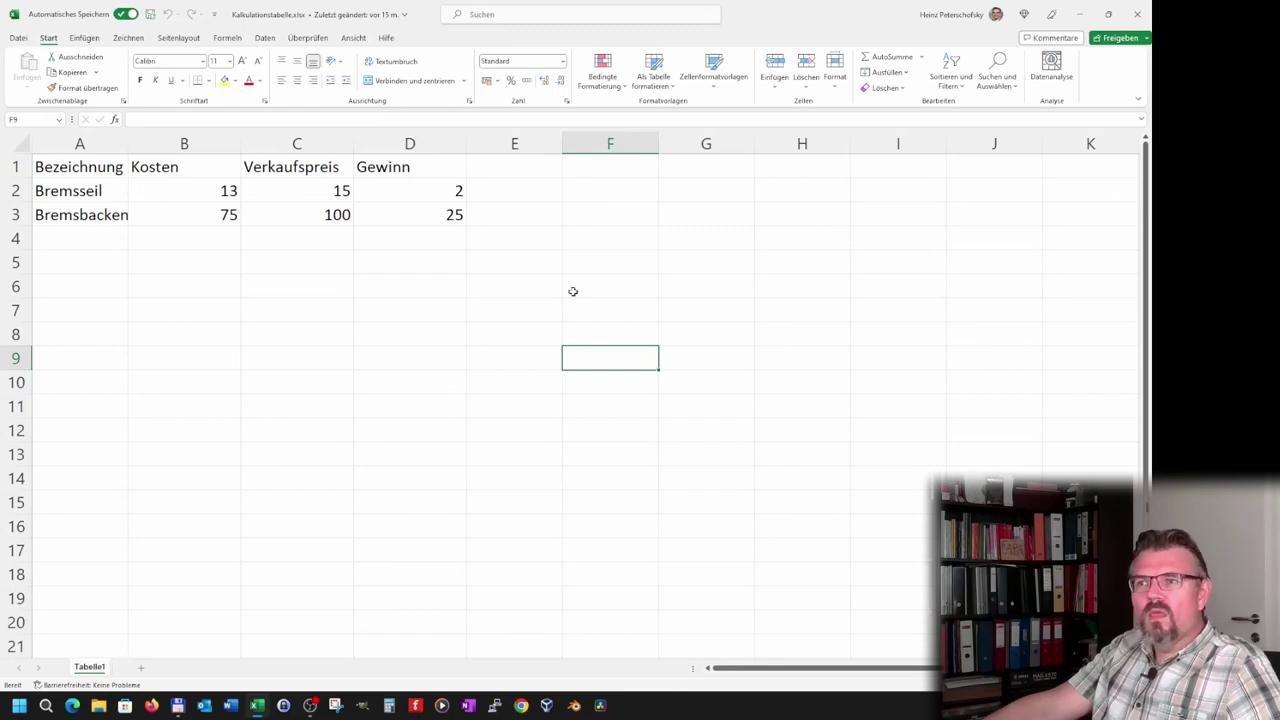
# - Set Bremsseil's Kosten in B2 to 14 and its Gewinn in D2 to 1
pyautogui.click(440, 231)
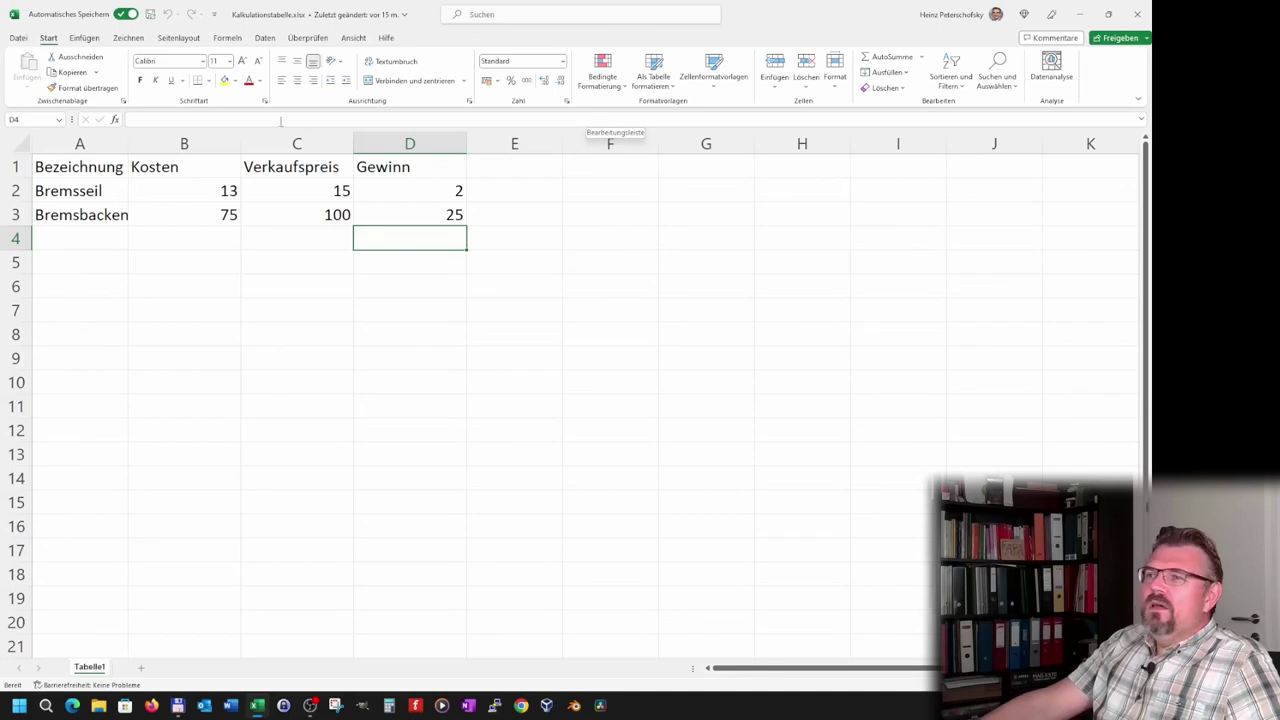
pyautogui.moveTo(177, 183); pyautogui.dragTo(289, 185)
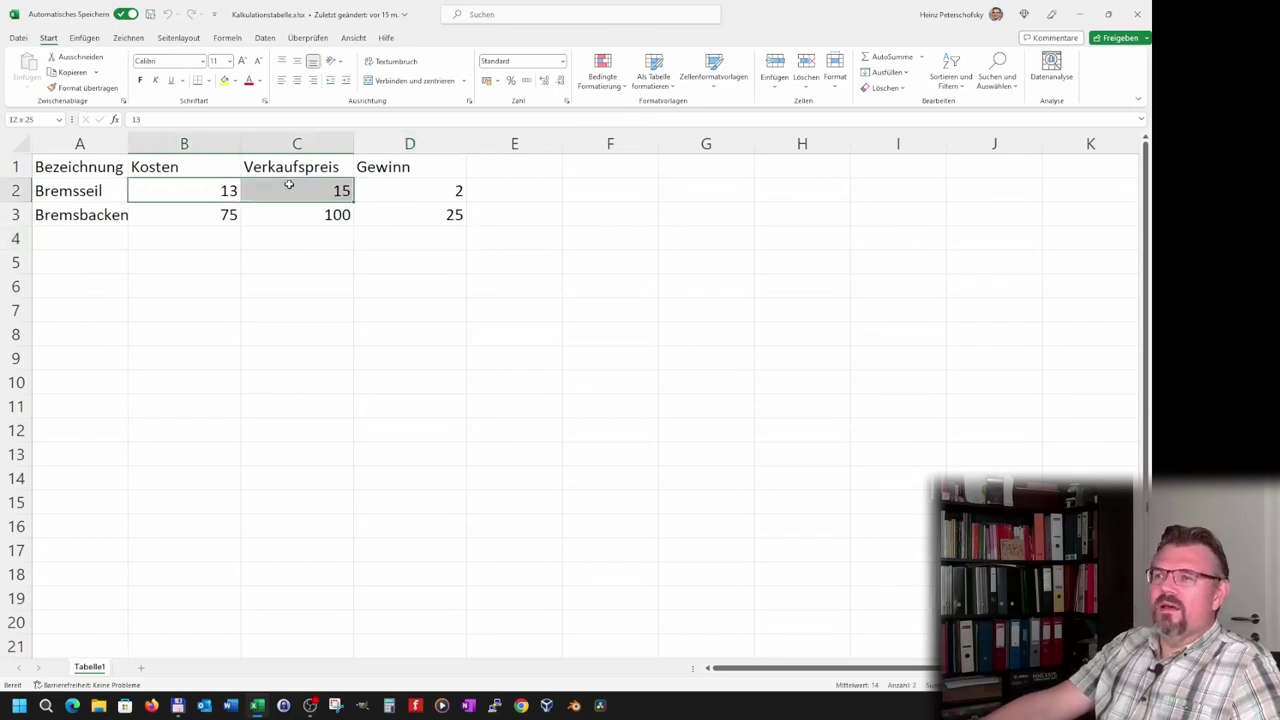
pyautogui.click(294, 231)
pyautogui.click(180, 188)
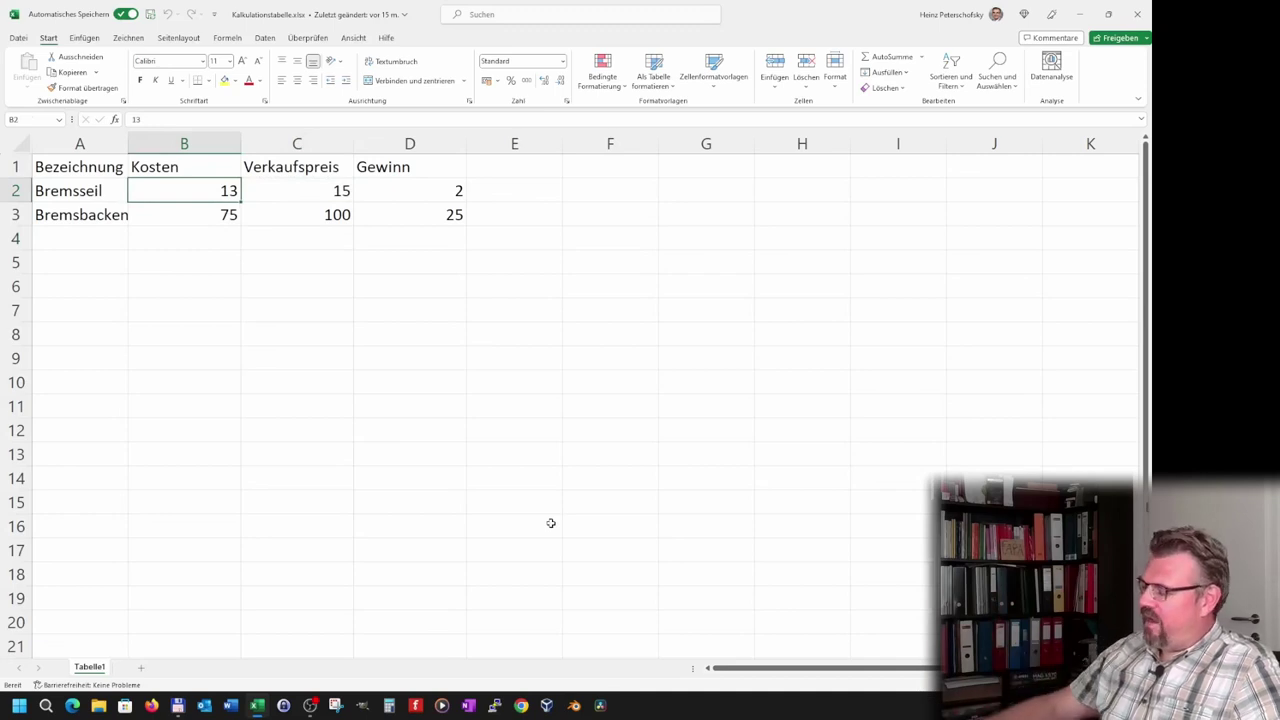
pyautogui.write('14')
pyautogui.press('Return')
pyautogui.press('Up')
pyautogui.press('Right')
pyautogui.press('Right')
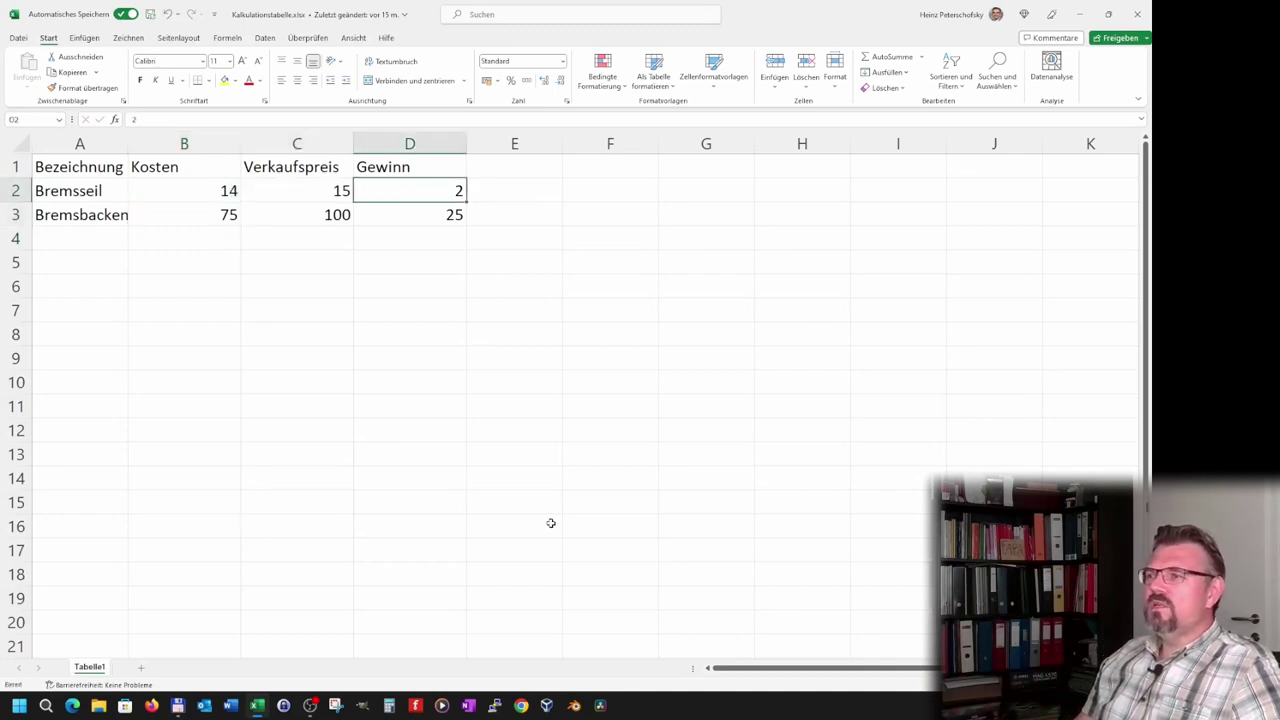
pyautogui.write('1')
pyautogui.press('Return')
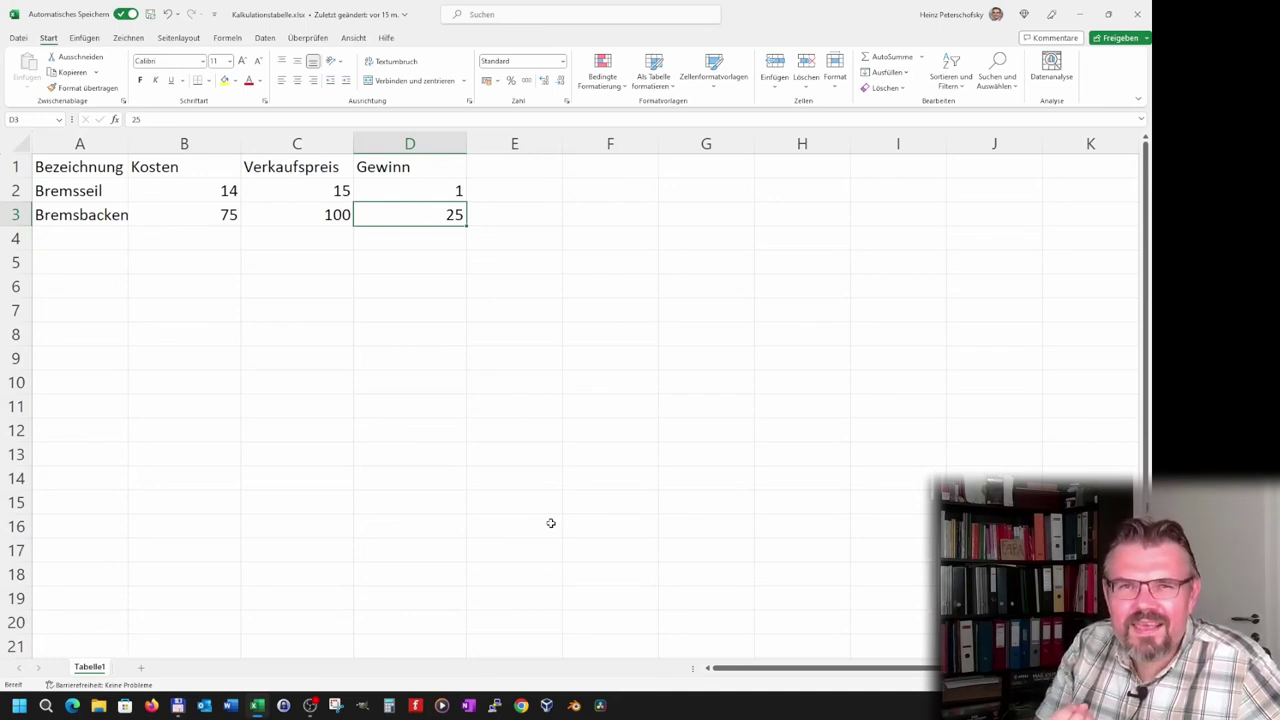
# - Save the workbook and clear the Bremsseil Gewinn value in D2
pyautogui.hotkey('ctrl', 's')
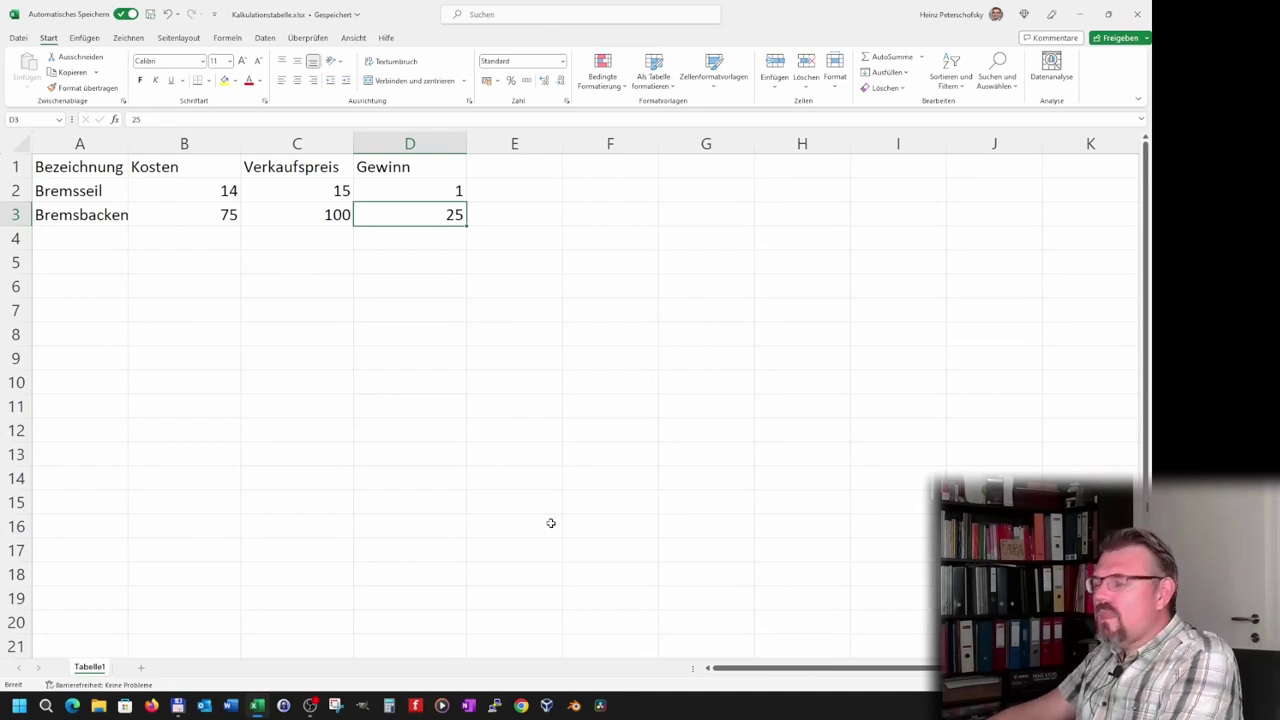
pyautogui.press('Up')
pyautogui.press('Delete')
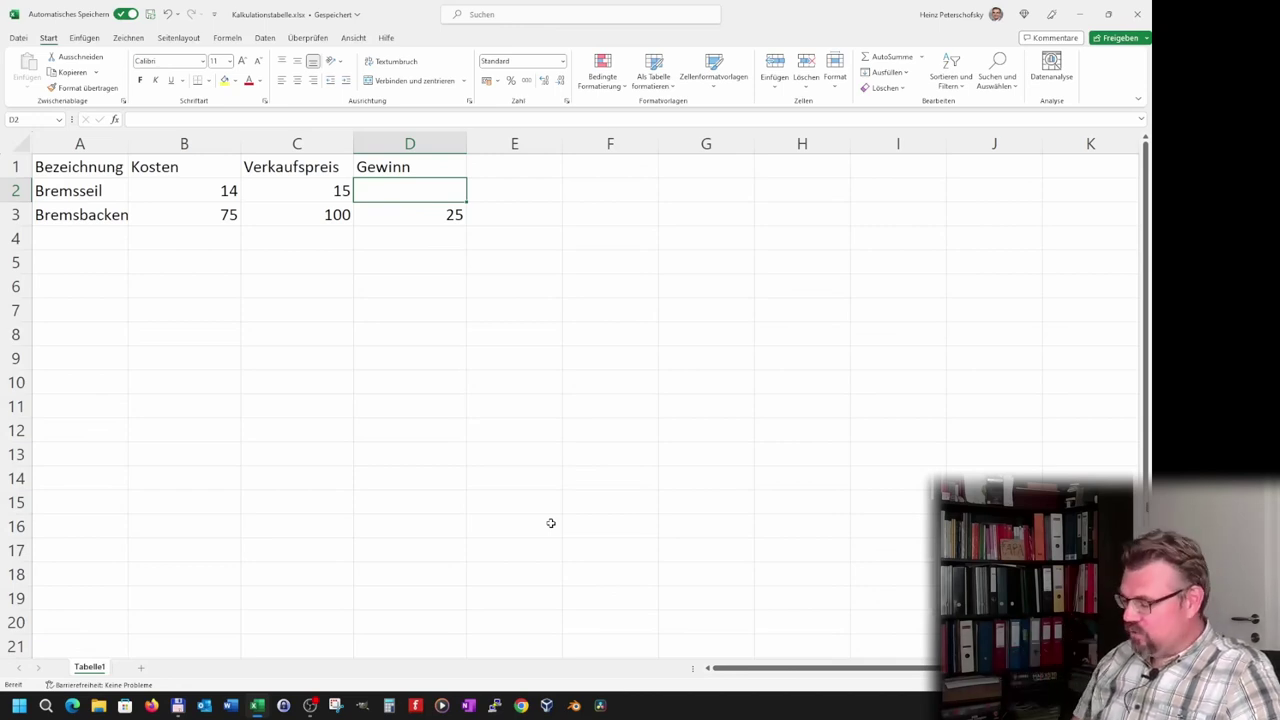
# - Enter the formula =C2-B2 in D2 so Bremsseil's Gewinn calculates as 1
pyautogui.write('=')
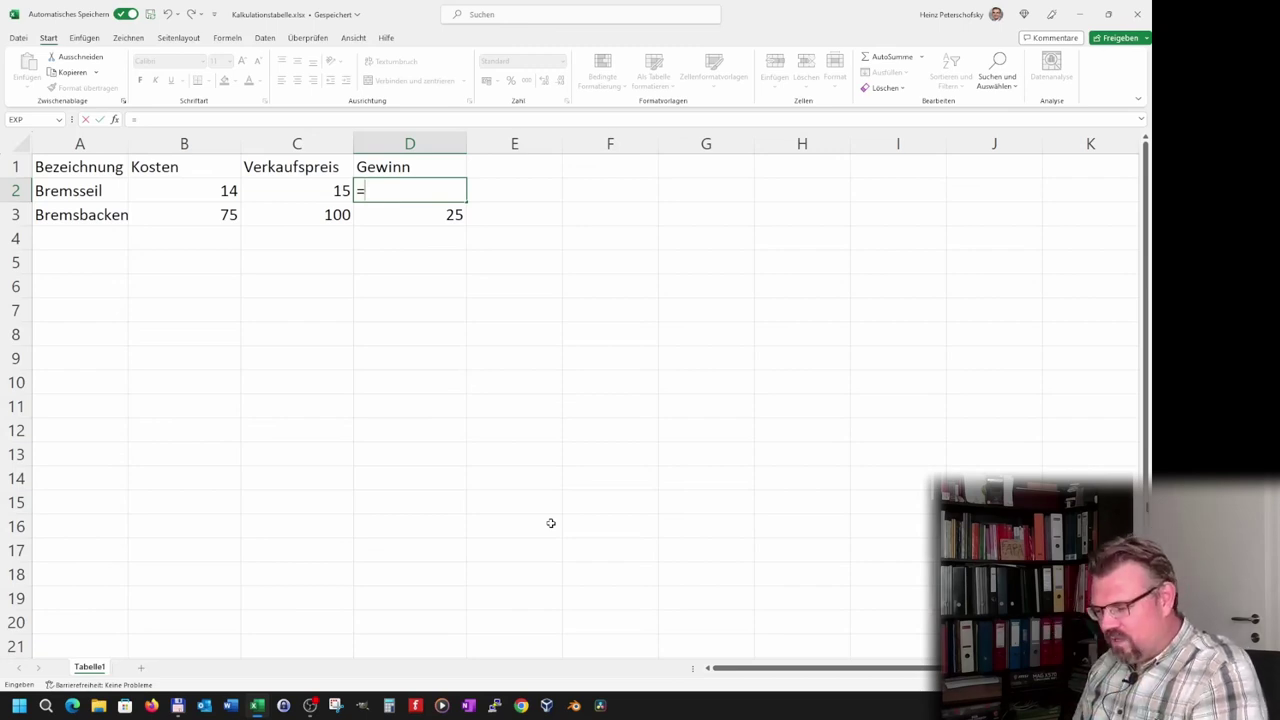
pyautogui.write('C')
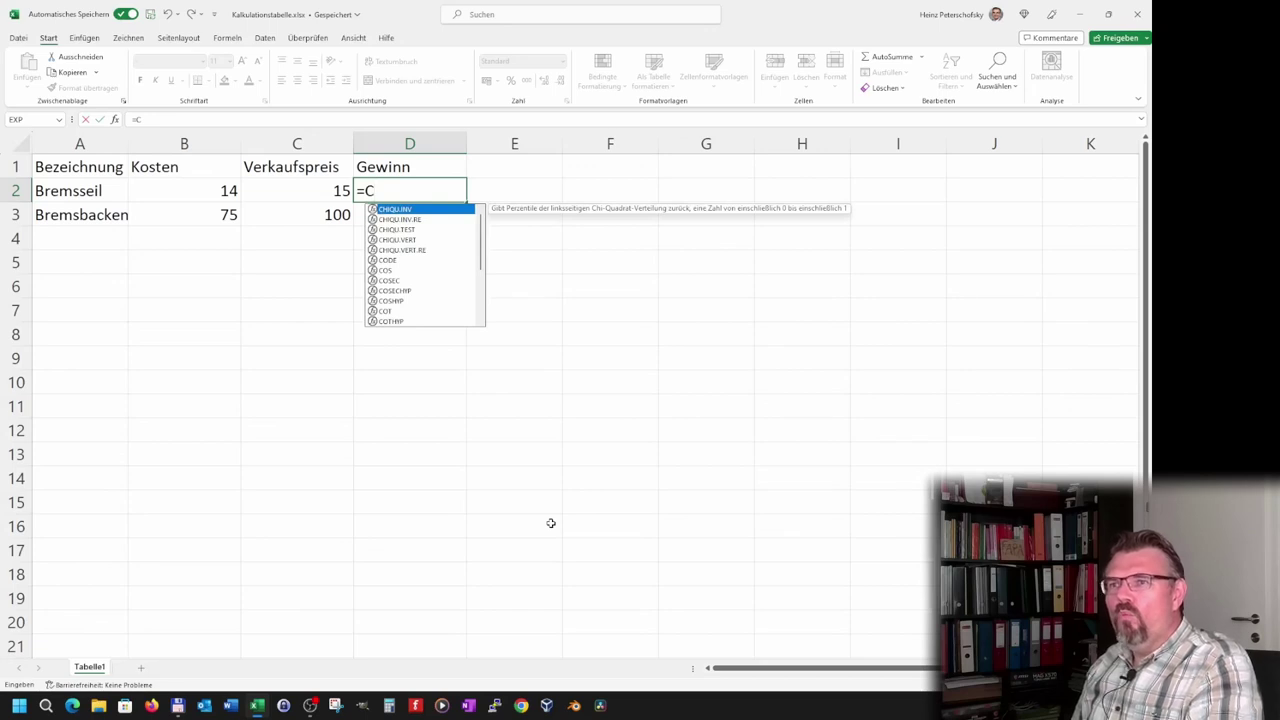
pyautogui.write('2')
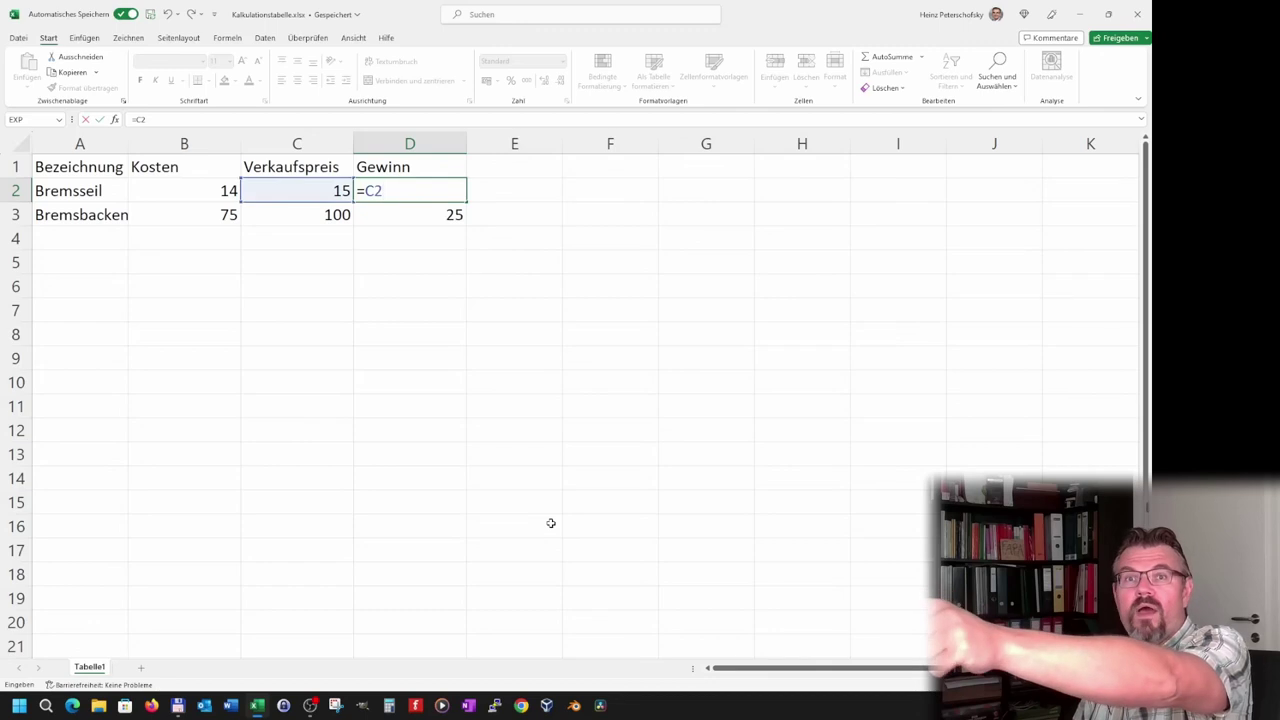
pyautogui.write('-')
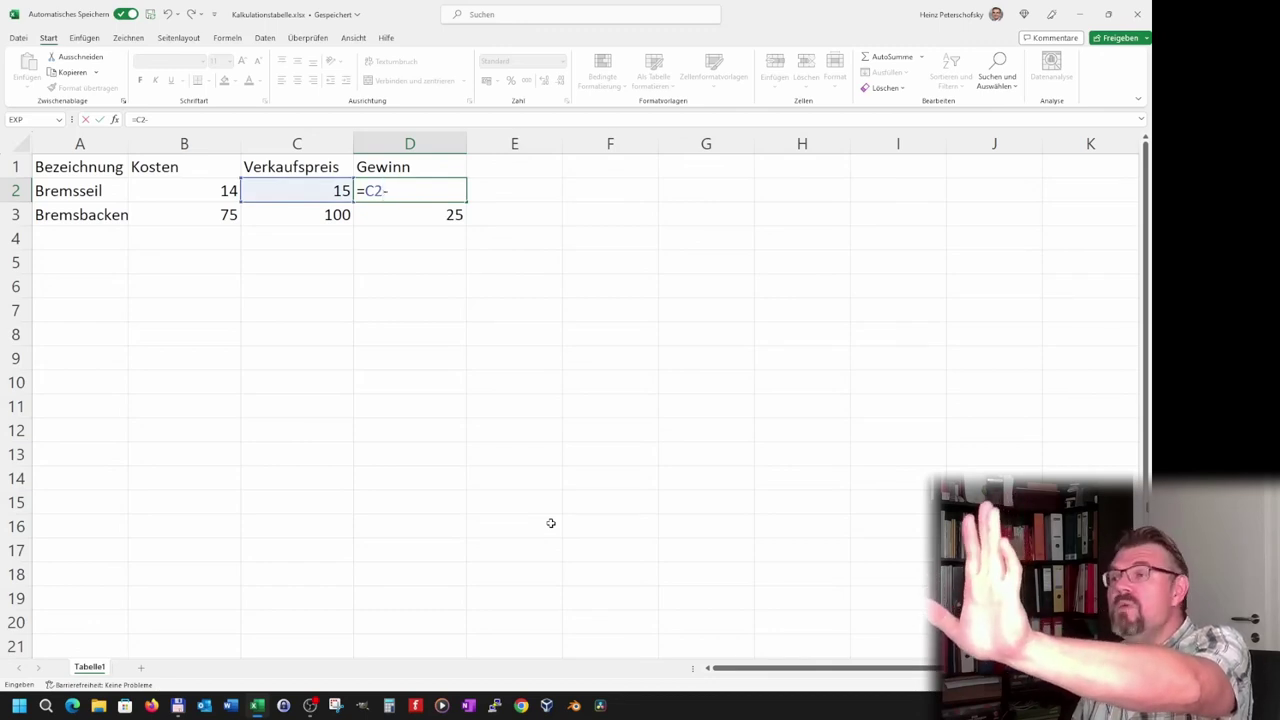
pyautogui.write('B')
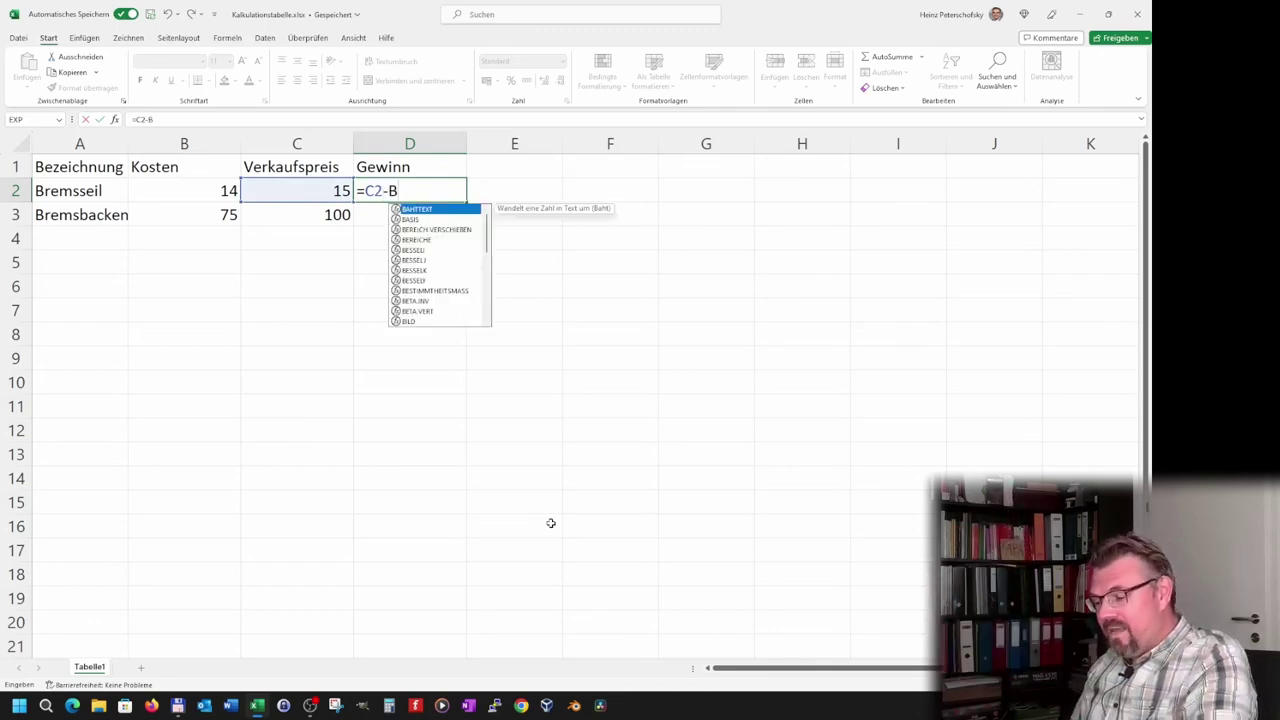
pyautogui.write('2')
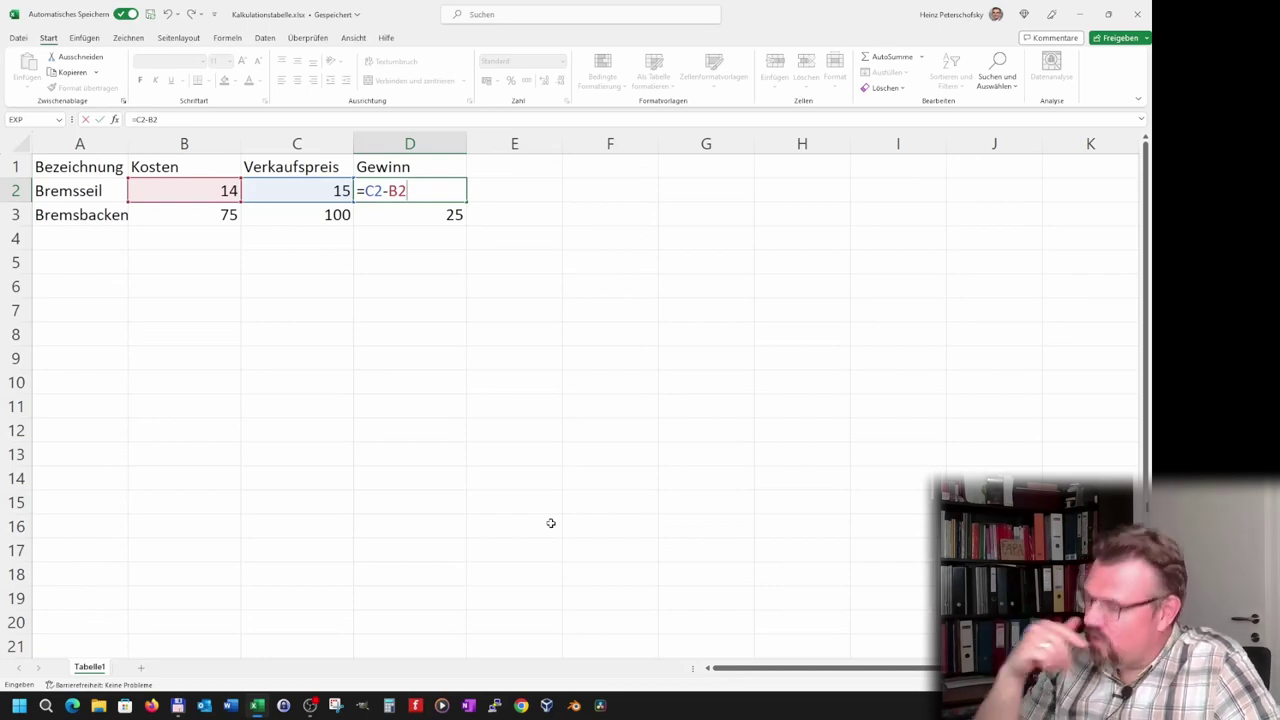
pyautogui.press('Return')
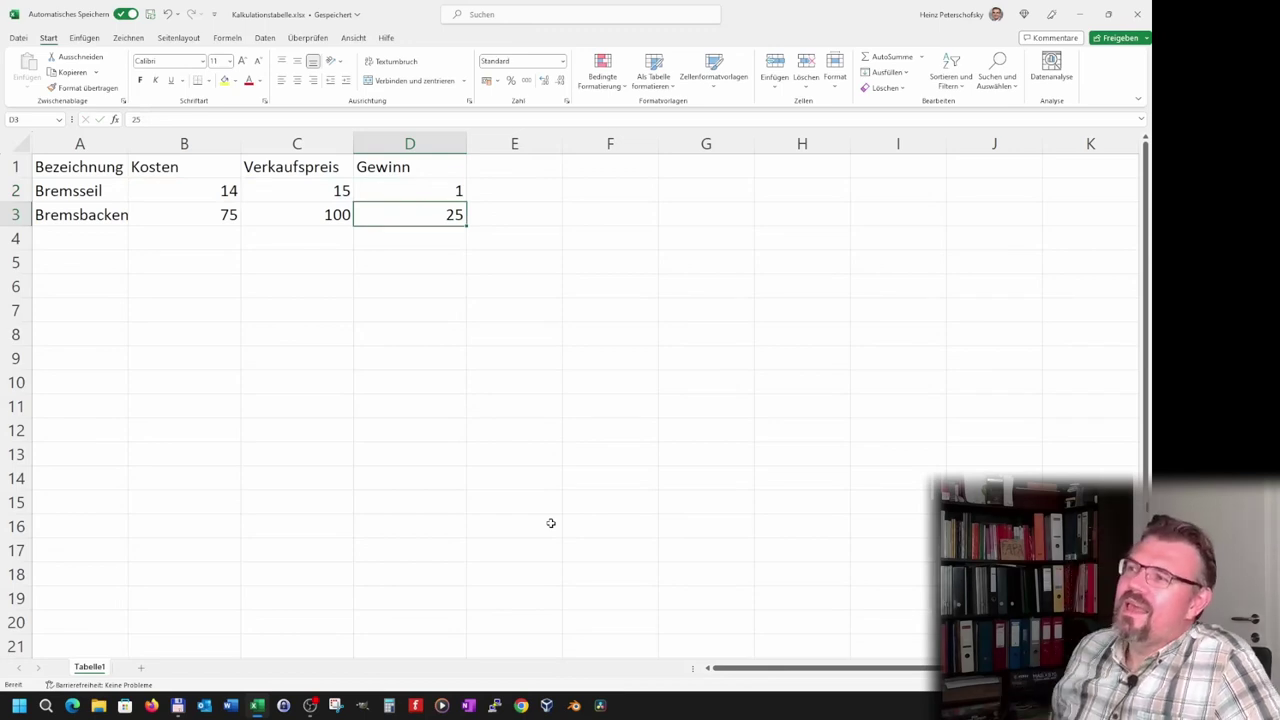
# - Change Bremsseil's Verkaufspreis in C2 to 16, then to 20
pyautogui.press('Up')
pyautogui.press('Left')
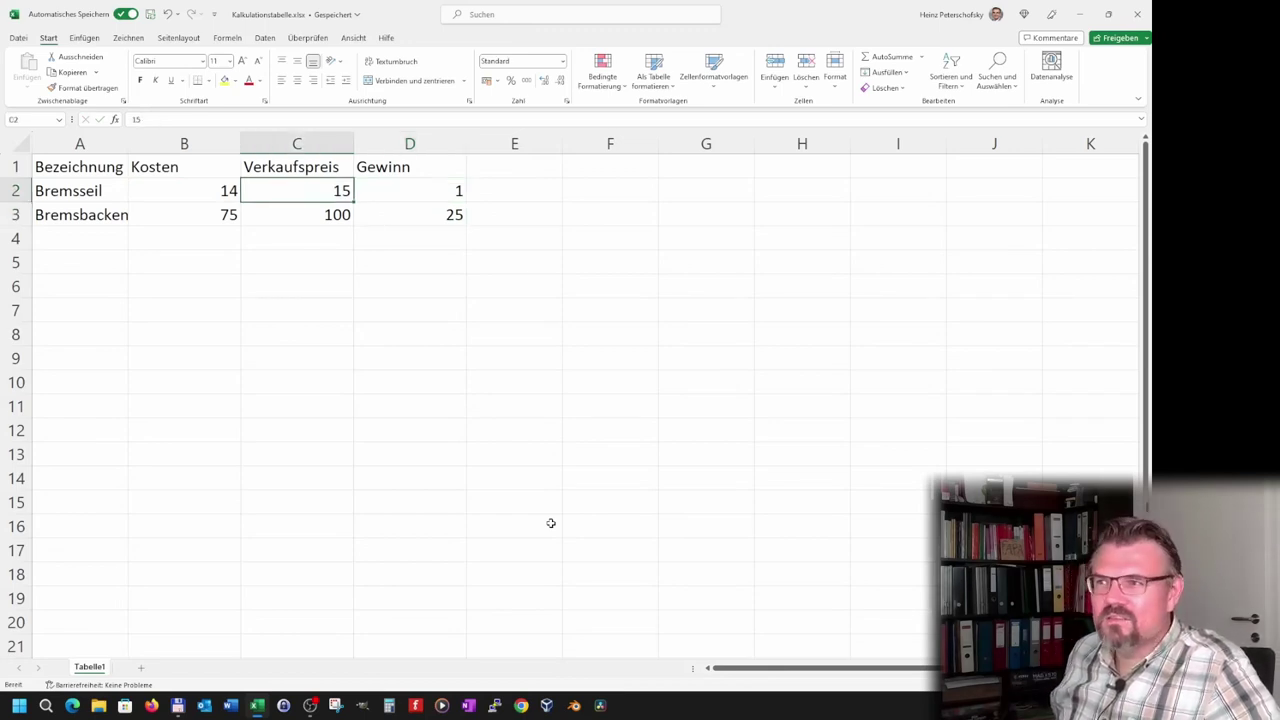
pyautogui.write('16')
pyautogui.press('Return')
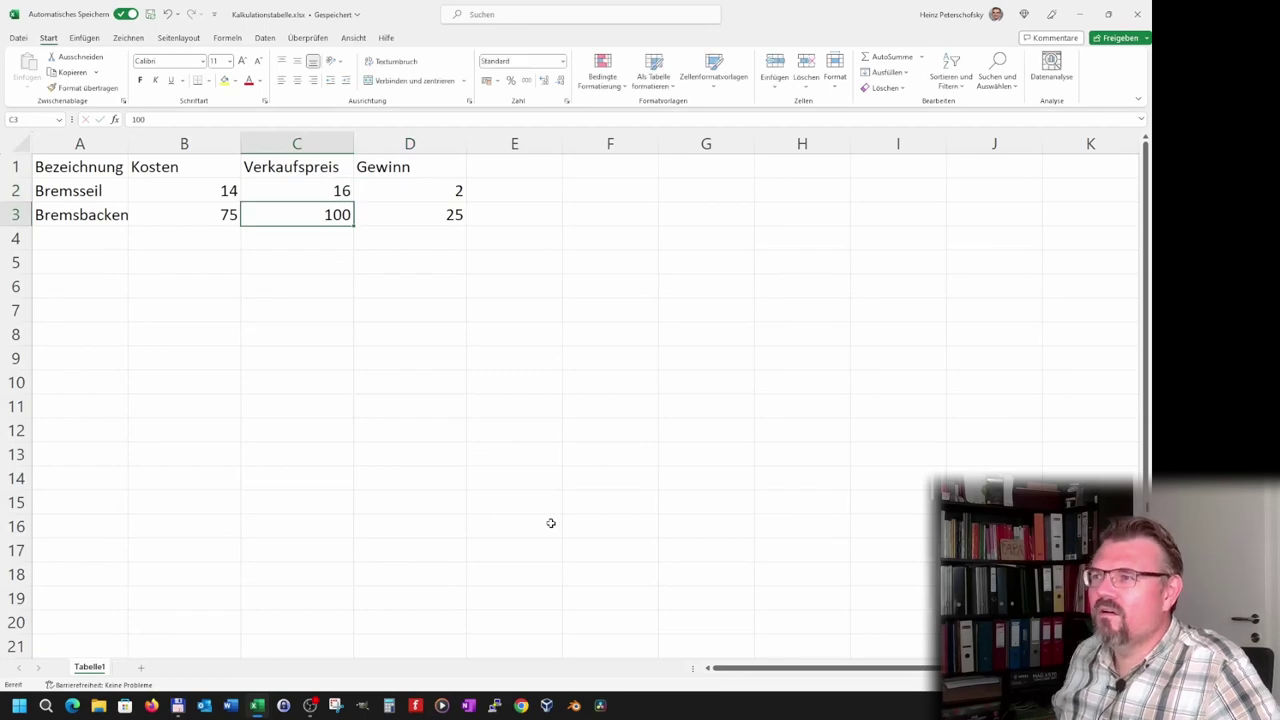
pyautogui.press('Up')
pyautogui.press('Return')
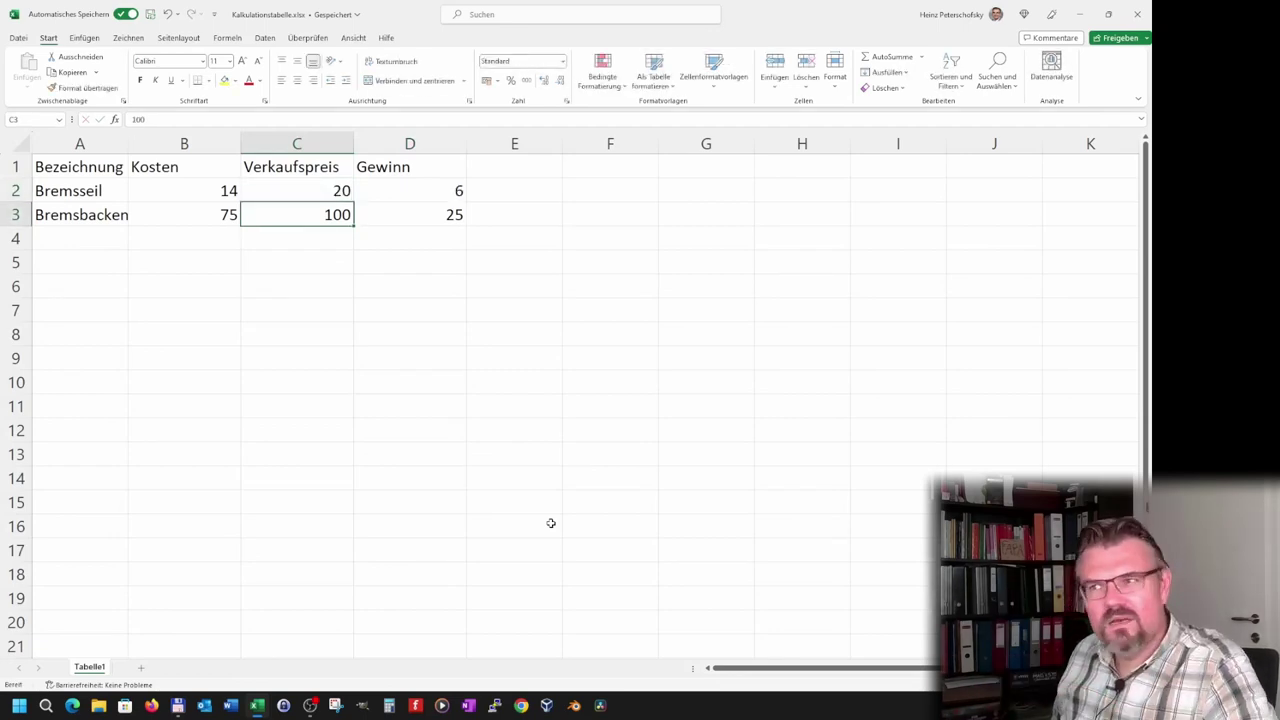
# - Check the D2 formula now showing 6, then clear the hard-typed 25 from D3
pyautogui.press('Up')
pyautogui.press('Right')
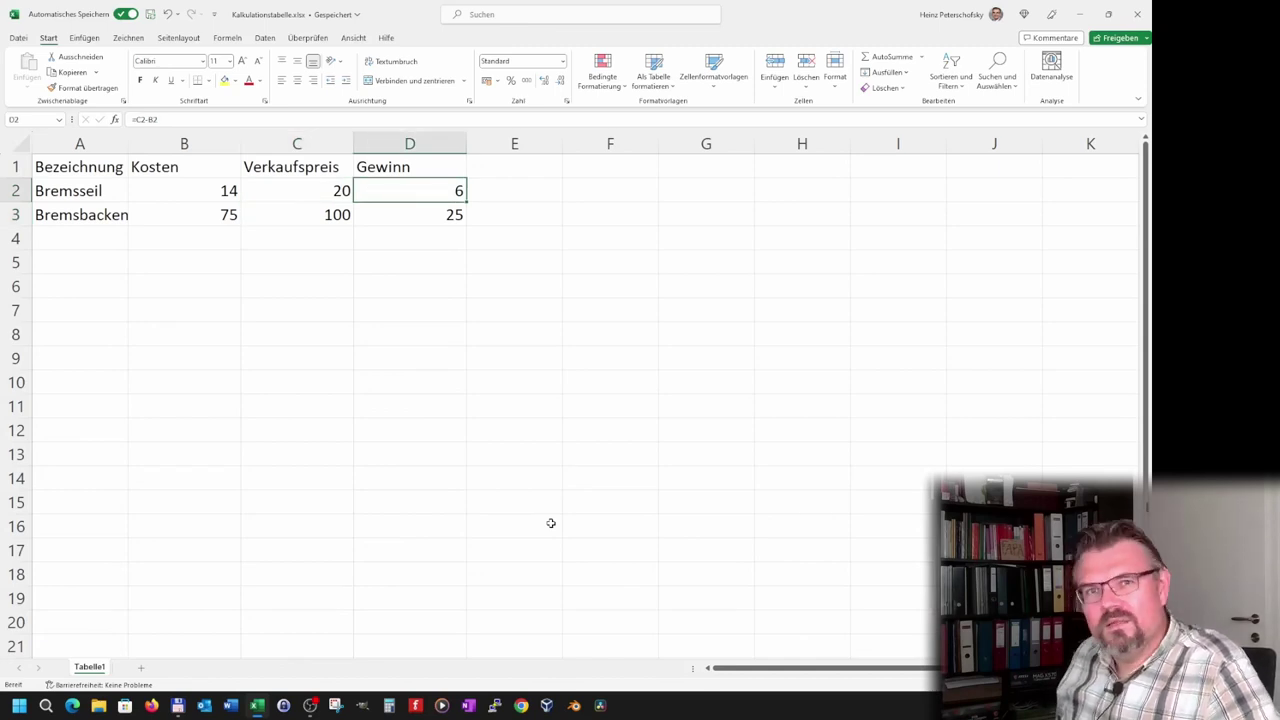
pyautogui.press('Down')
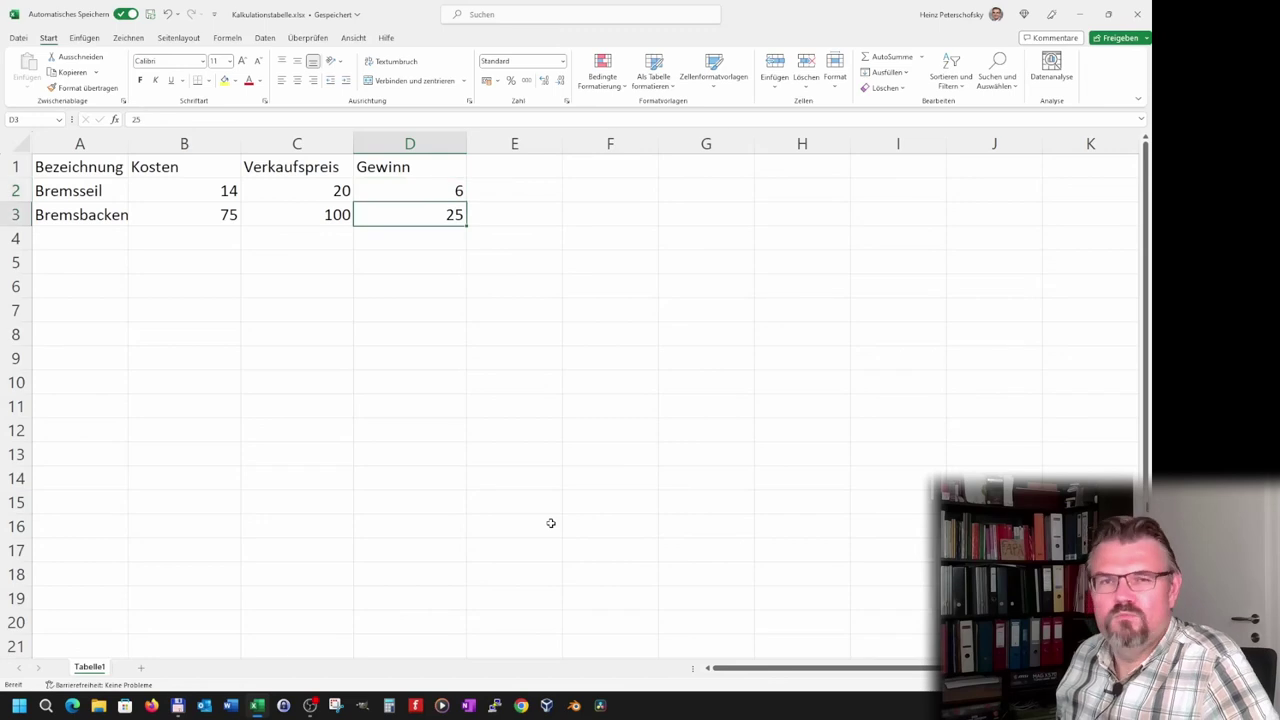
pyautogui.press('Delete')
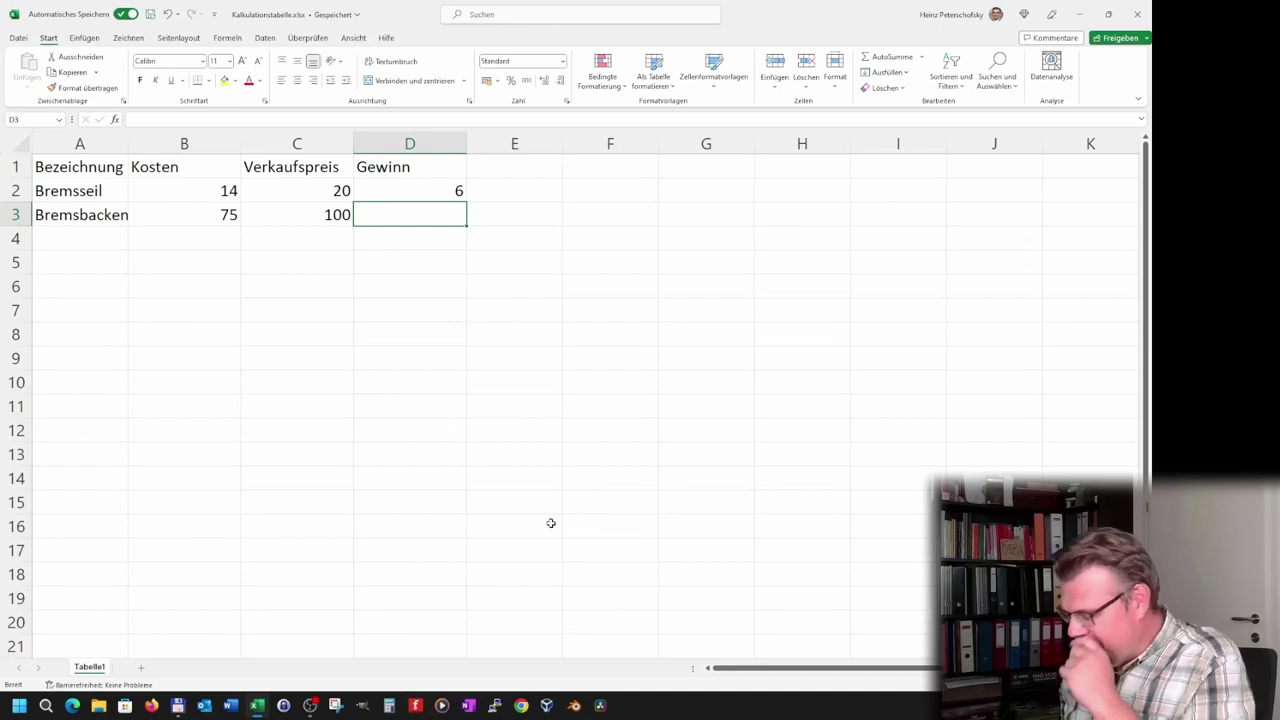
# - Build the formula =C3-B3 in D3 by pointing at C3 and B3, showing 25
pyautogui.write('=')
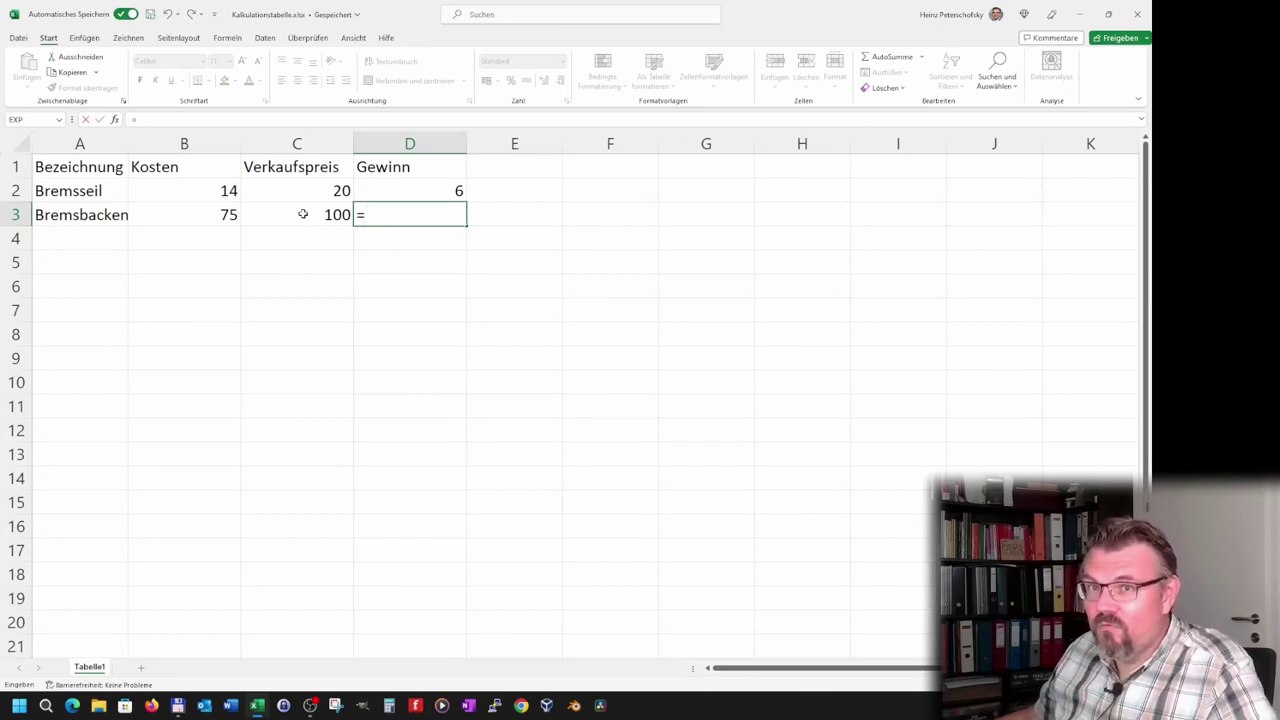
pyautogui.click(303, 214)
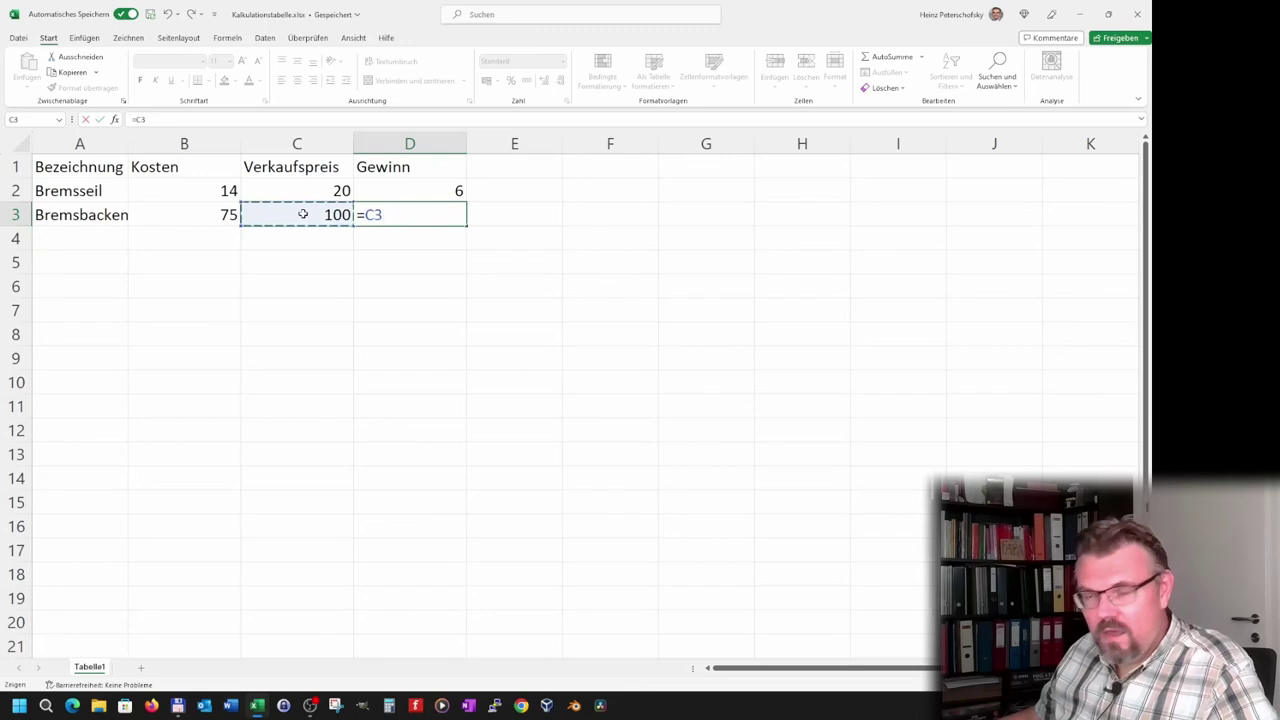
pyautogui.write('-')
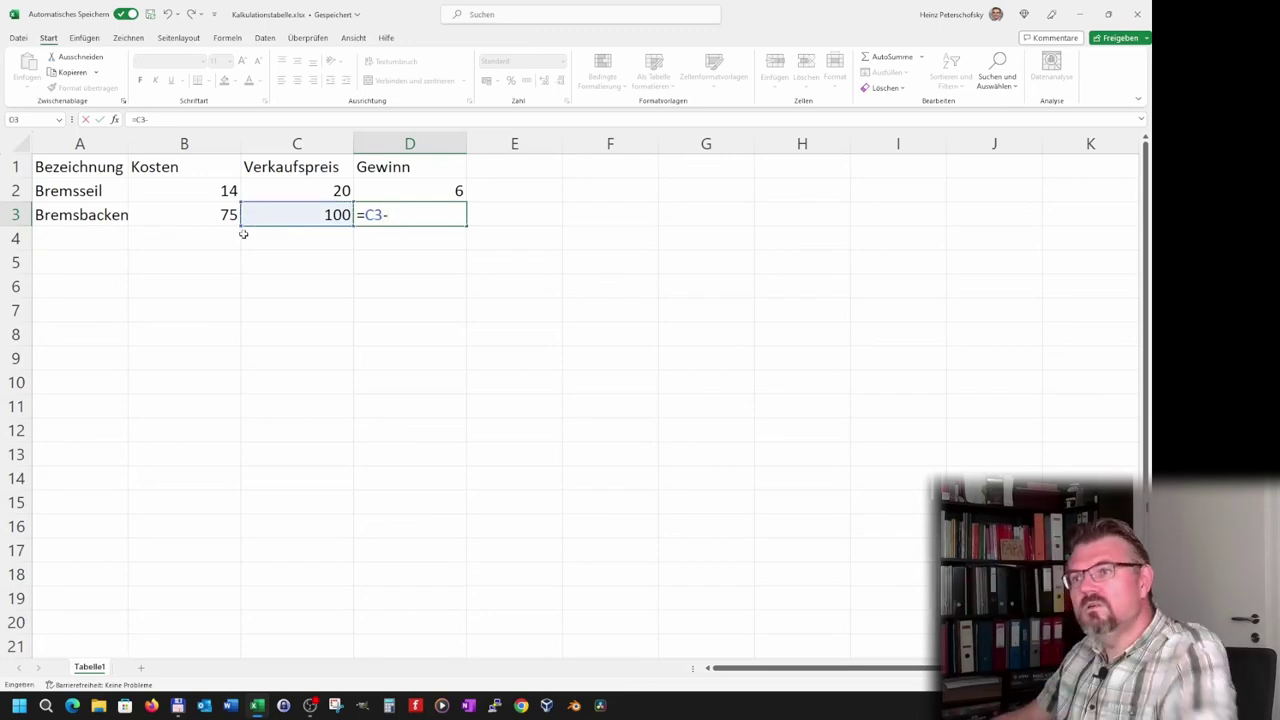
pyautogui.click(216, 224)
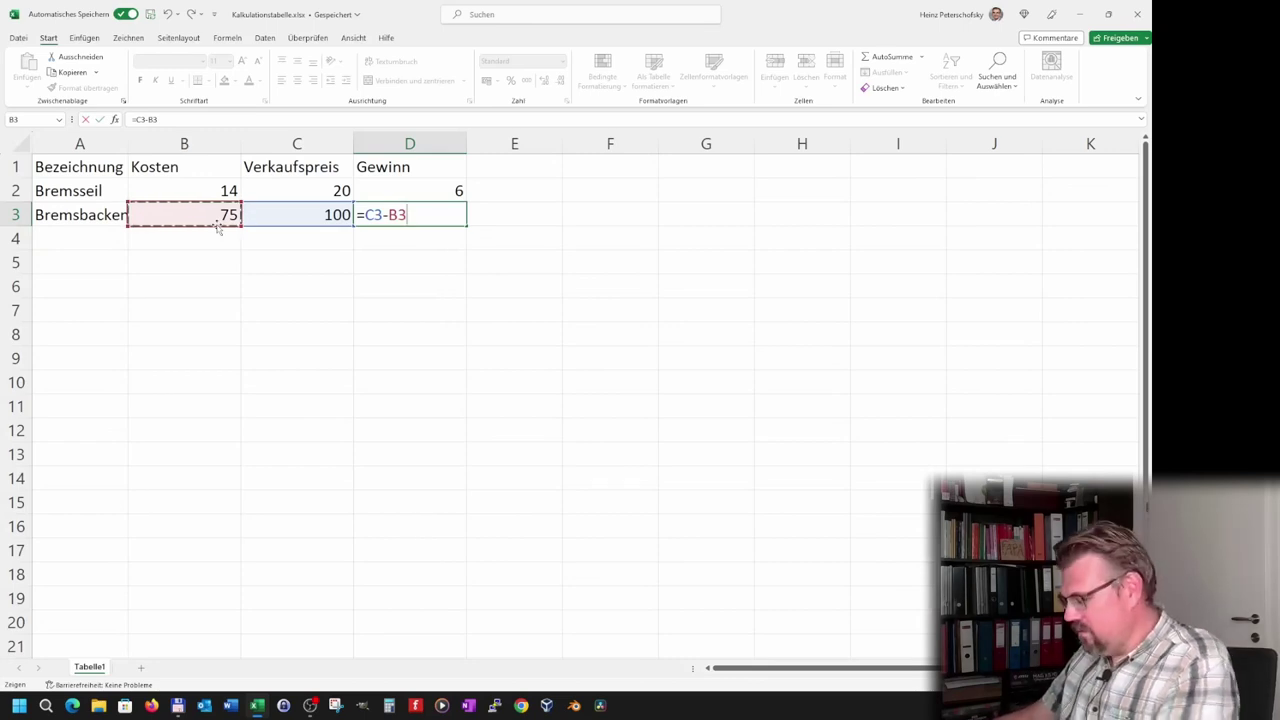
pyautogui.press('Return')
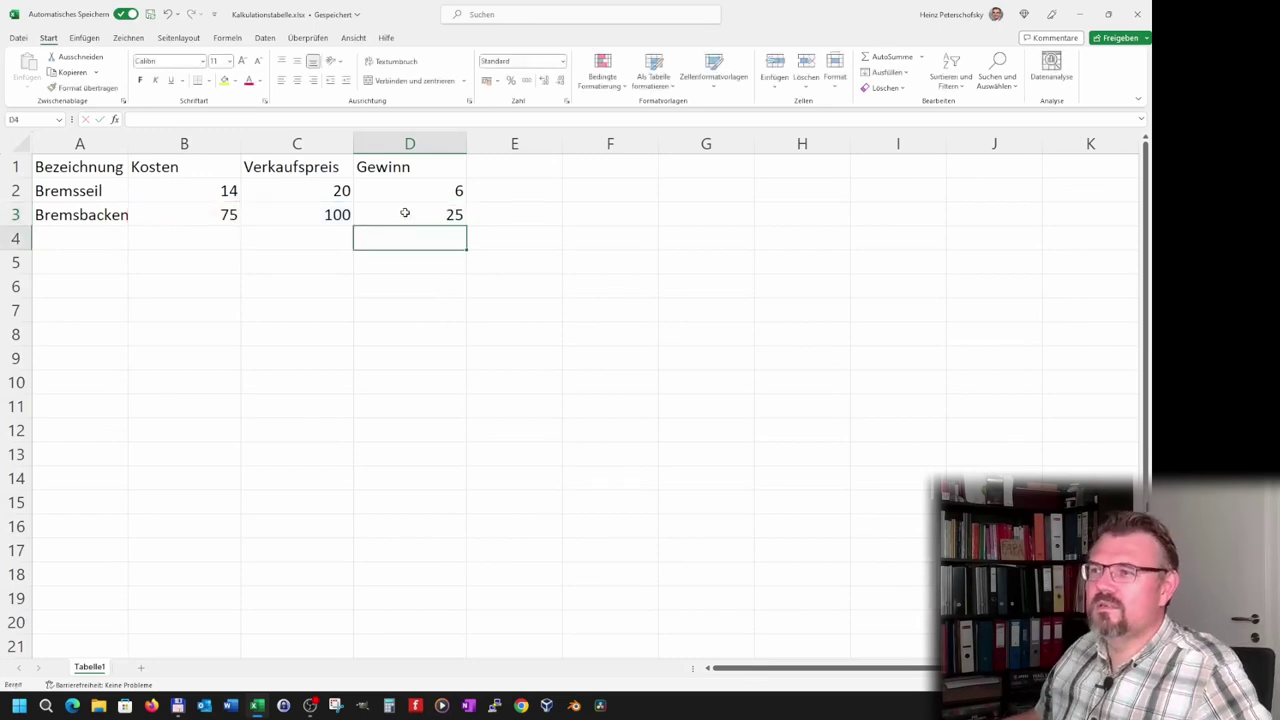
# - Lower Bremsbacken's Kosten in B3 to 60, making its Gewinn 40
pyautogui.click(205, 215)
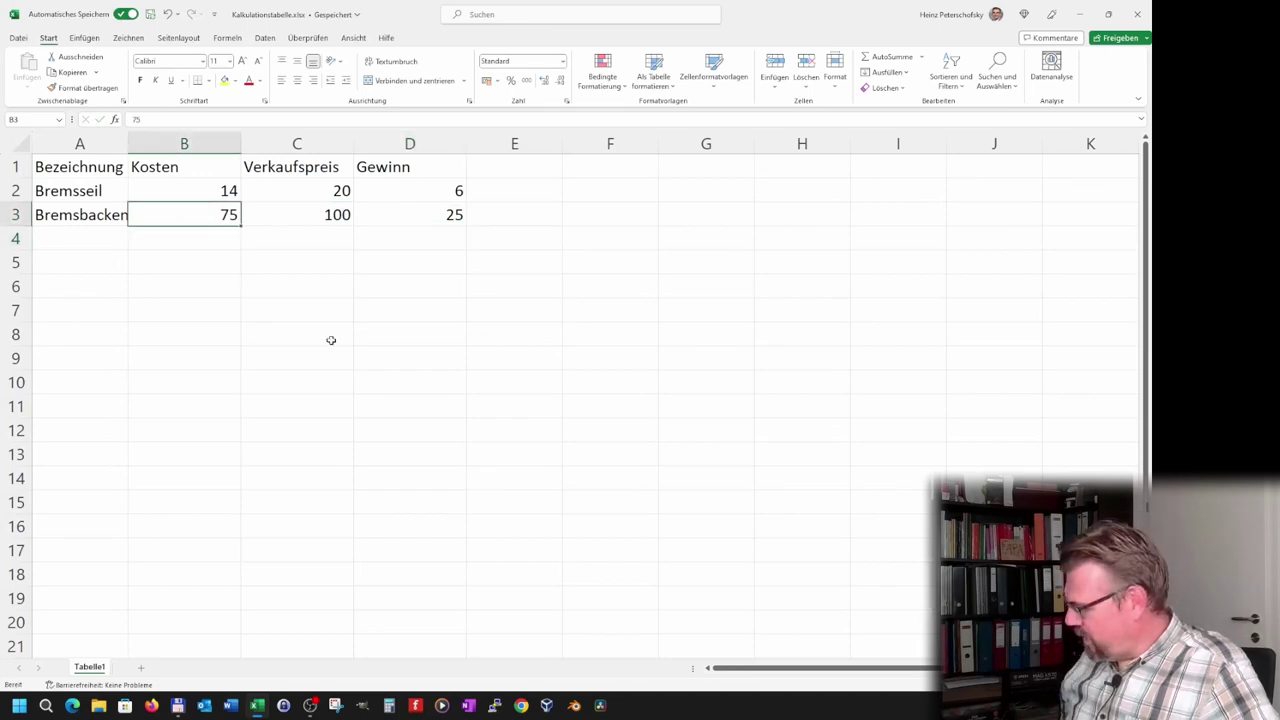
pyautogui.write('60')
pyautogui.press('Return')
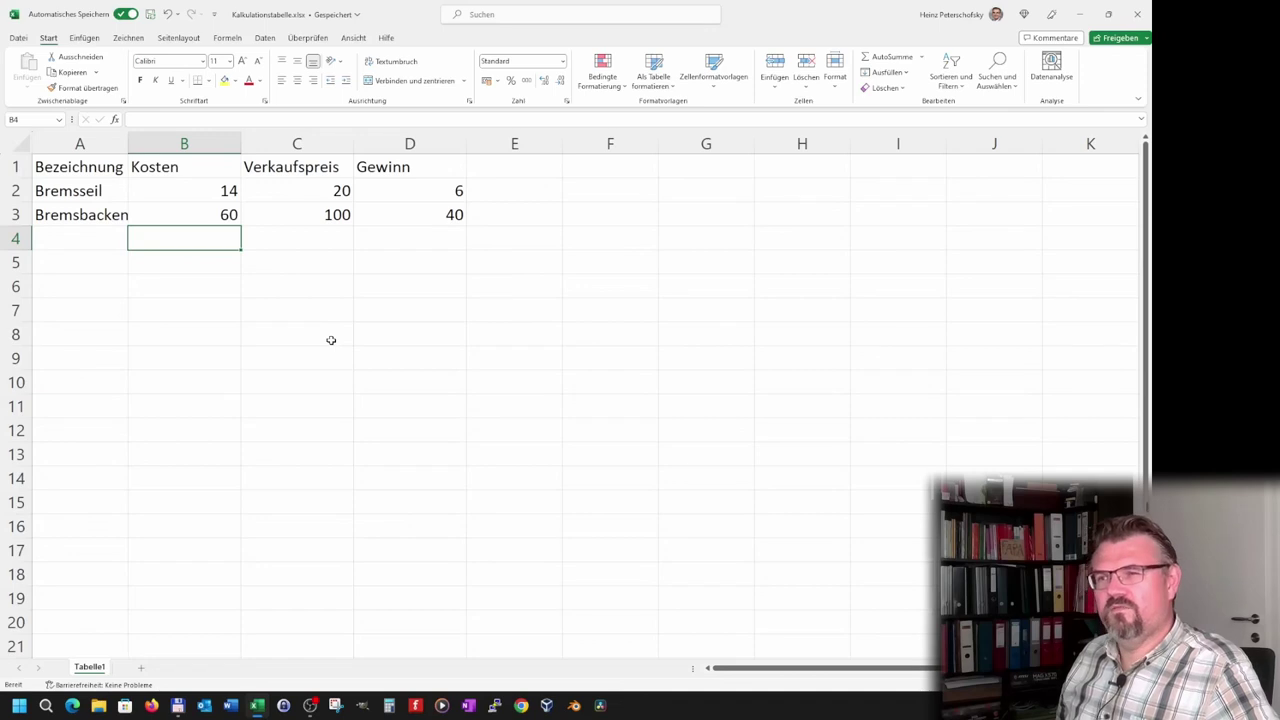
# - Add a Bremssattel row with Kosten 125 and Verkaufspreis 175
pyautogui.press('Left')
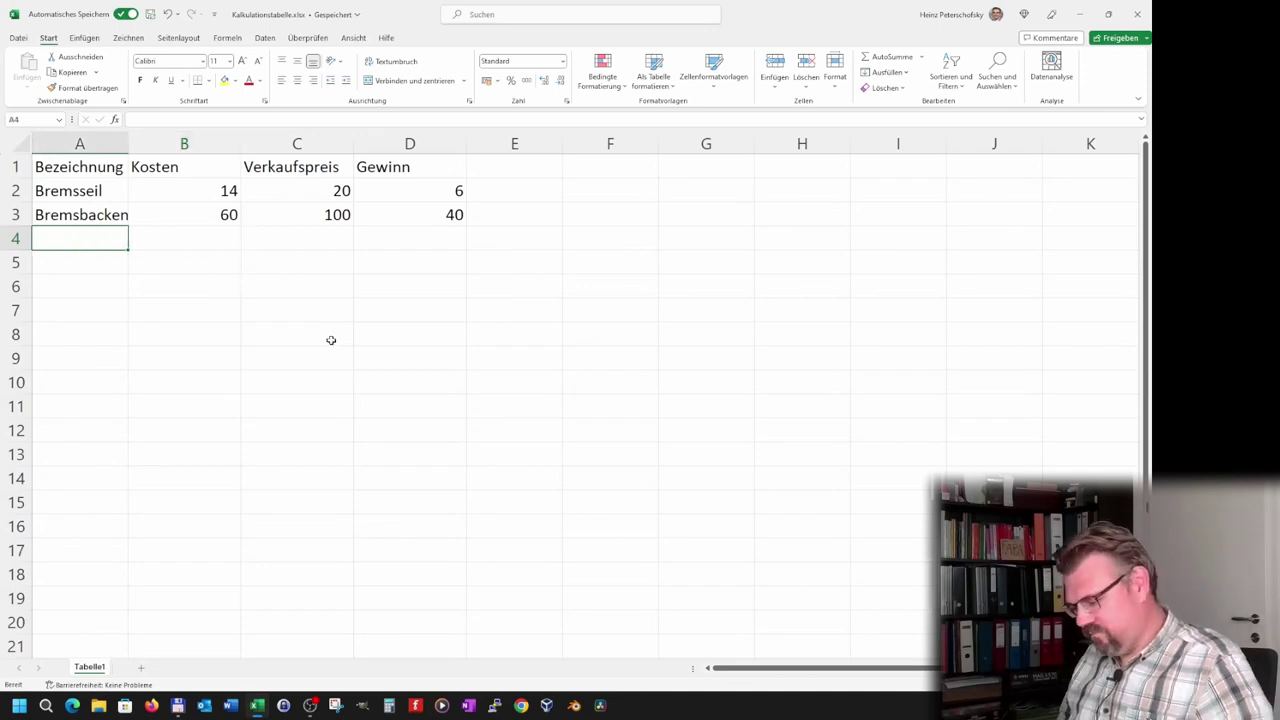
pyautogui.write('Brems')
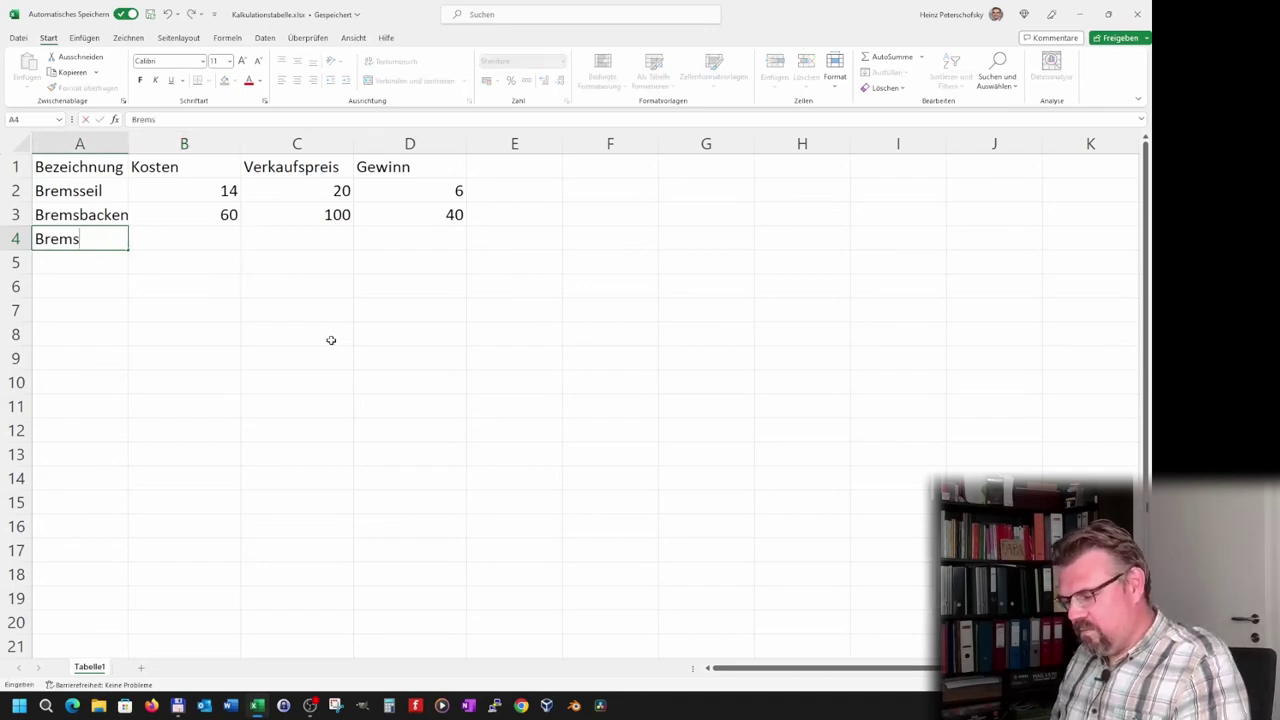
pyautogui.write('satte')
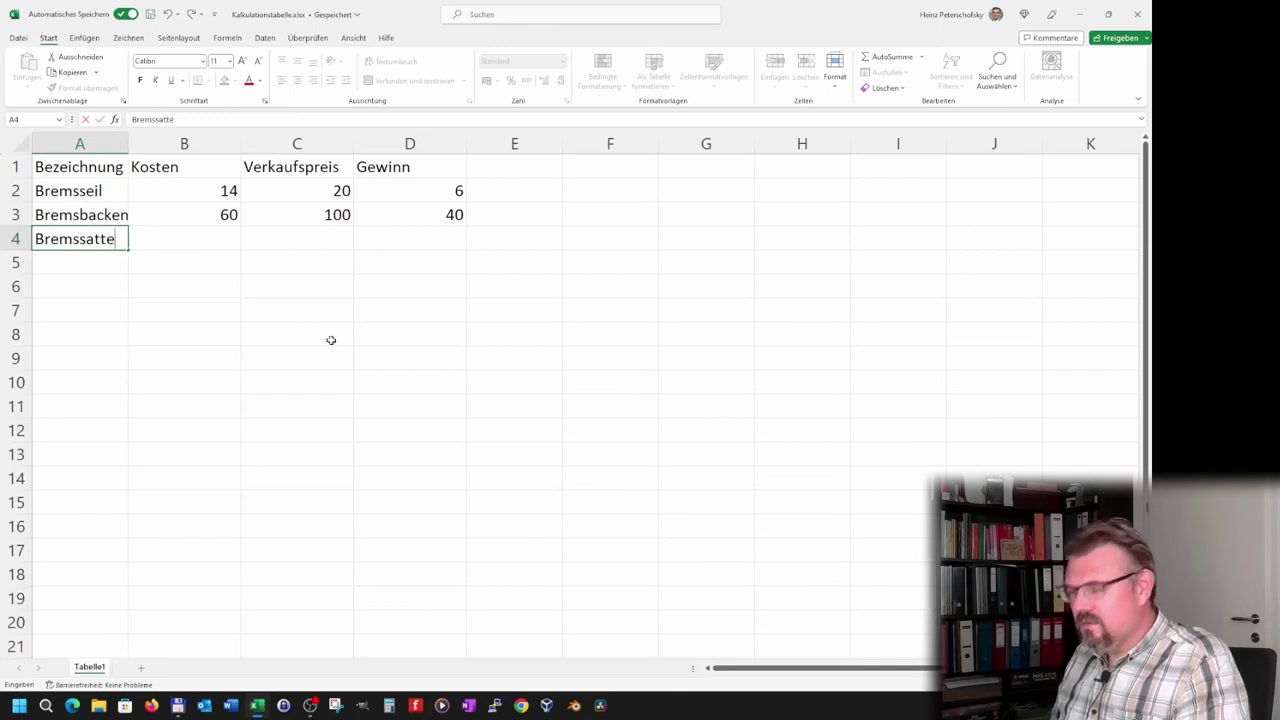
pyautogui.write('l')
pyautogui.press('Tab')
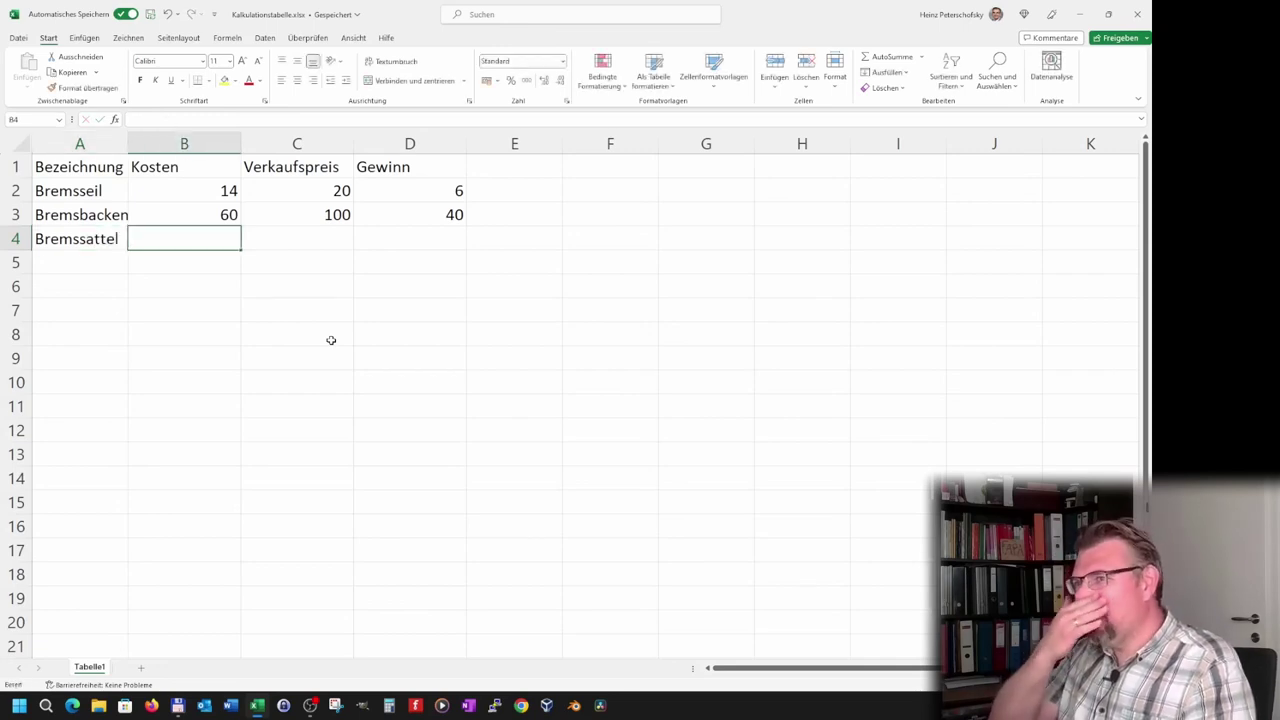
pyautogui.write('1')
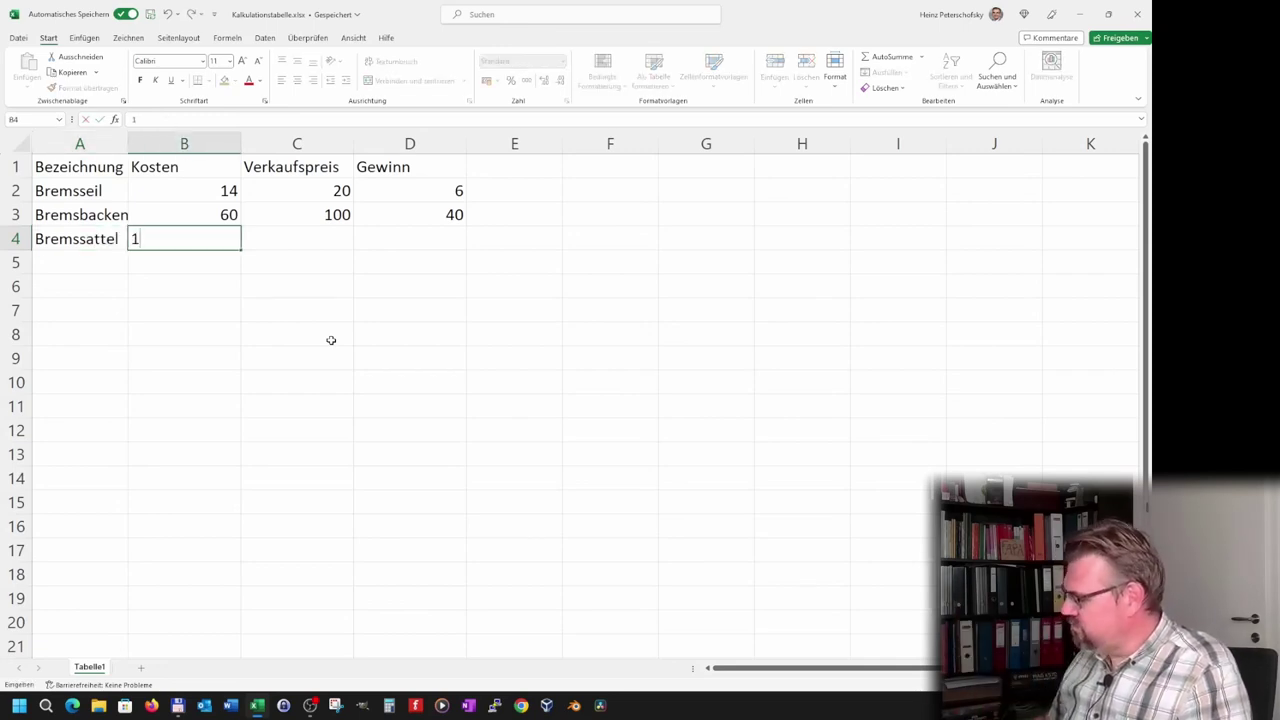
pyautogui.write('25')
pyautogui.press('Return')
pyautogui.press('Up')
pyautogui.press('Tab')
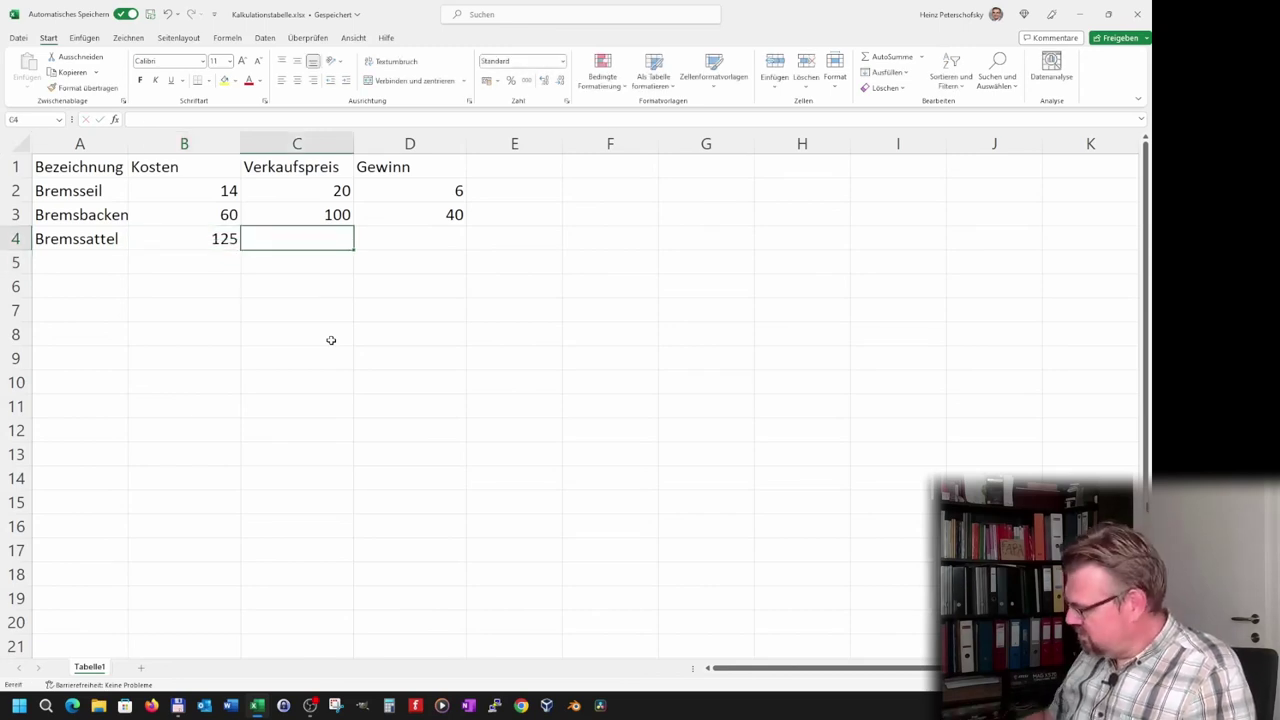
pyautogui.write('175')
pyautogui.press('Return')
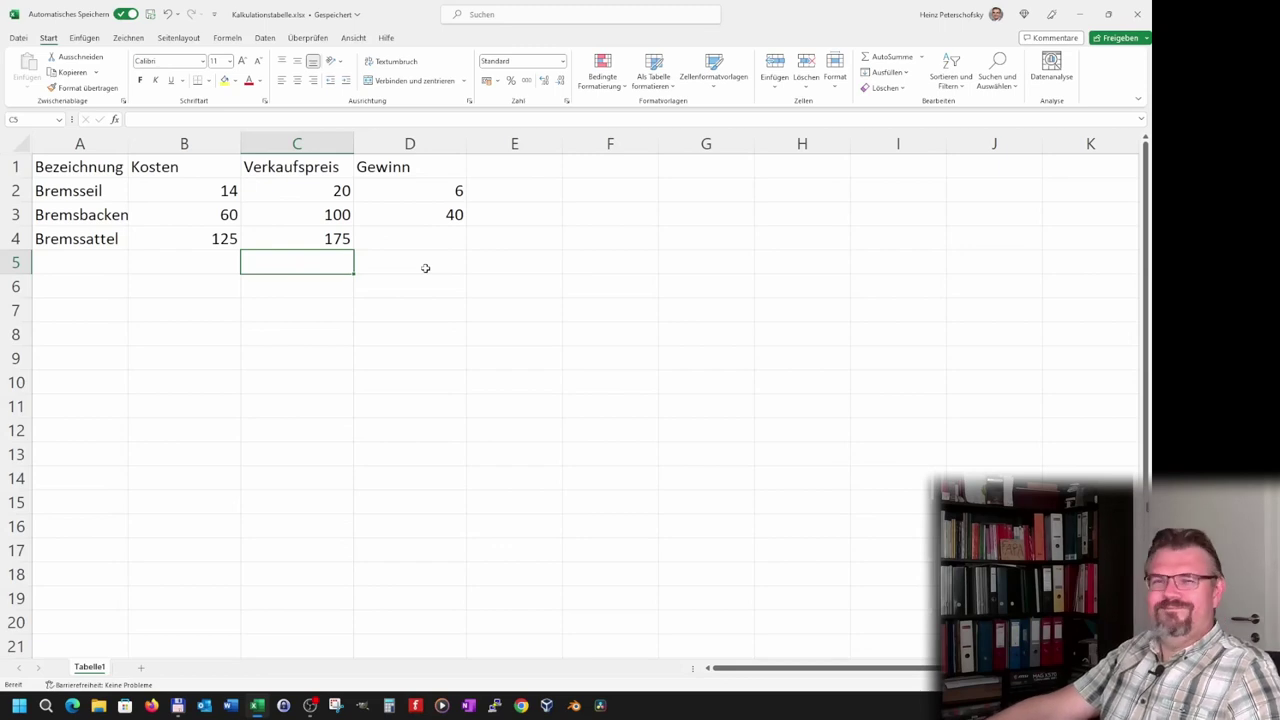
pyautogui.click(433, 212)
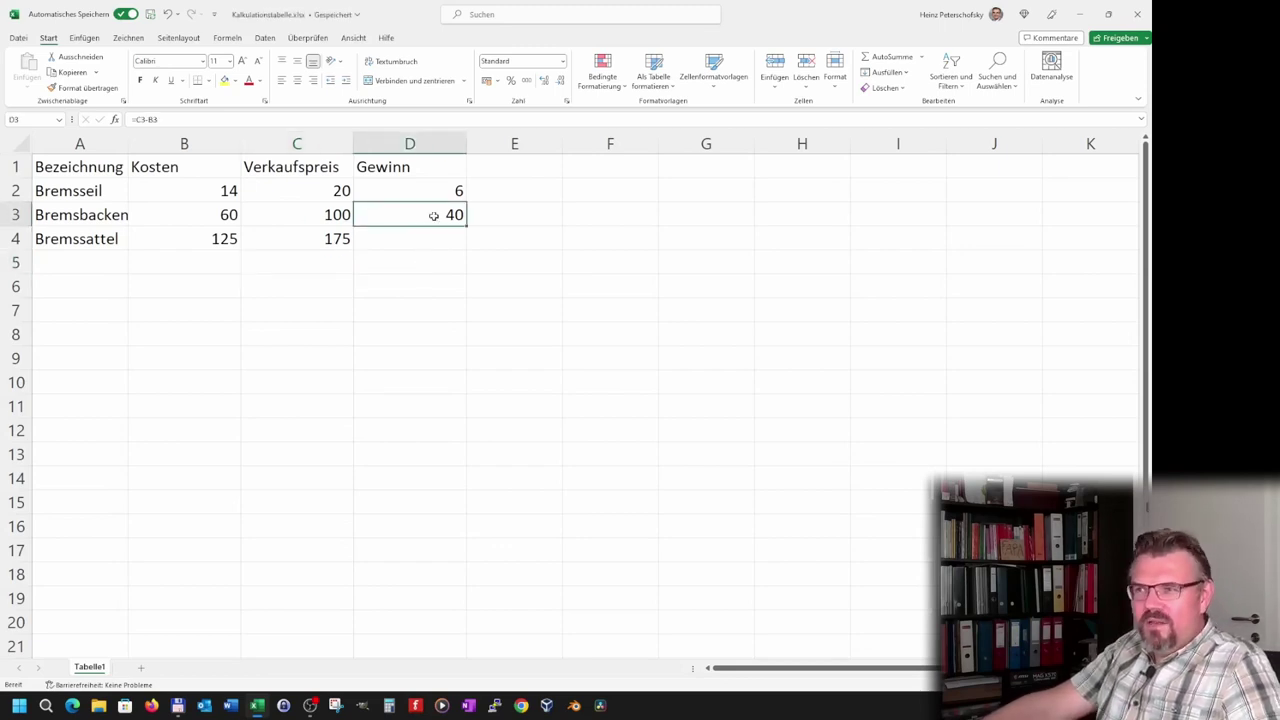
pyautogui.click(423, 246)
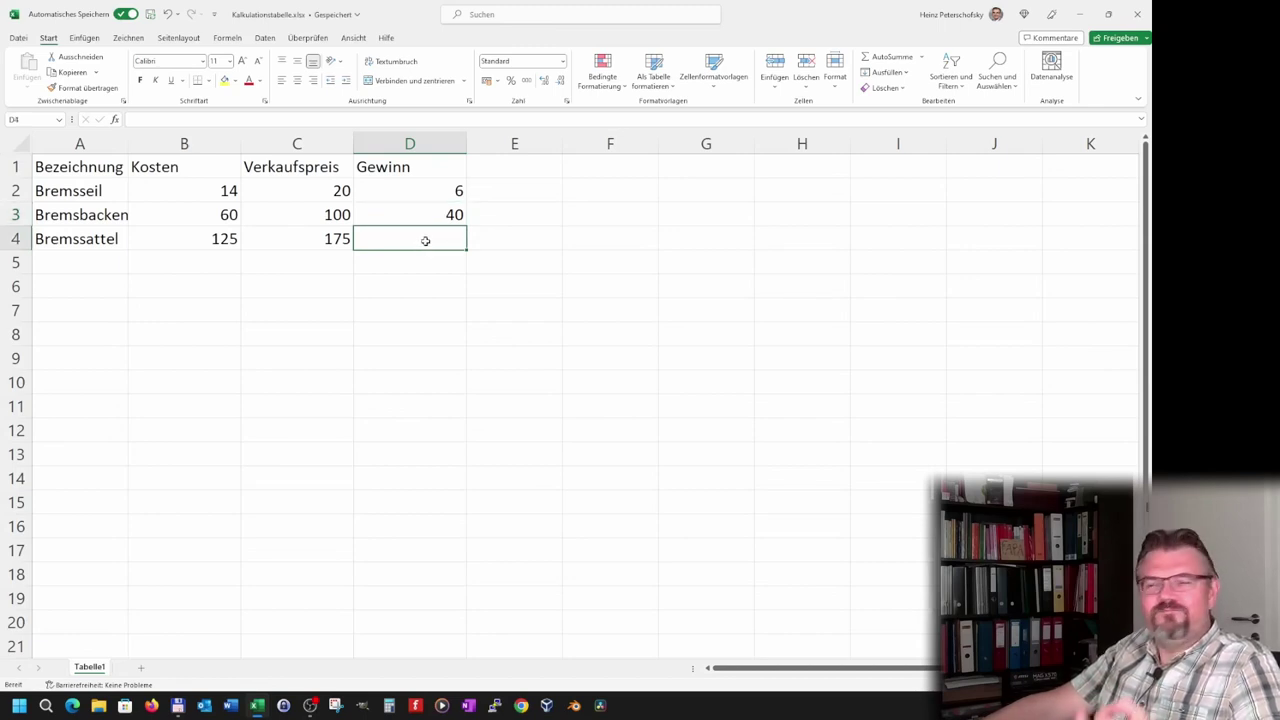
pyautogui.click(425, 216)
pyautogui.click(439, 187)
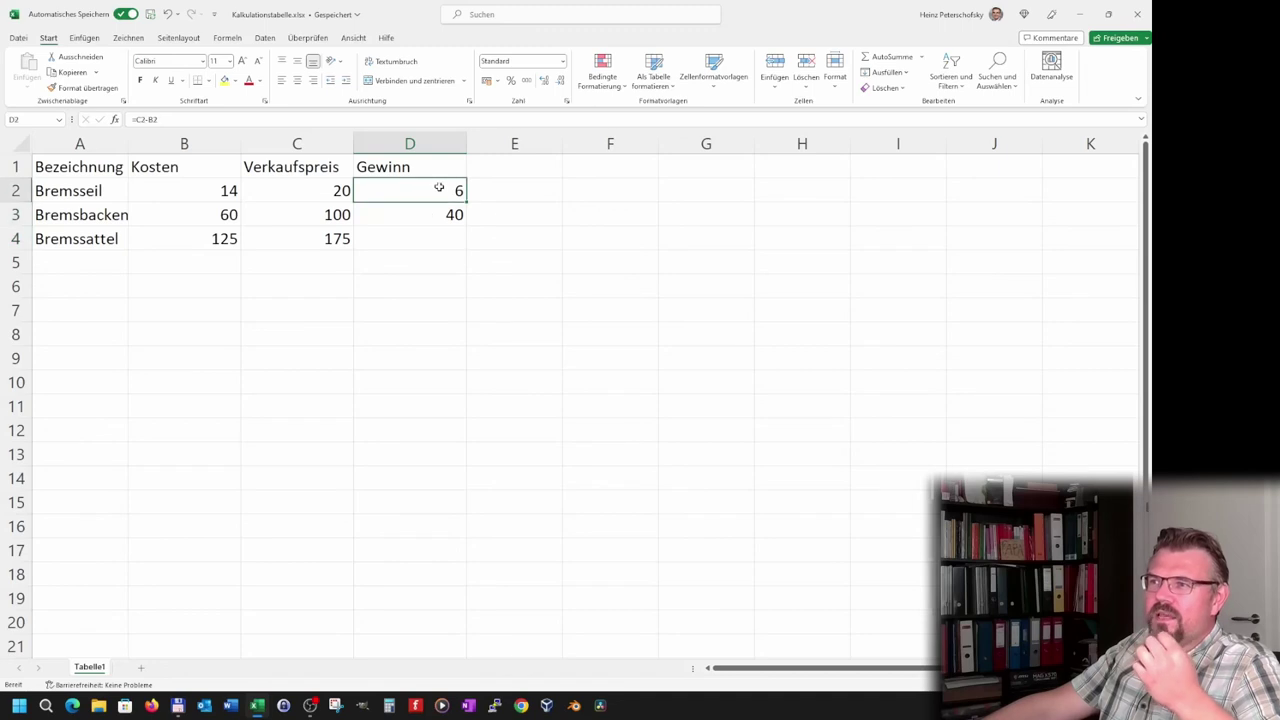
pyautogui.click(417, 212)
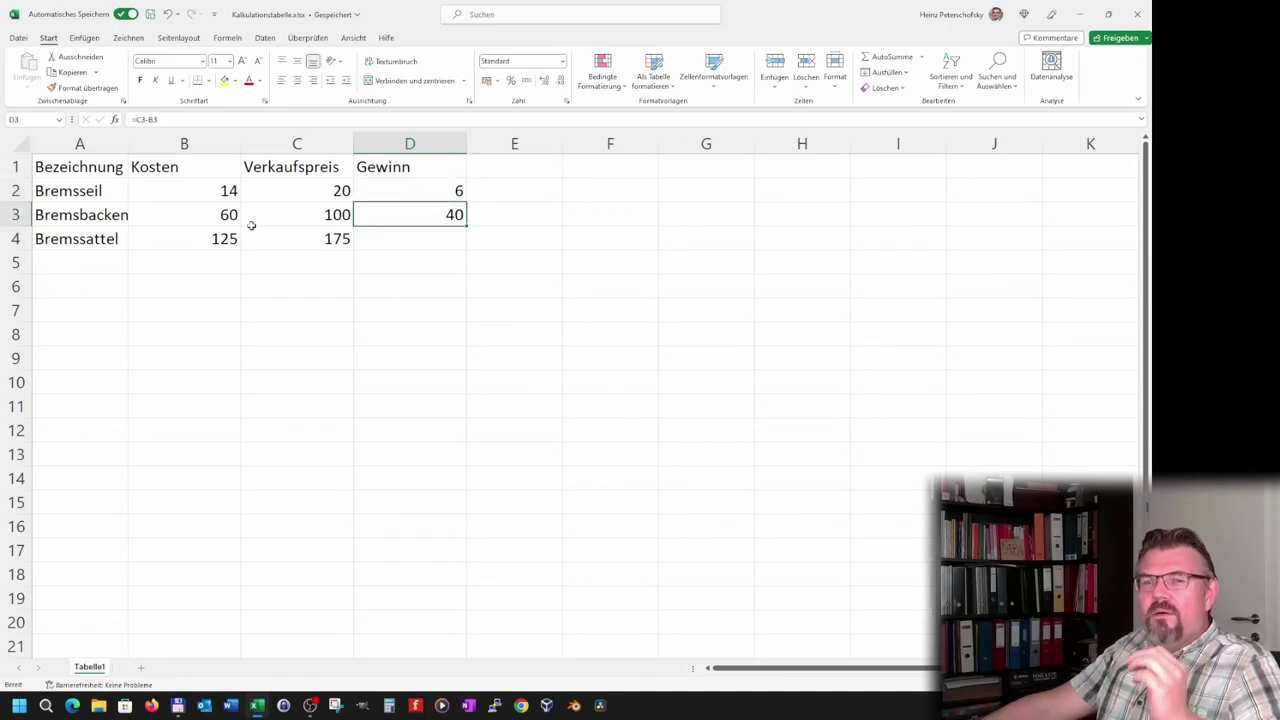
pyautogui.click(417, 234)
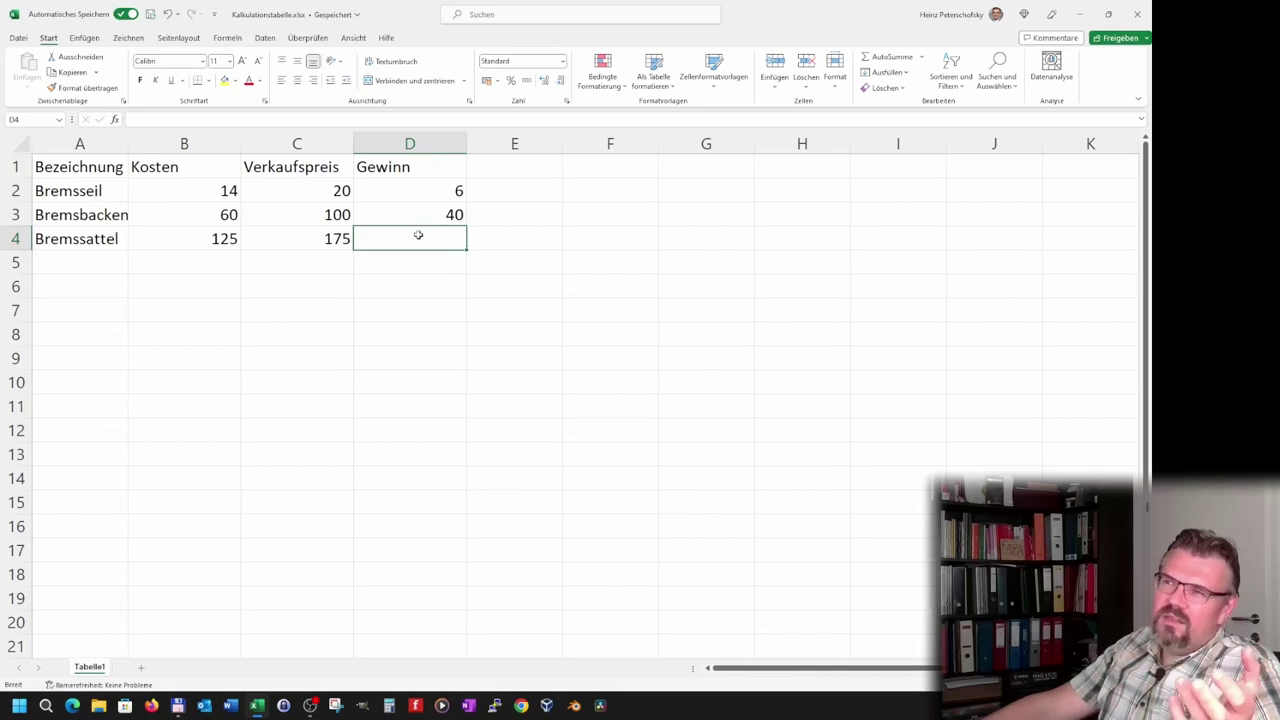
pyautogui.click(438, 215)
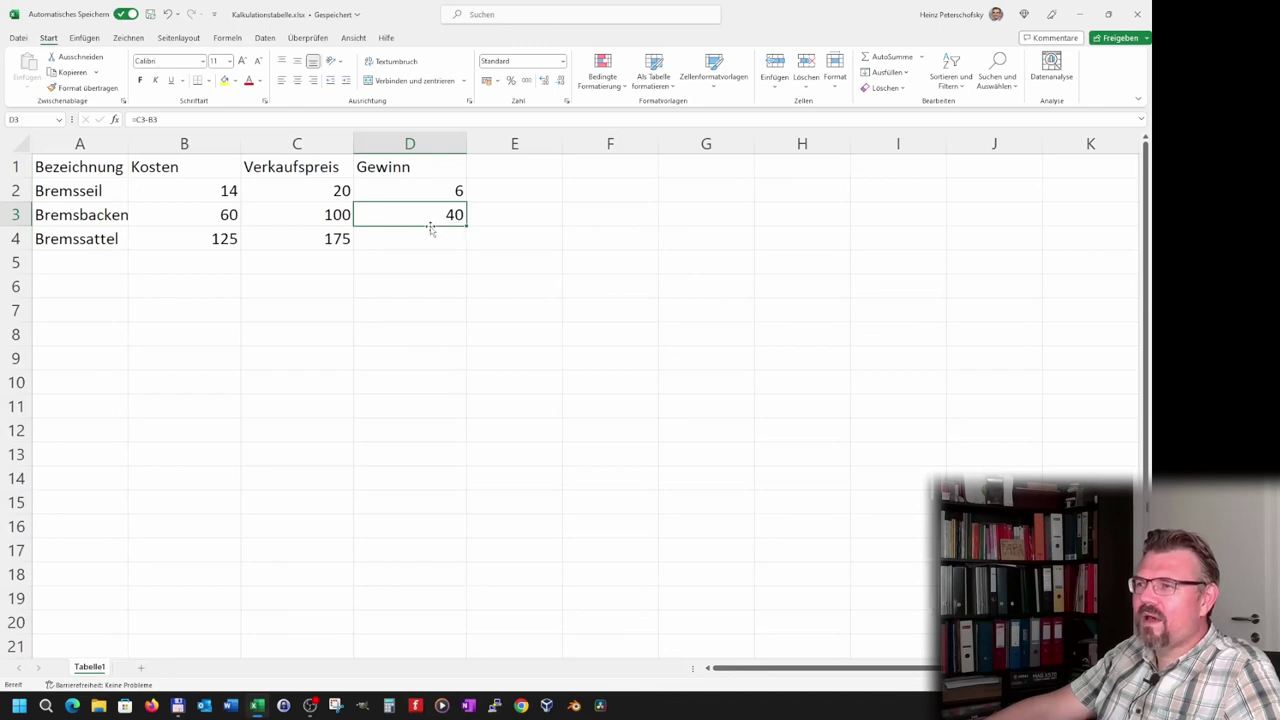
# - Fill the D3 Gewinn formula down to D4 and check it reads =C4-B4
pyautogui.moveTo(431, 229)
pyautogui.mouseDown()
pyautogui.moveTo(799, 305)
pyautogui.moveTo(407, 229)
pyautogui.mouseUp()
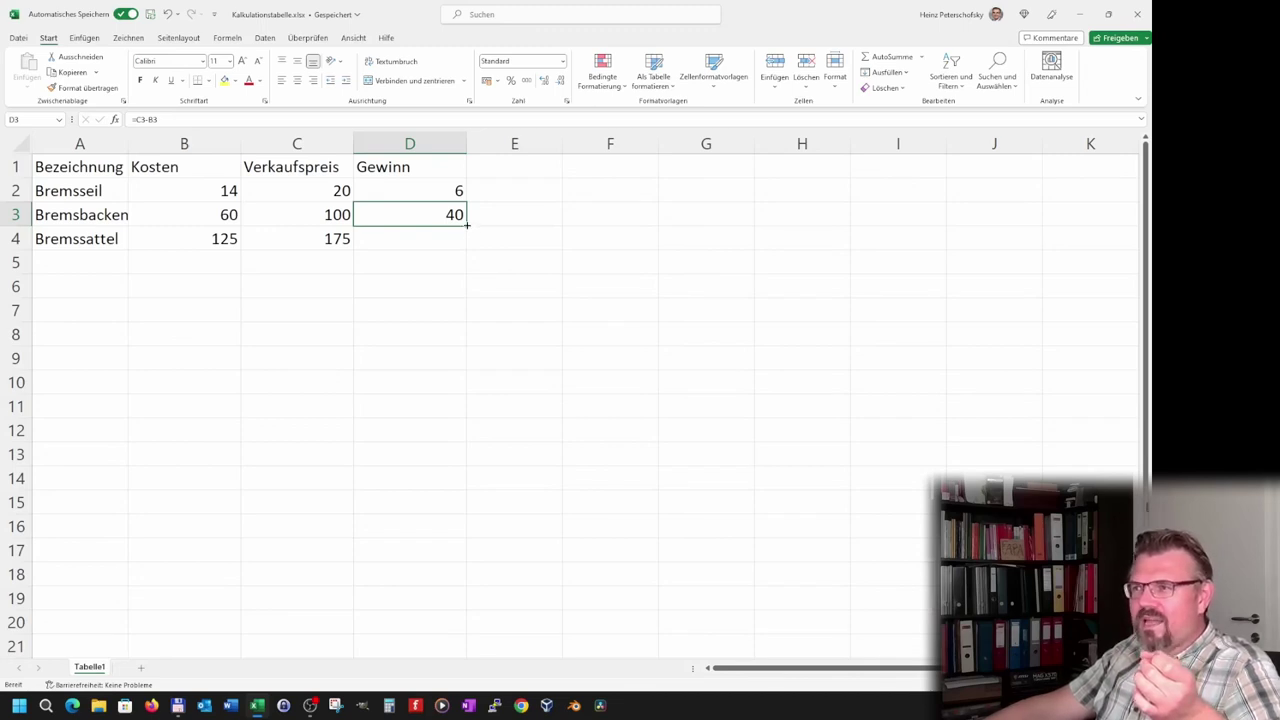
pyautogui.moveTo(467, 225); pyautogui.dragTo(458, 239)
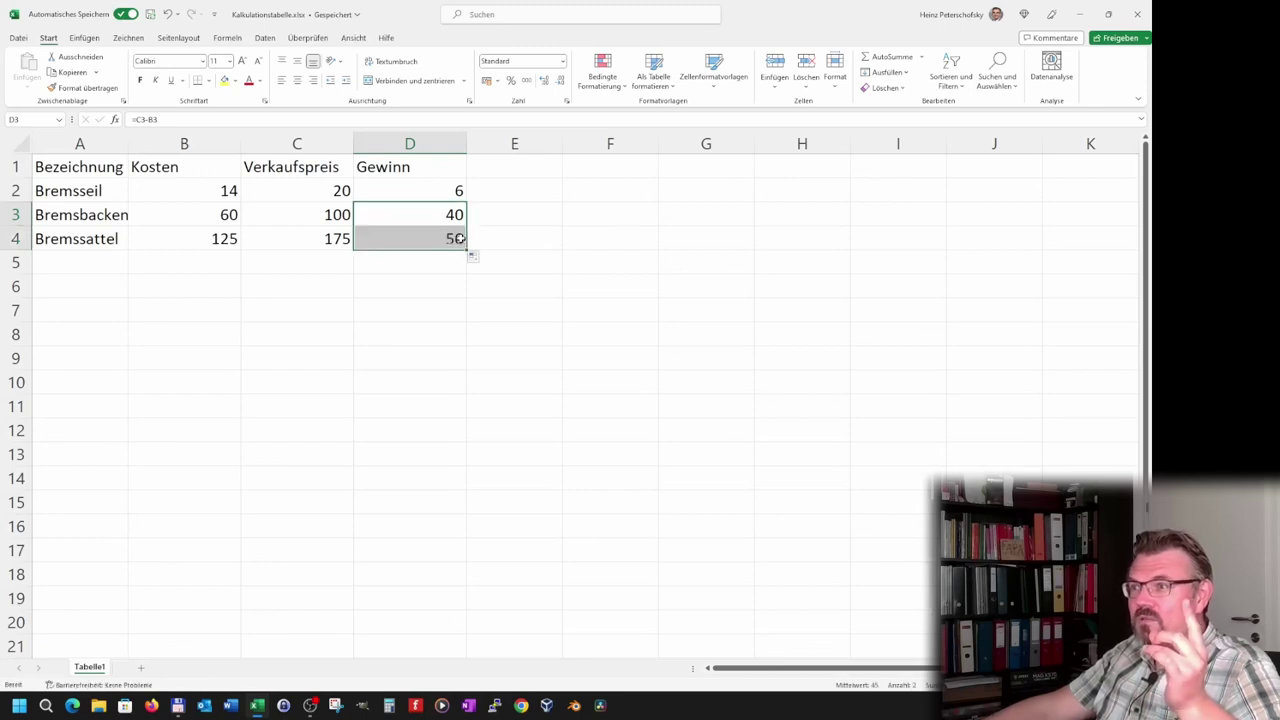
pyautogui.click(454, 297)
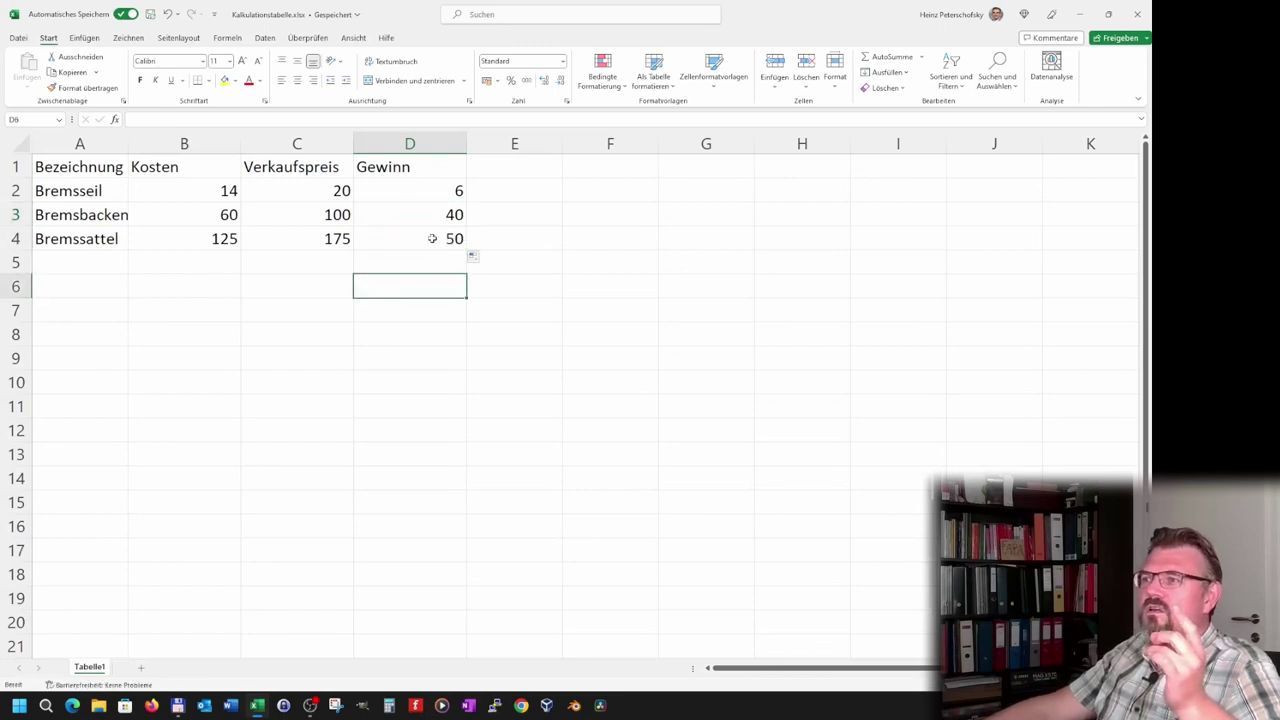
pyautogui.moveTo(195, 243); pyautogui.dragTo(329, 238)
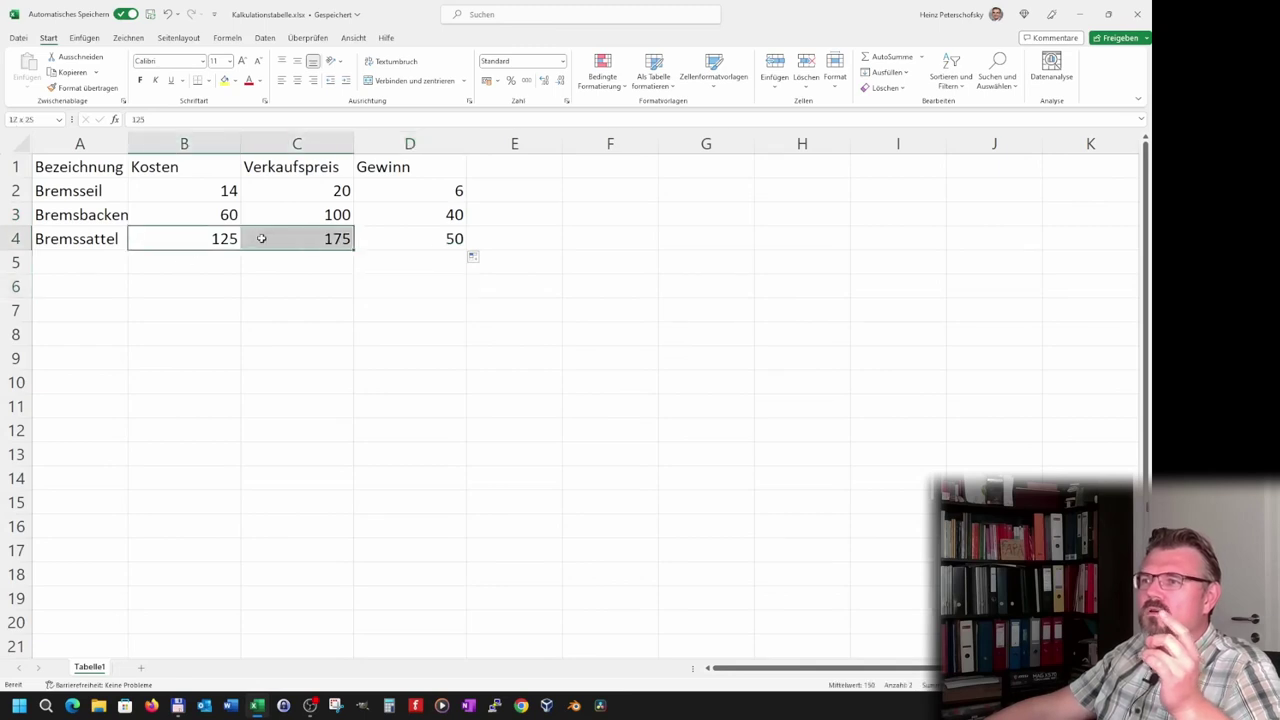
pyautogui.click(396, 237)
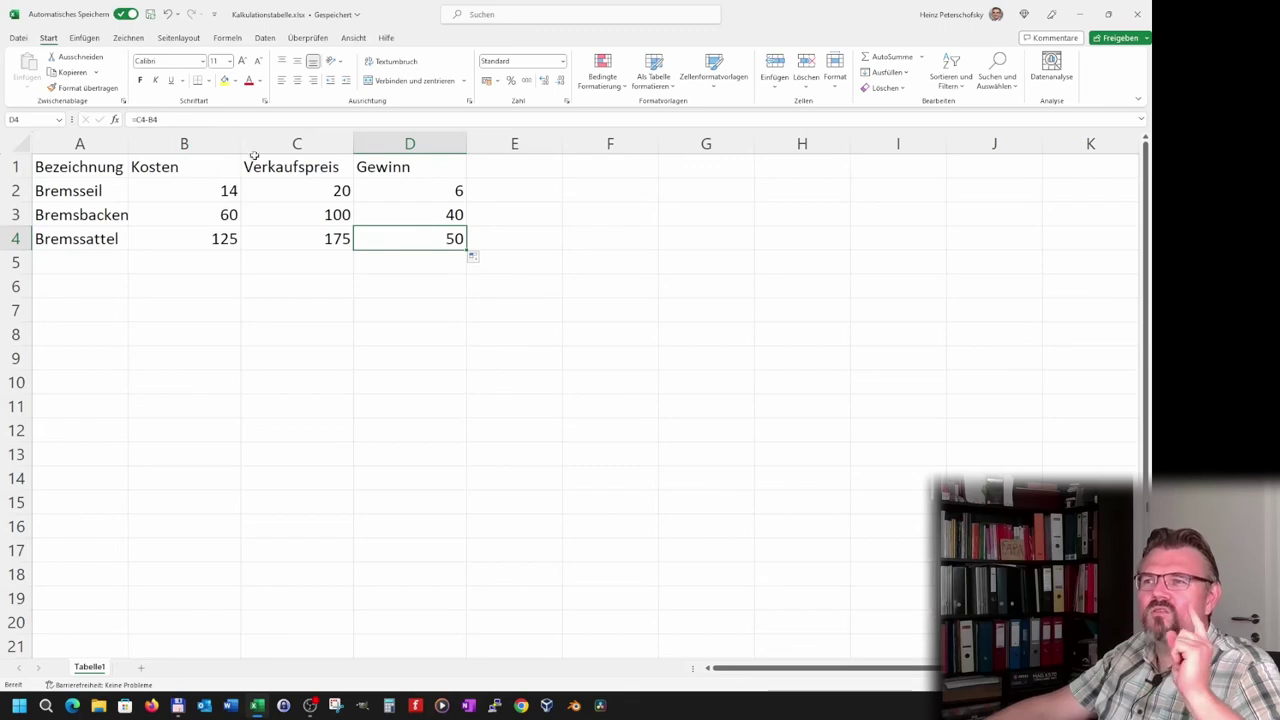
# - Confirm the =C4-B4 formula in D4, showing 50, then check D3's formula
pyautogui.click(229, 117)
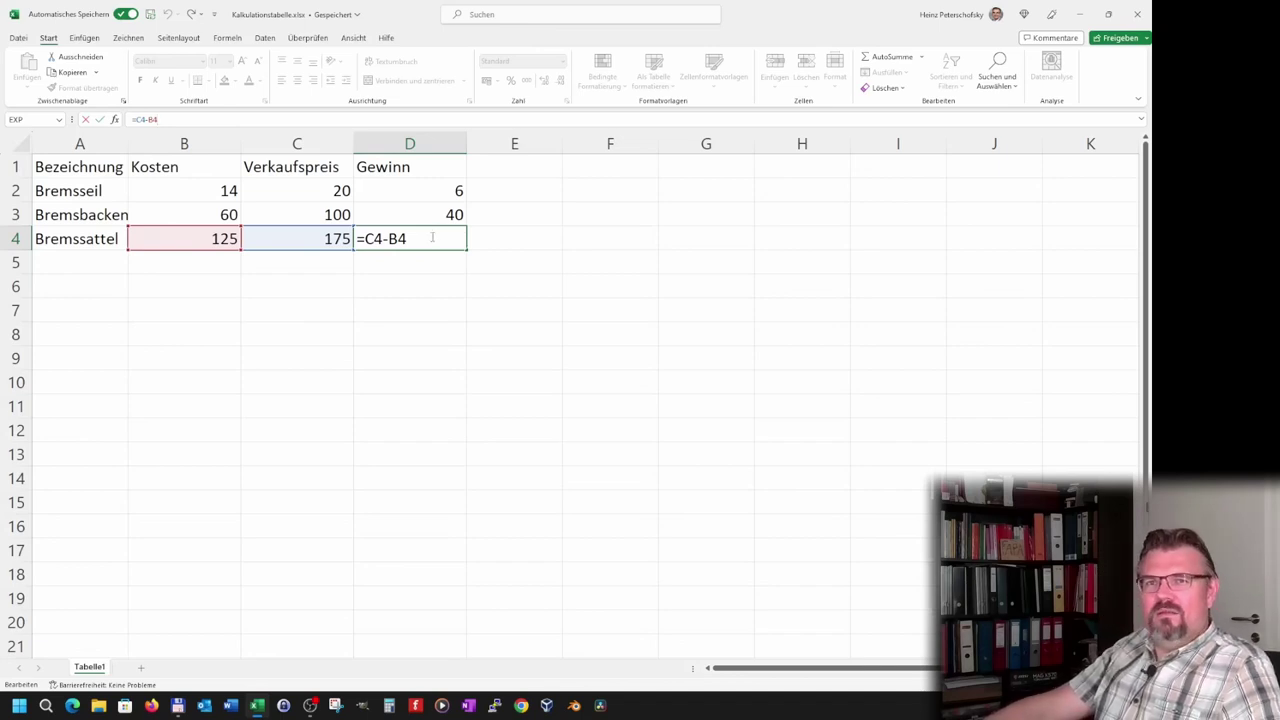
pyautogui.hotkey('ctrl', 'Return')
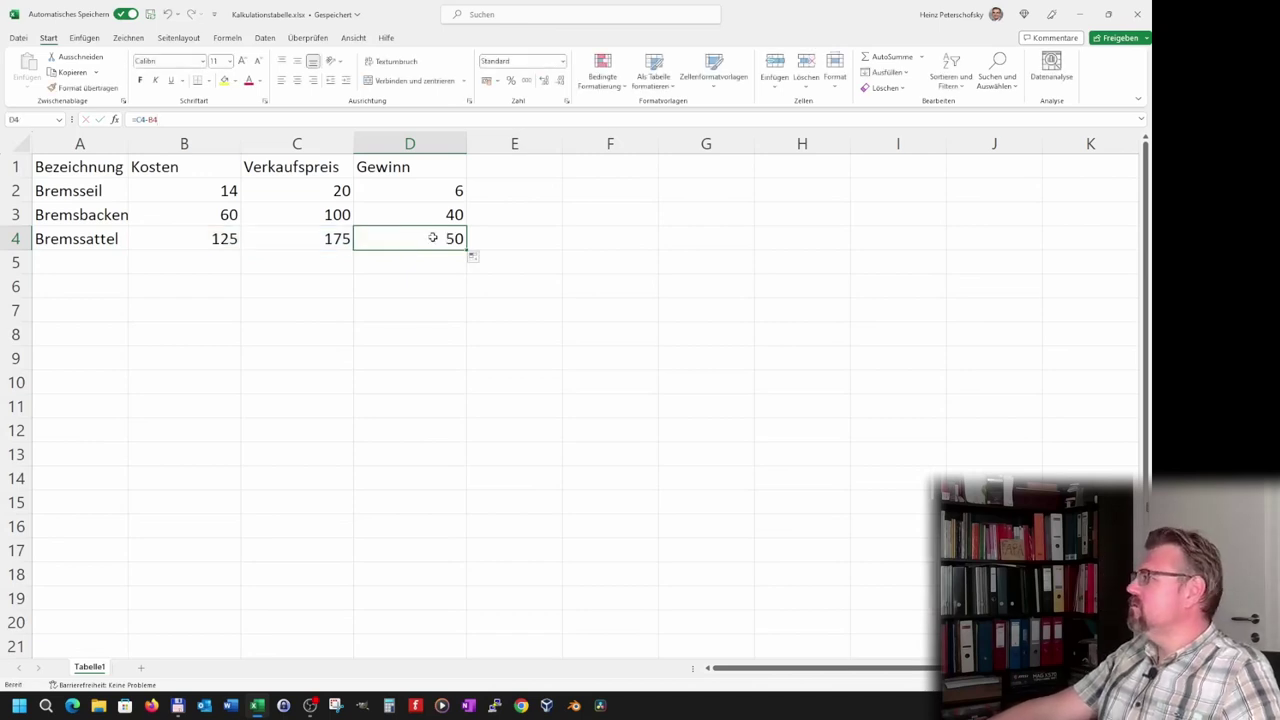
pyautogui.click(430, 212)
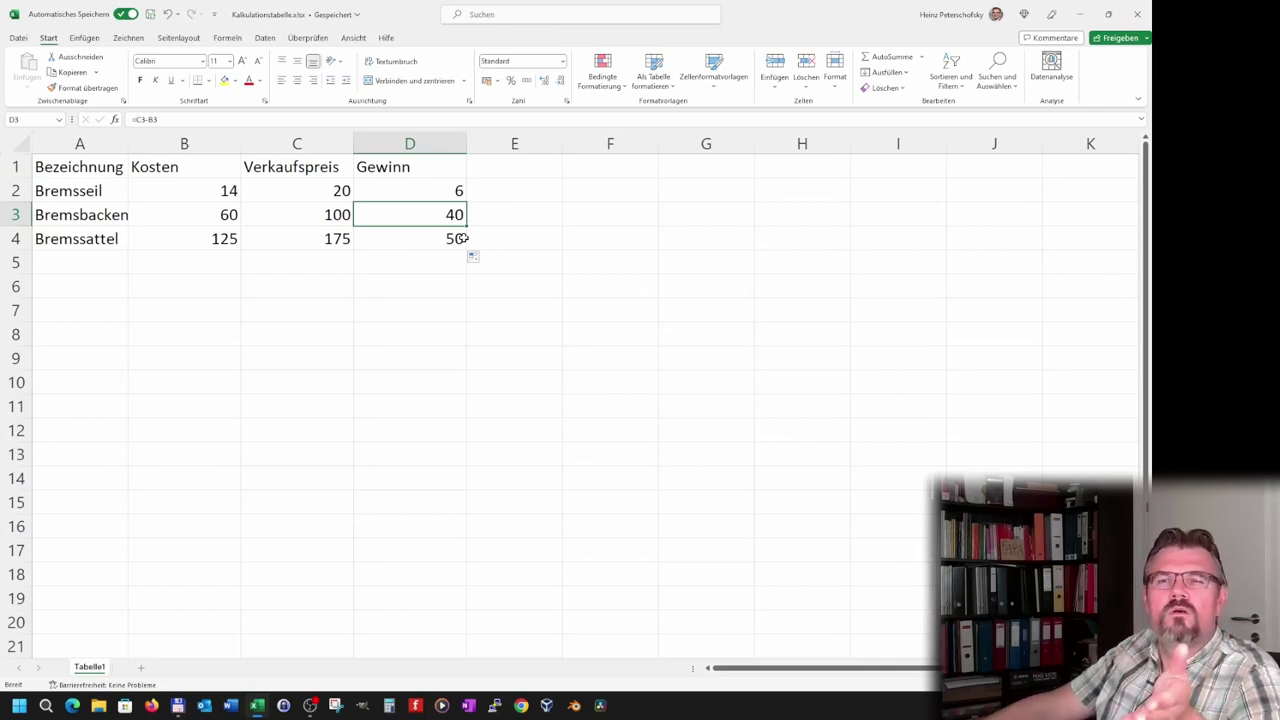
pyautogui.doubleClick(387, 221)
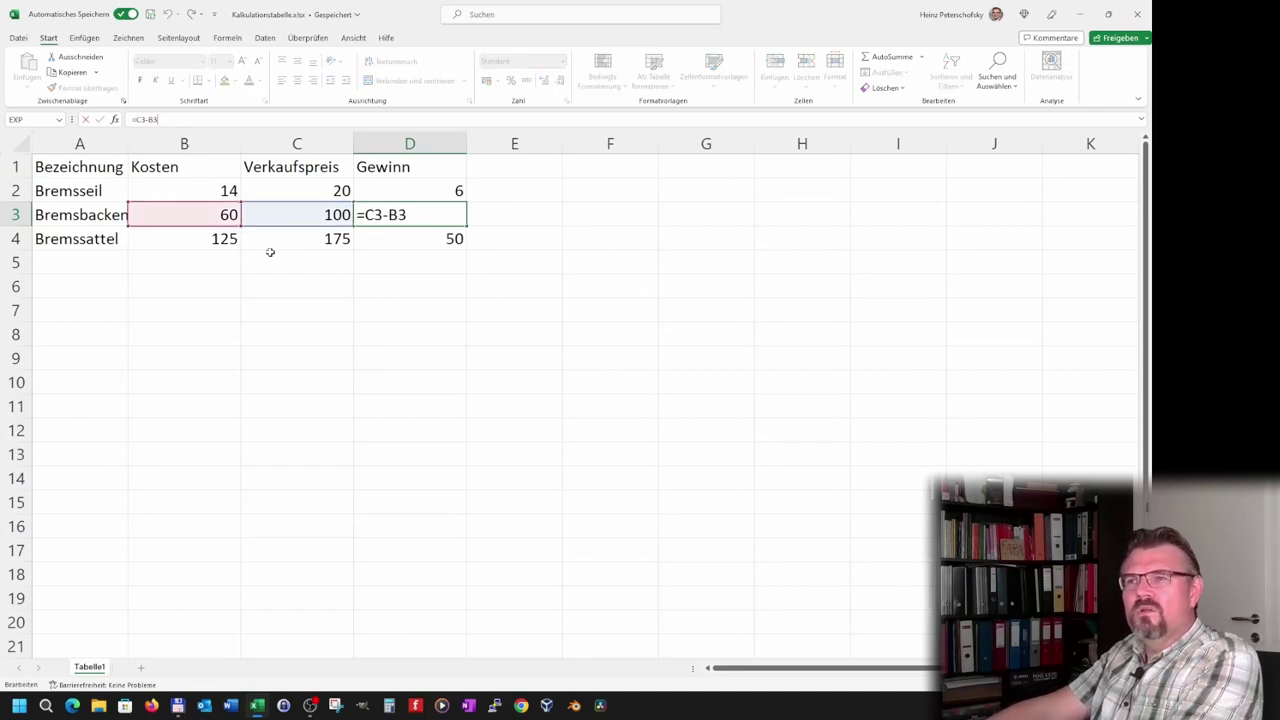
pyautogui.press('BackSpace')
pyautogui.write('2')
pyautogui.press('Return')
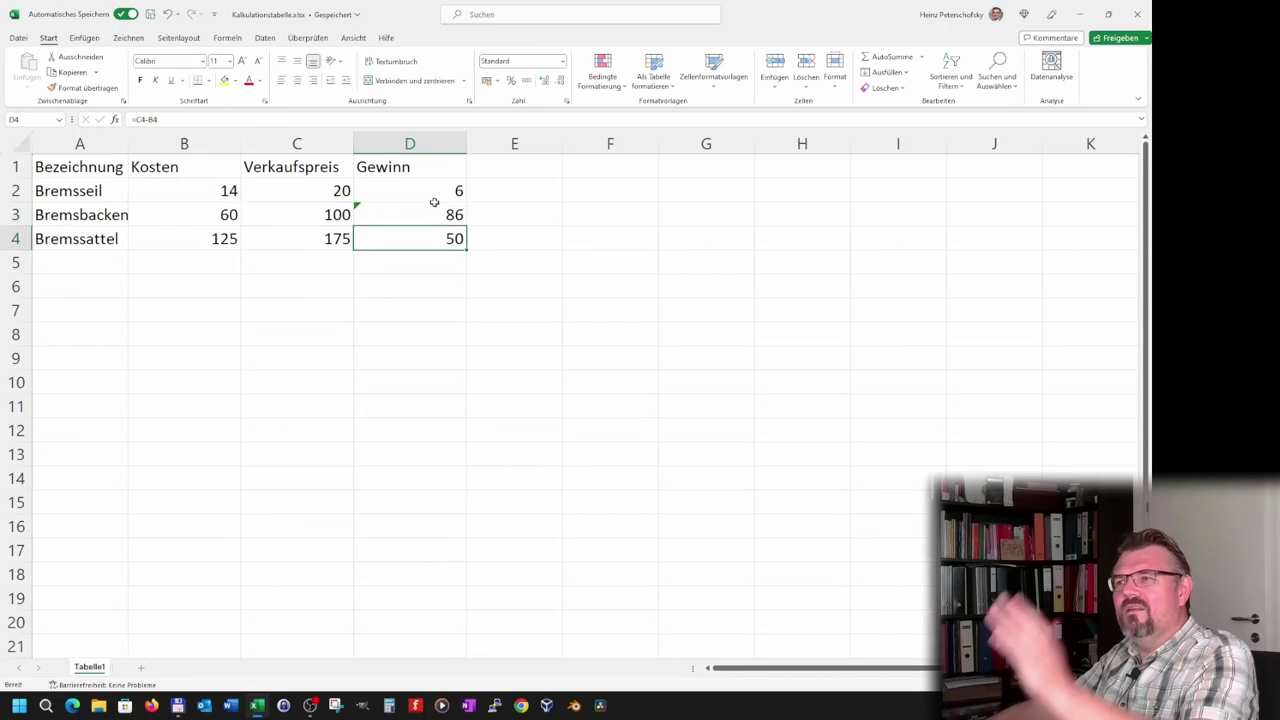
pyautogui.click(434, 205)
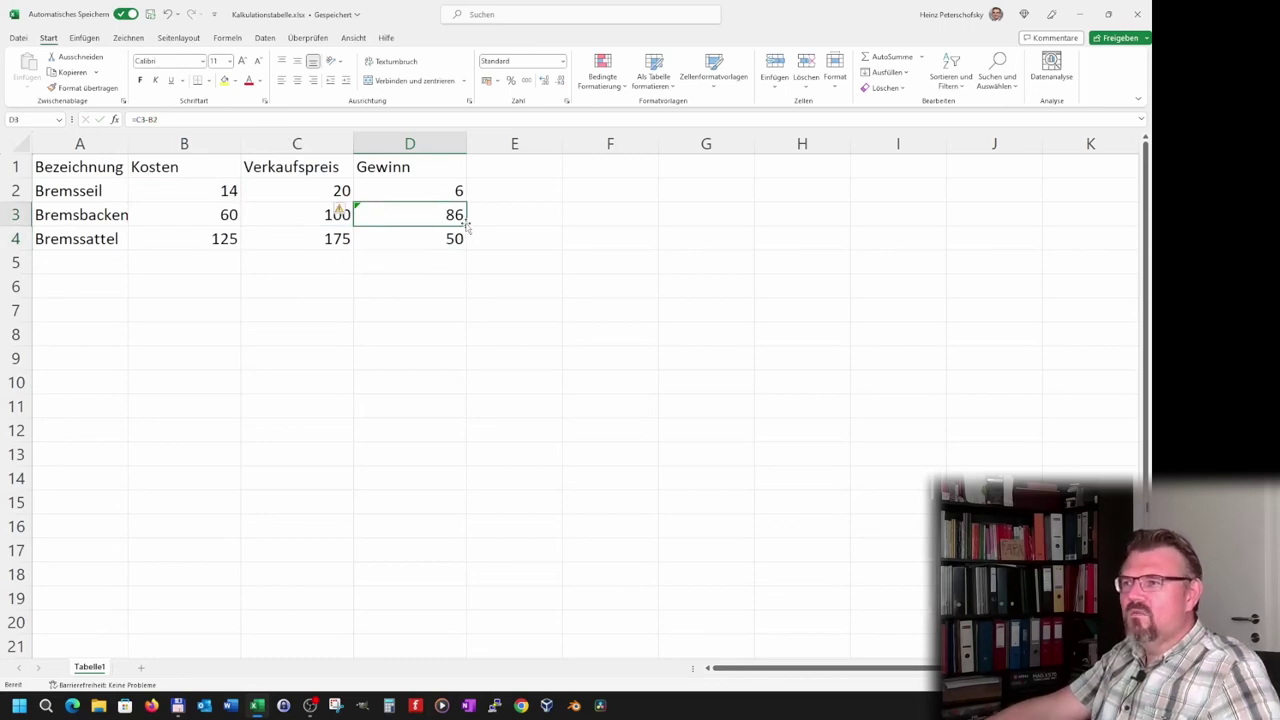
pyautogui.moveTo(466, 226); pyautogui.dragTo(466, 250)
pyautogui.click(400, 358)
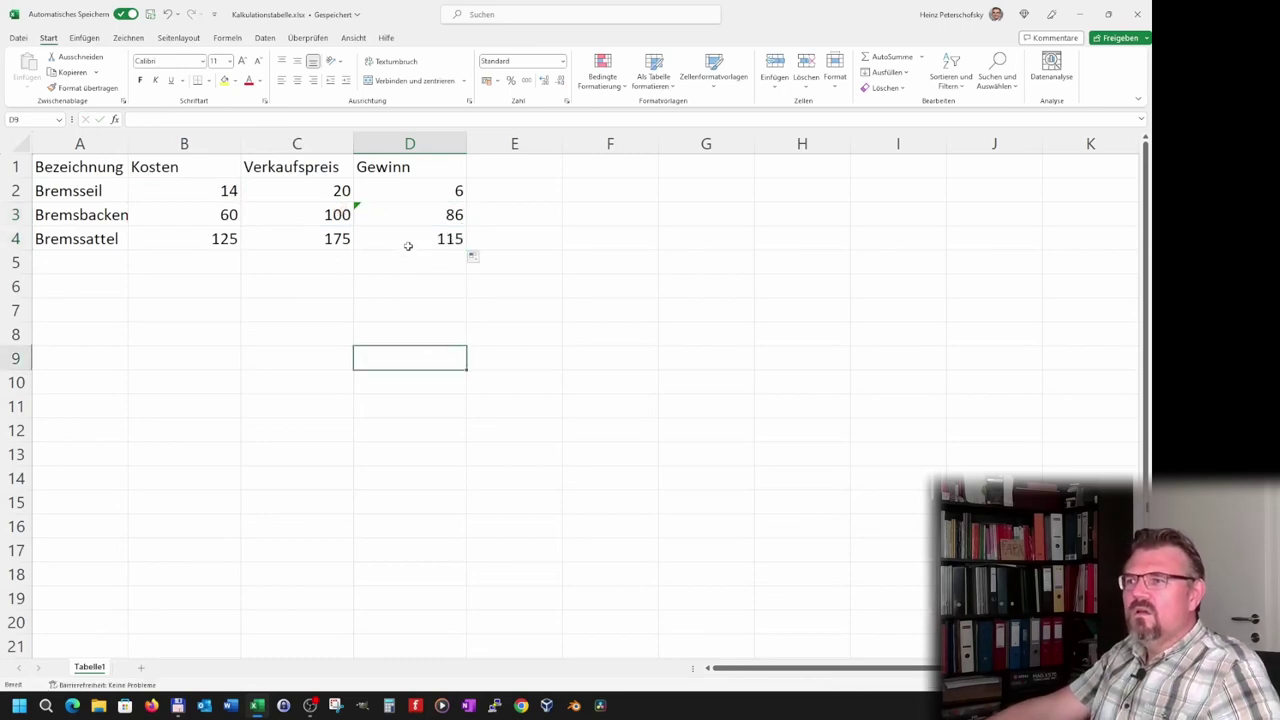
pyautogui.click(409, 242)
pyautogui.click(179, 116)
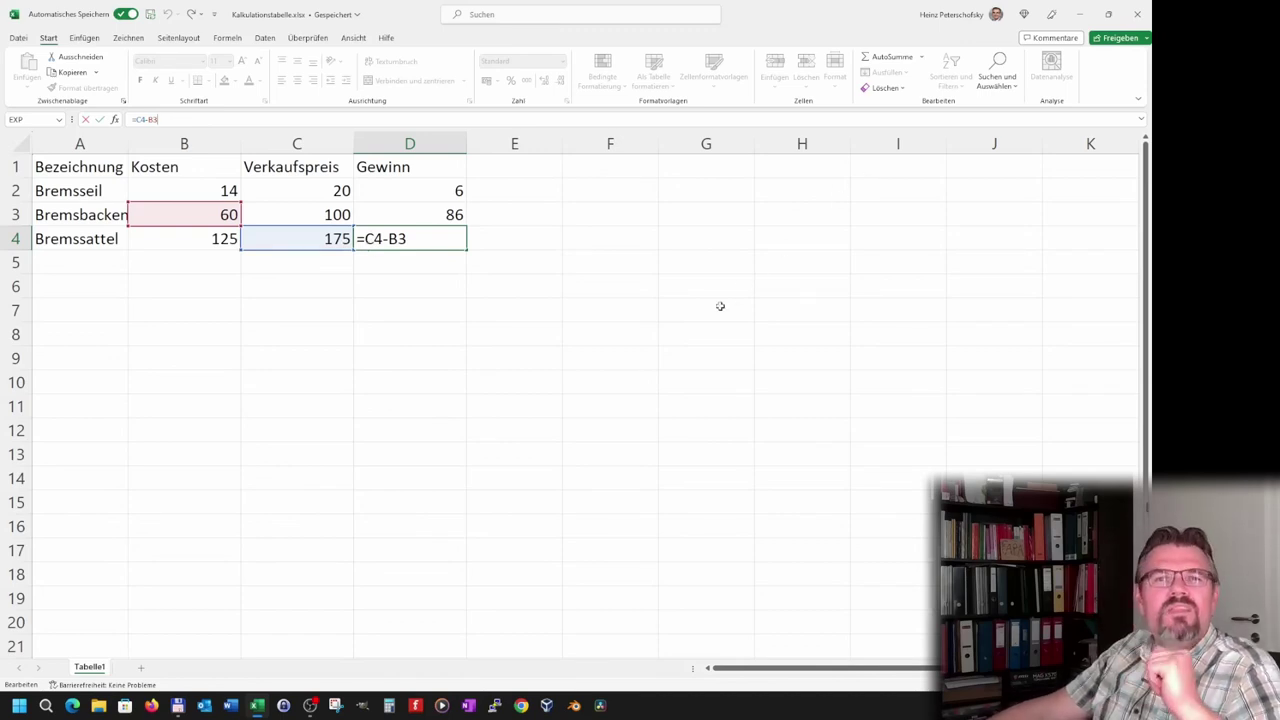
pyautogui.click(518, 342)
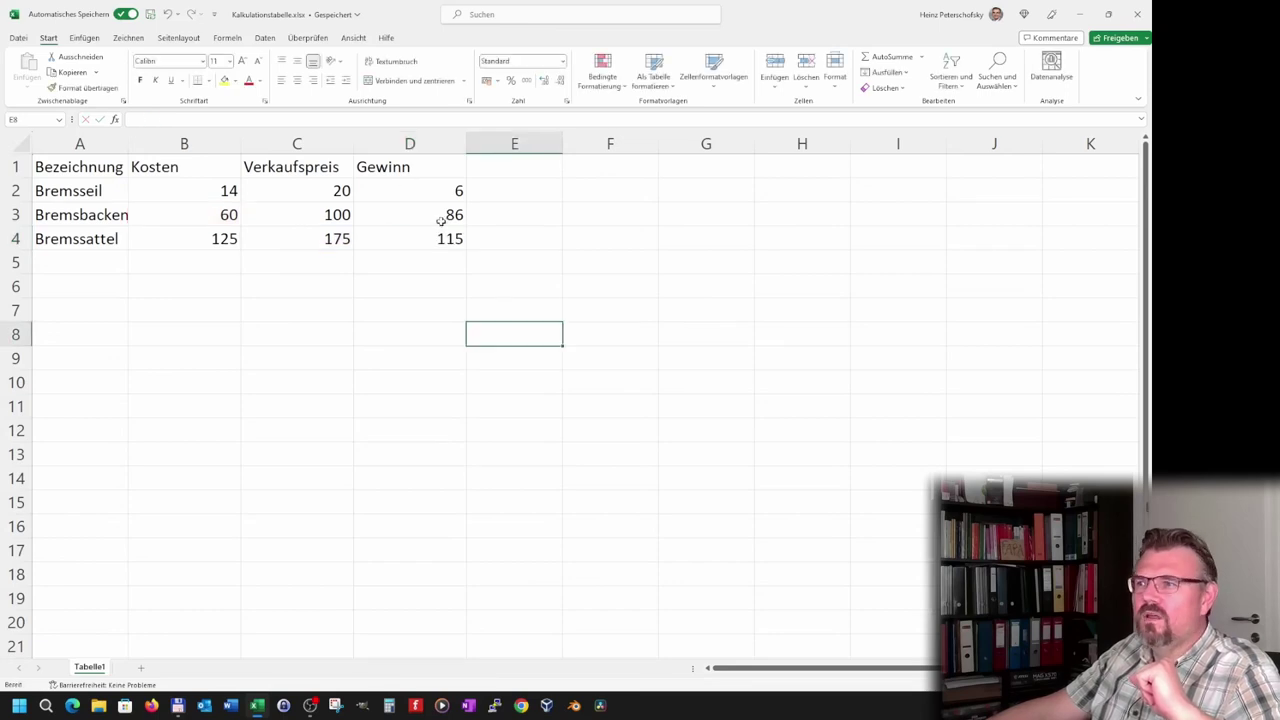
pyautogui.click(455, 219)
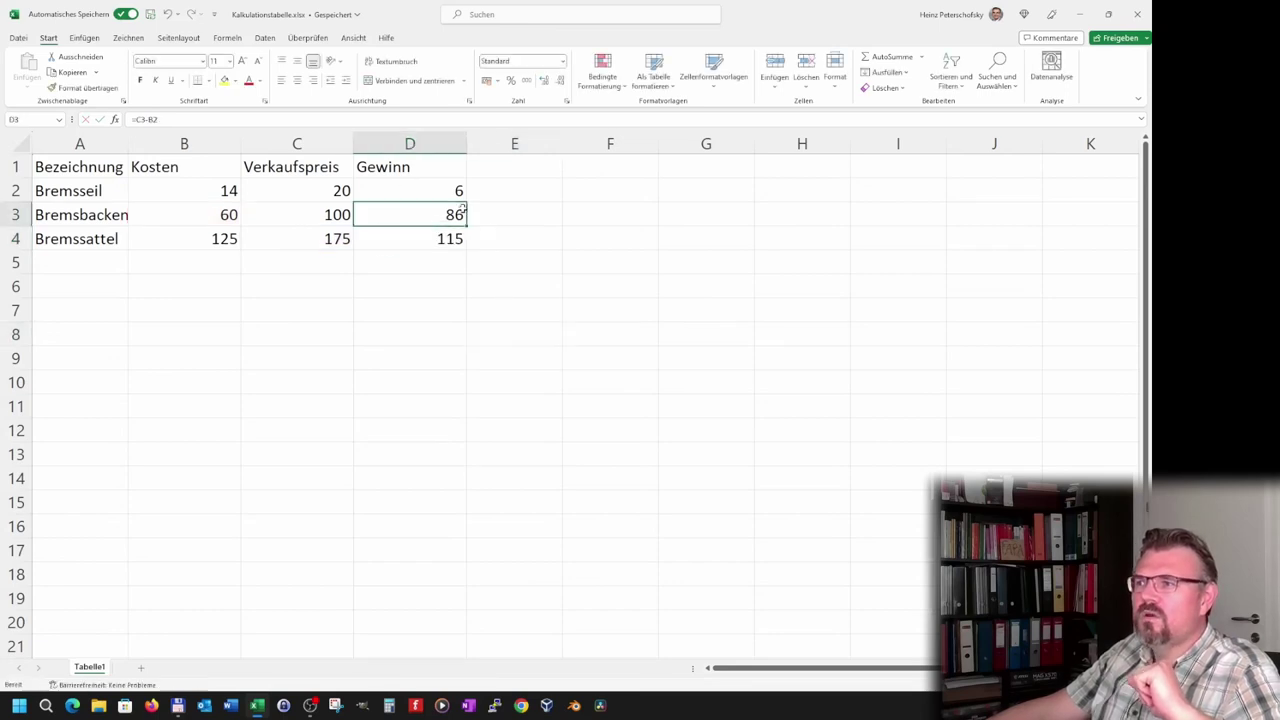
pyautogui.click(445, 191)
pyautogui.moveTo(466, 199); pyautogui.dragTo(466, 248)
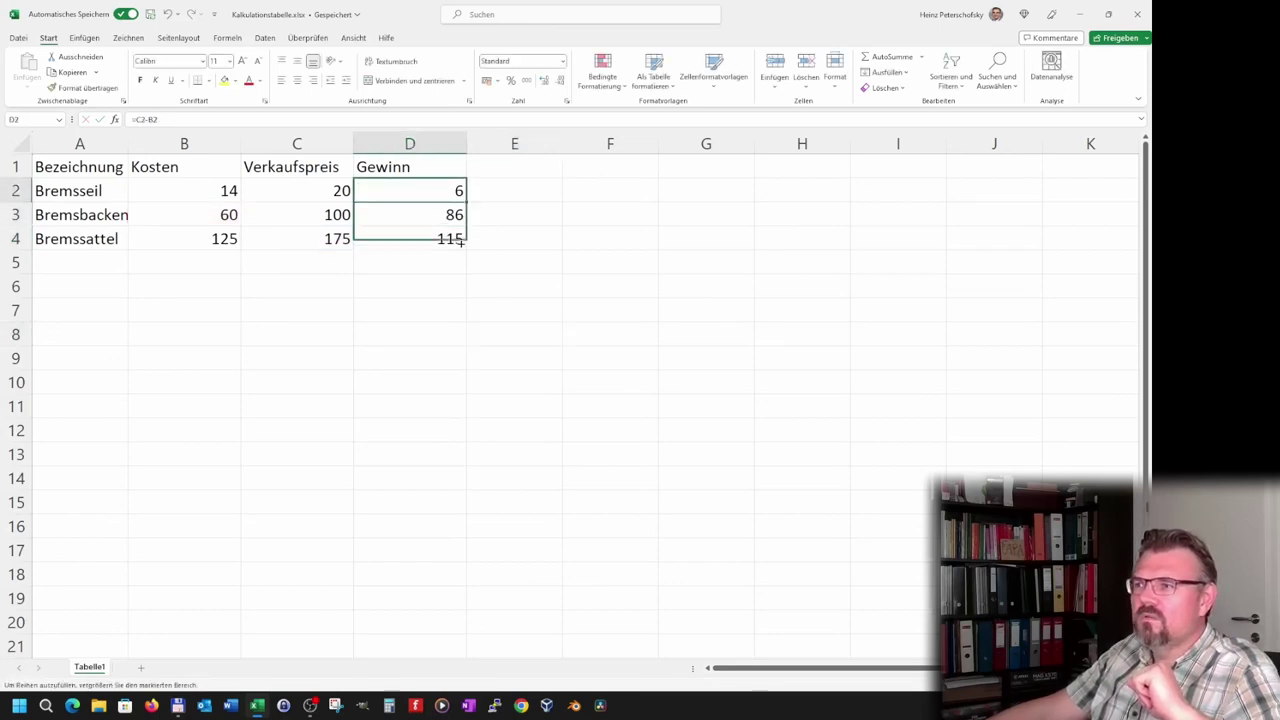
pyautogui.click(434, 323)
pyautogui.click(433, 222)
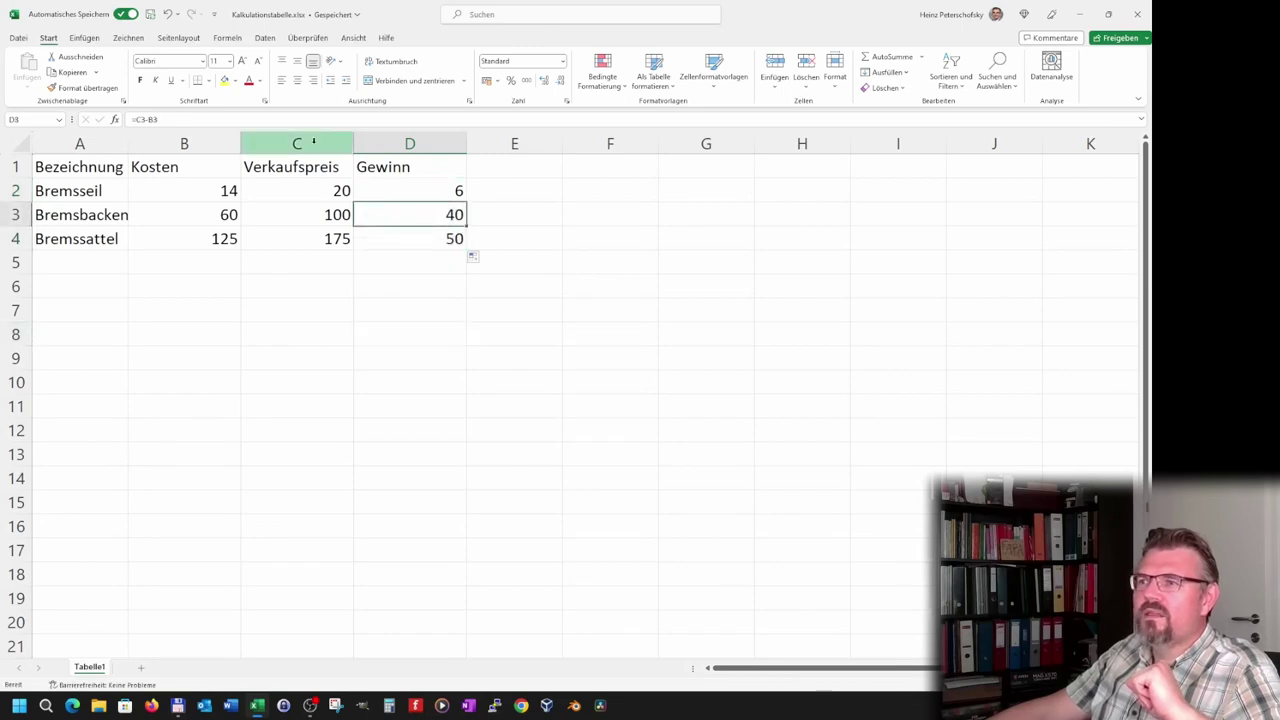
pyautogui.doubleClick(375, 215)
pyautogui.press('Escape')
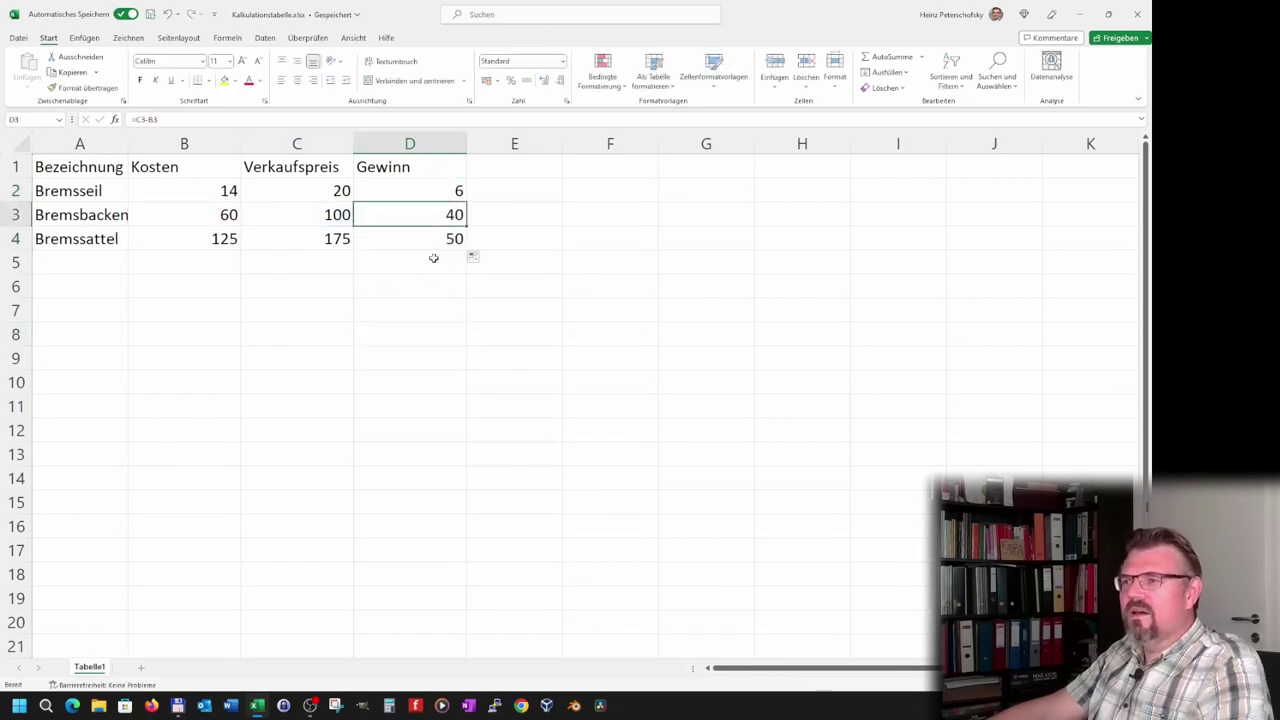
pyautogui.moveTo(564, 215); pyautogui.dragTo(530, 216)
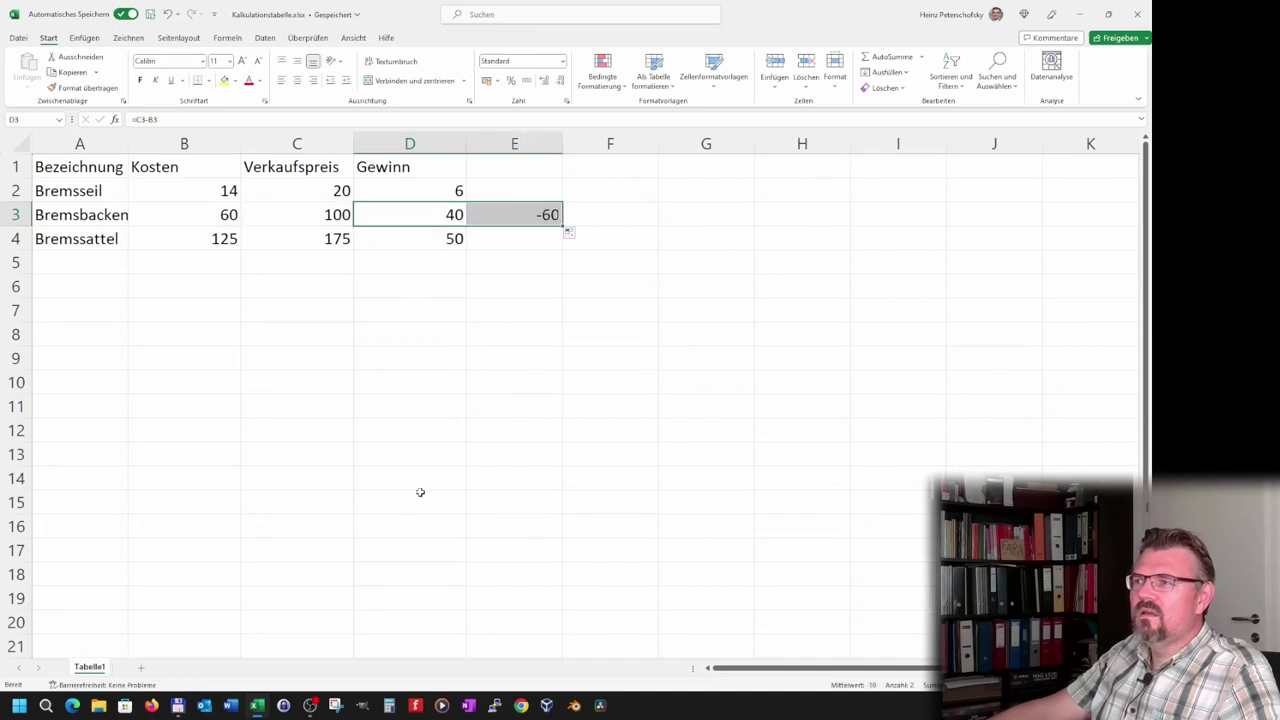
pyautogui.click(417, 494)
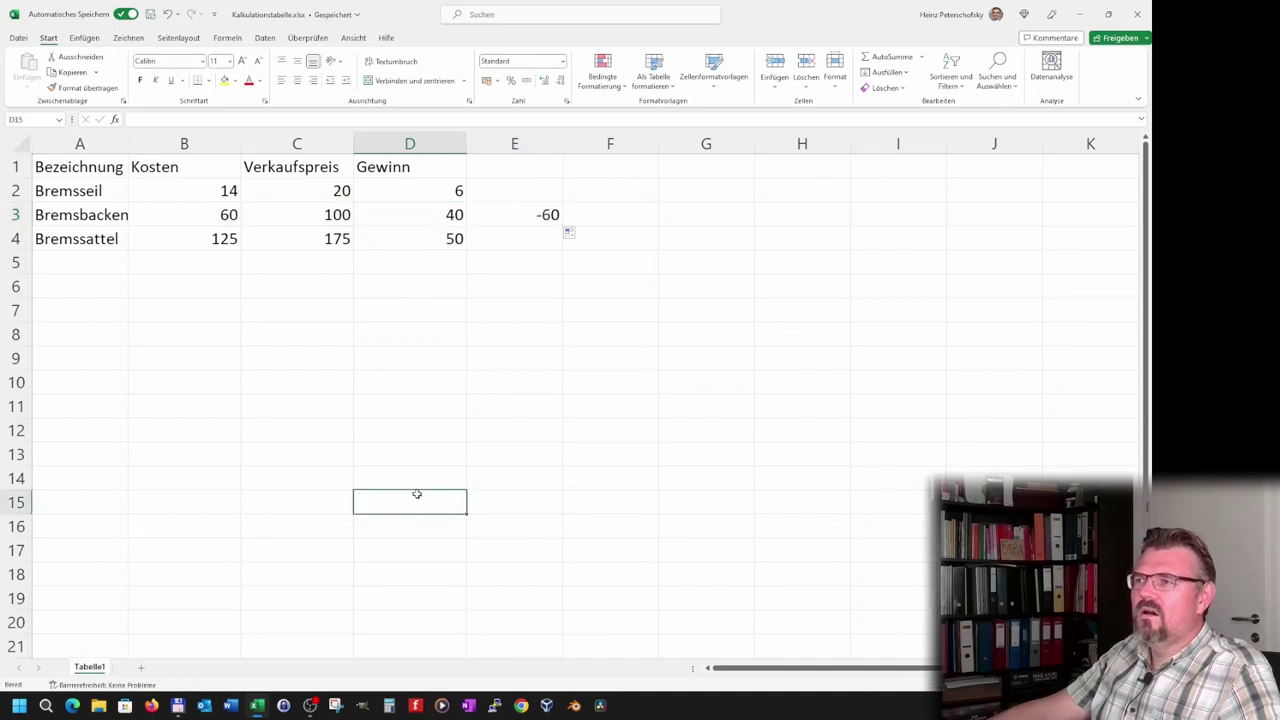
pyautogui.click(508, 216)
pyautogui.click(175, 120)
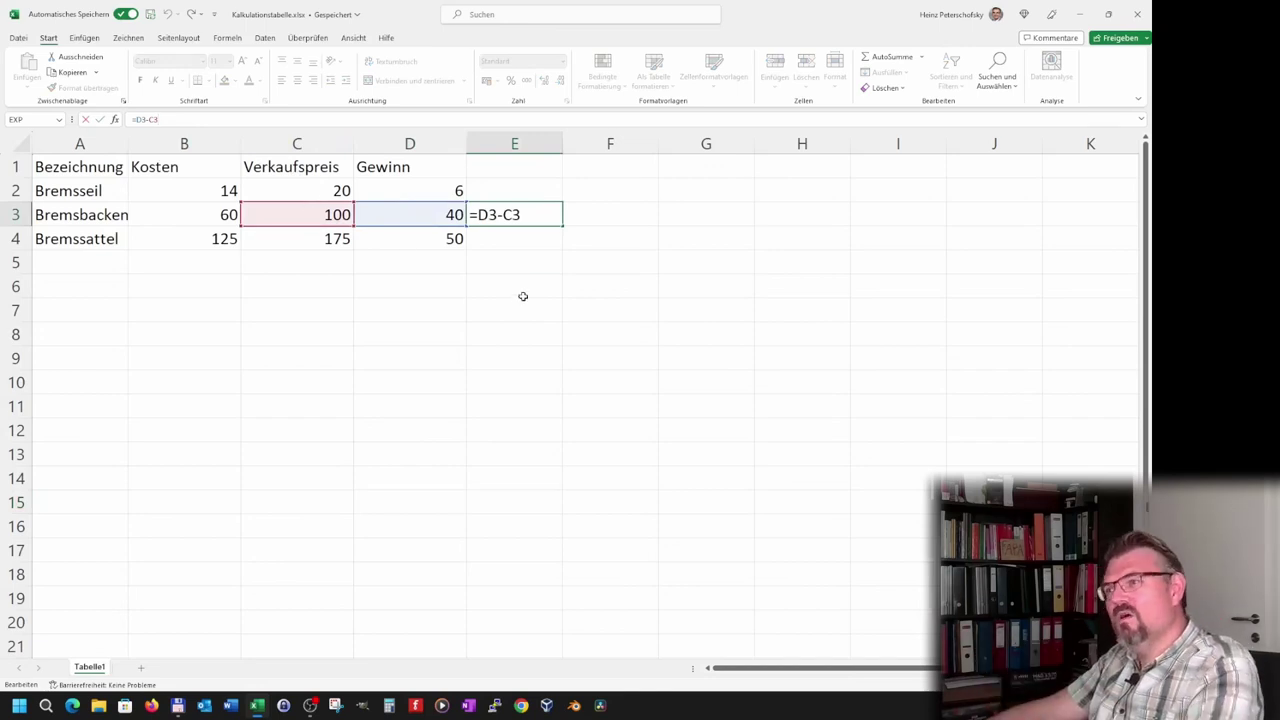
pyautogui.click(523, 296)
pyautogui.click(506, 214)
pyautogui.press('Delete')
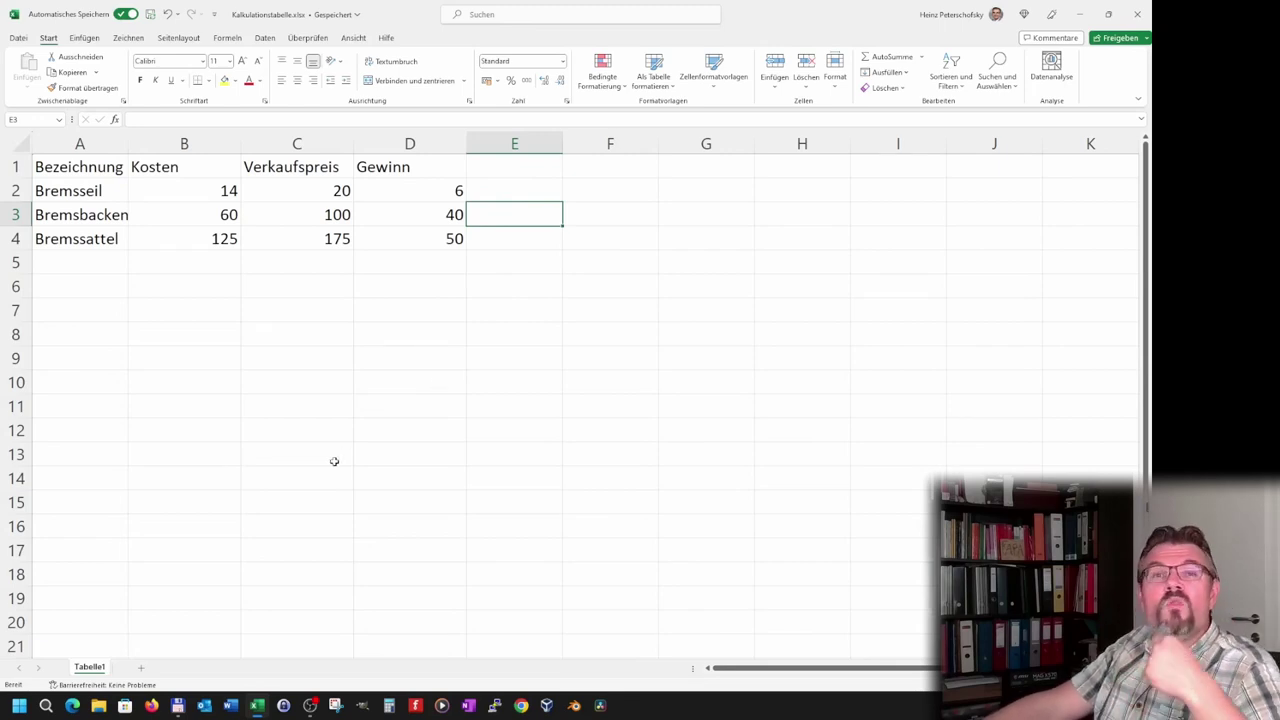
pyautogui.click(67, 264)
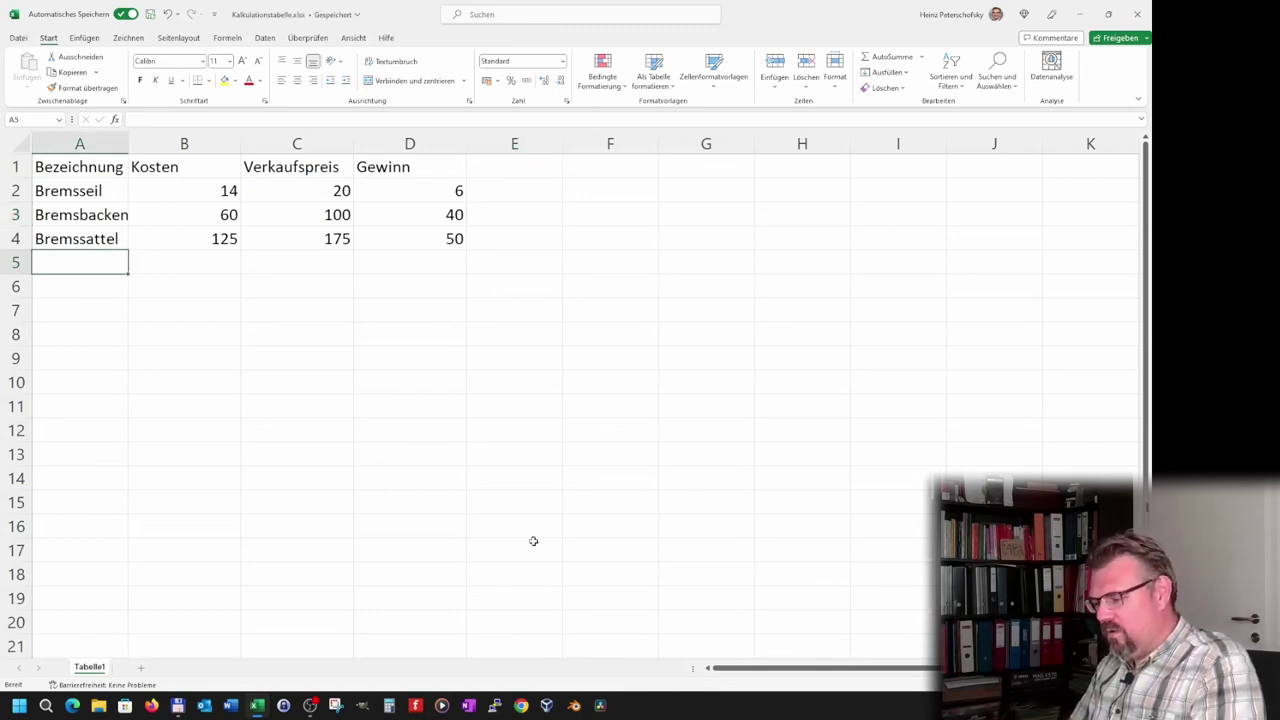
# - Add a Bremsleitung row with Kosten 30 and Verkaufspreis 40, fixing the misspelled name
pyautogui.write('Bremnsleitun')
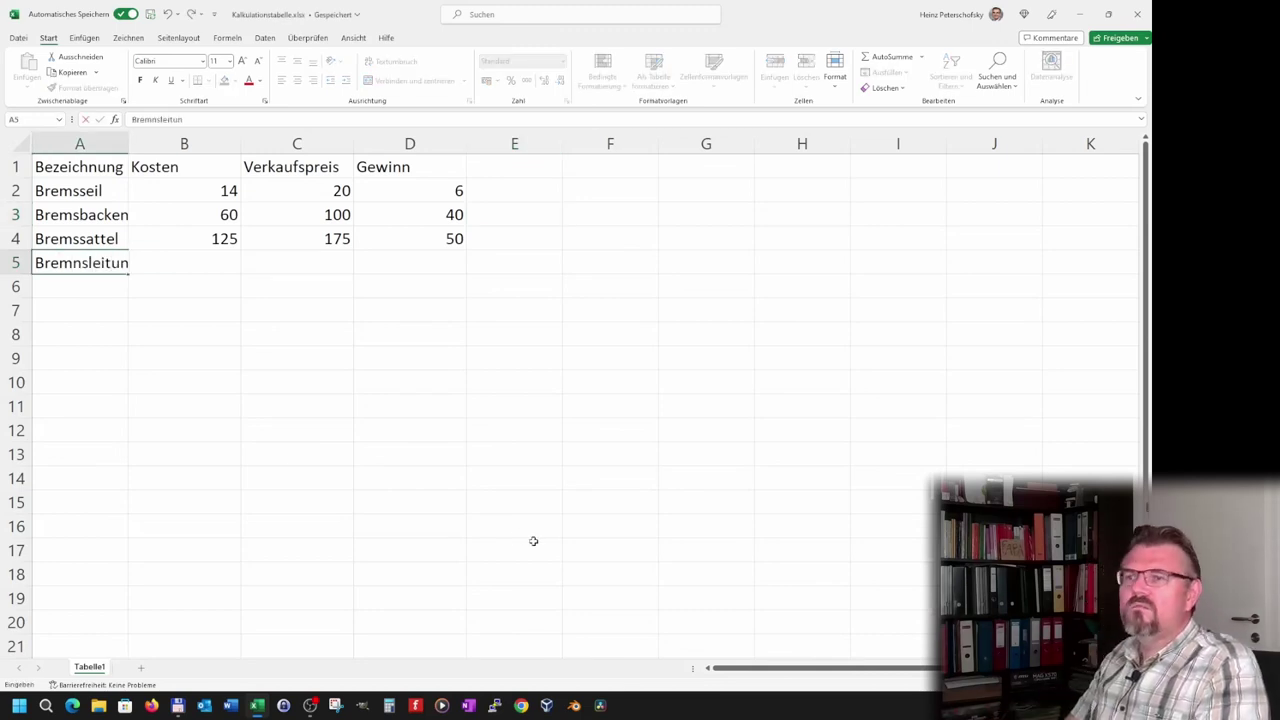
pyautogui.write('g')
pyautogui.press('Return')
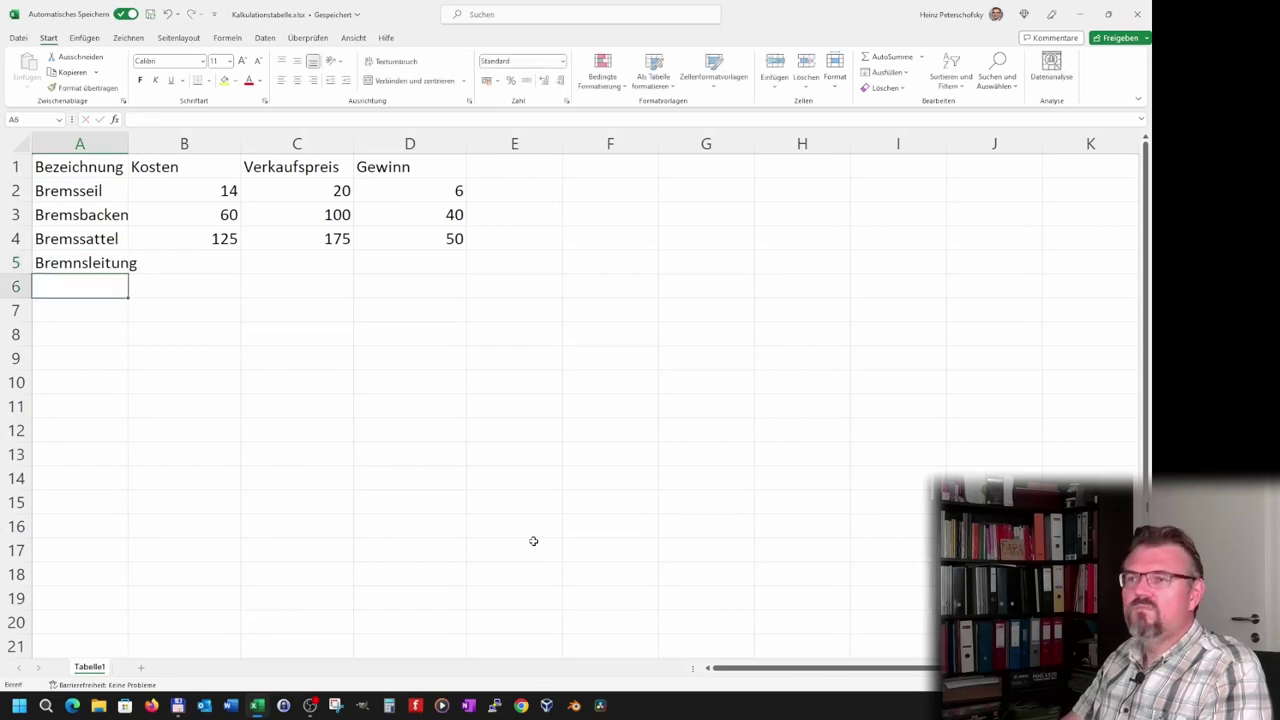
pyautogui.press('Up')
pyautogui.press('F2')
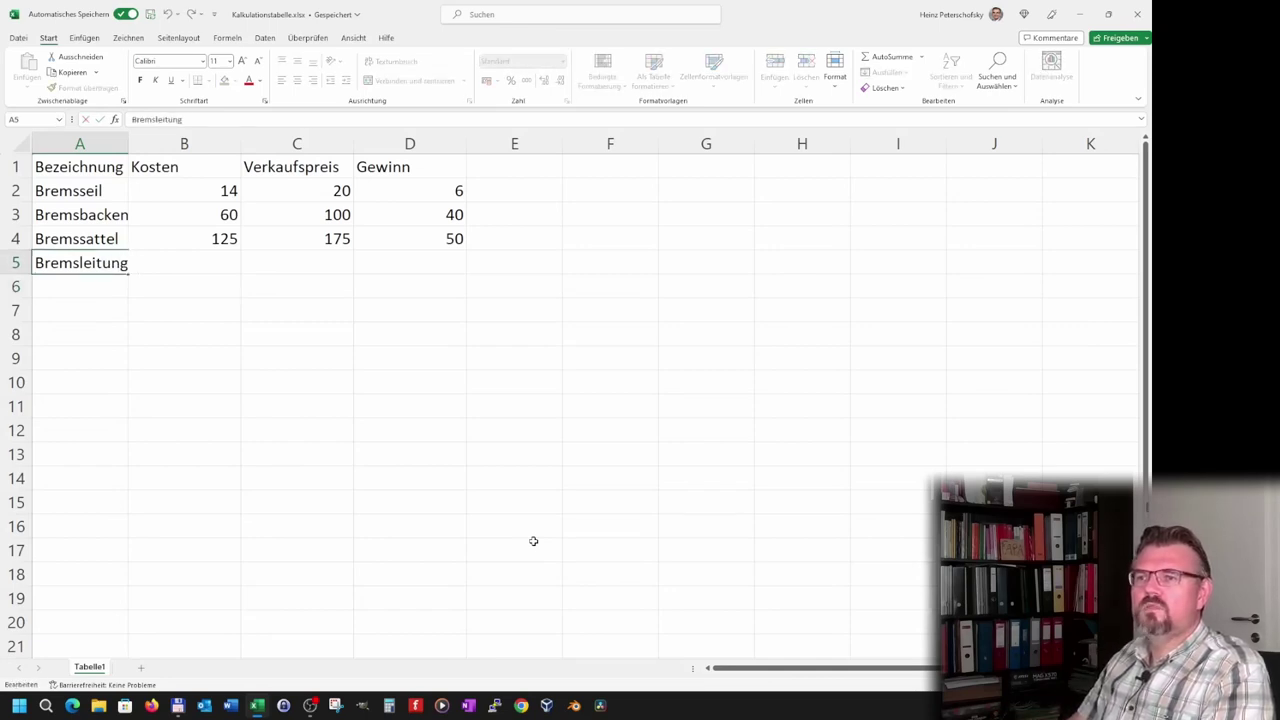
pyautogui.press('Return')
pyautogui.press('Up')
pyautogui.press('Right')
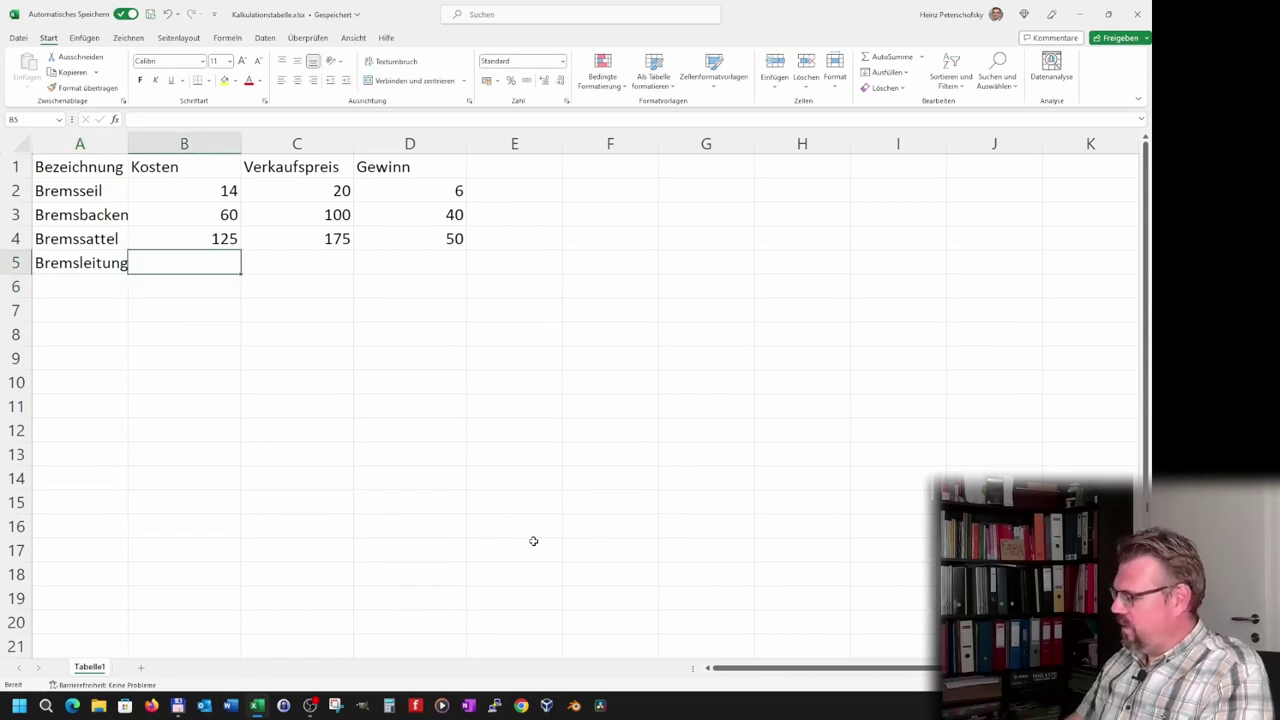
pyautogui.write('30')
pyautogui.press('Right')
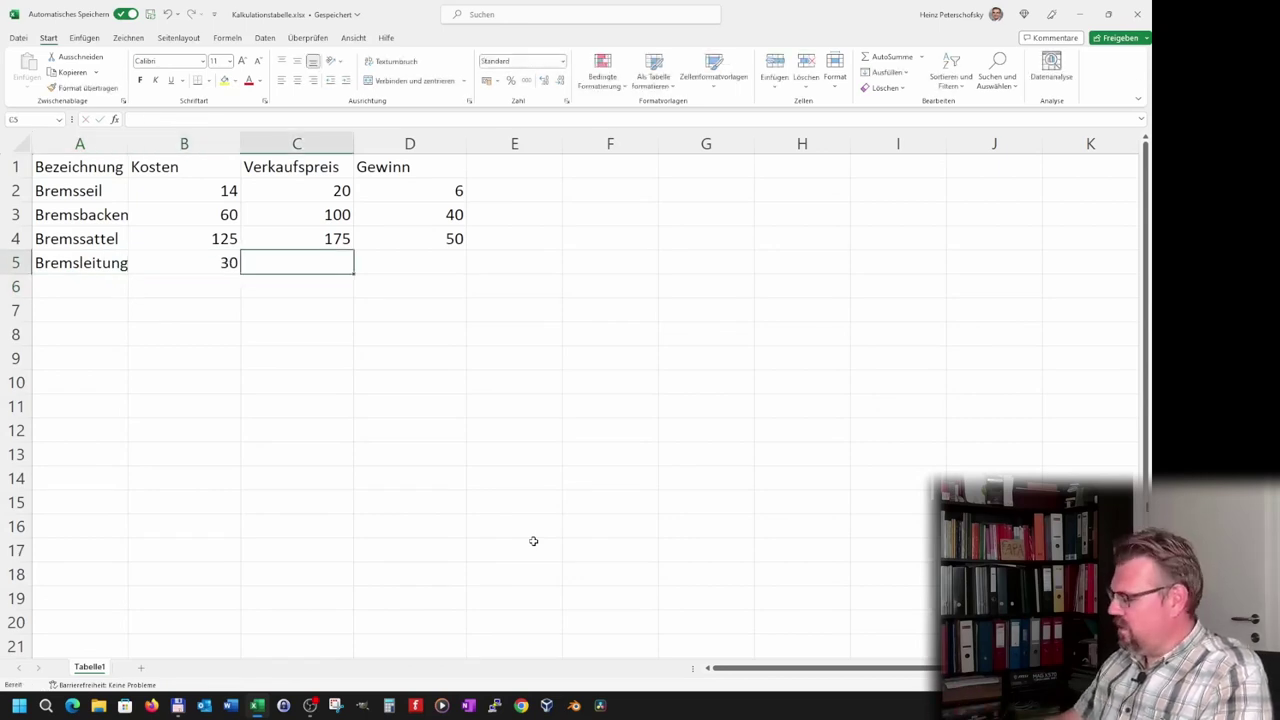
pyautogui.write('40')
pyautogui.press('Right')
# - Add a Bremslicht row with Kosten 5 and Verkaufspreis 25, correcting the price from 15
pyautogui.press('Down')
pyautogui.press('Left')
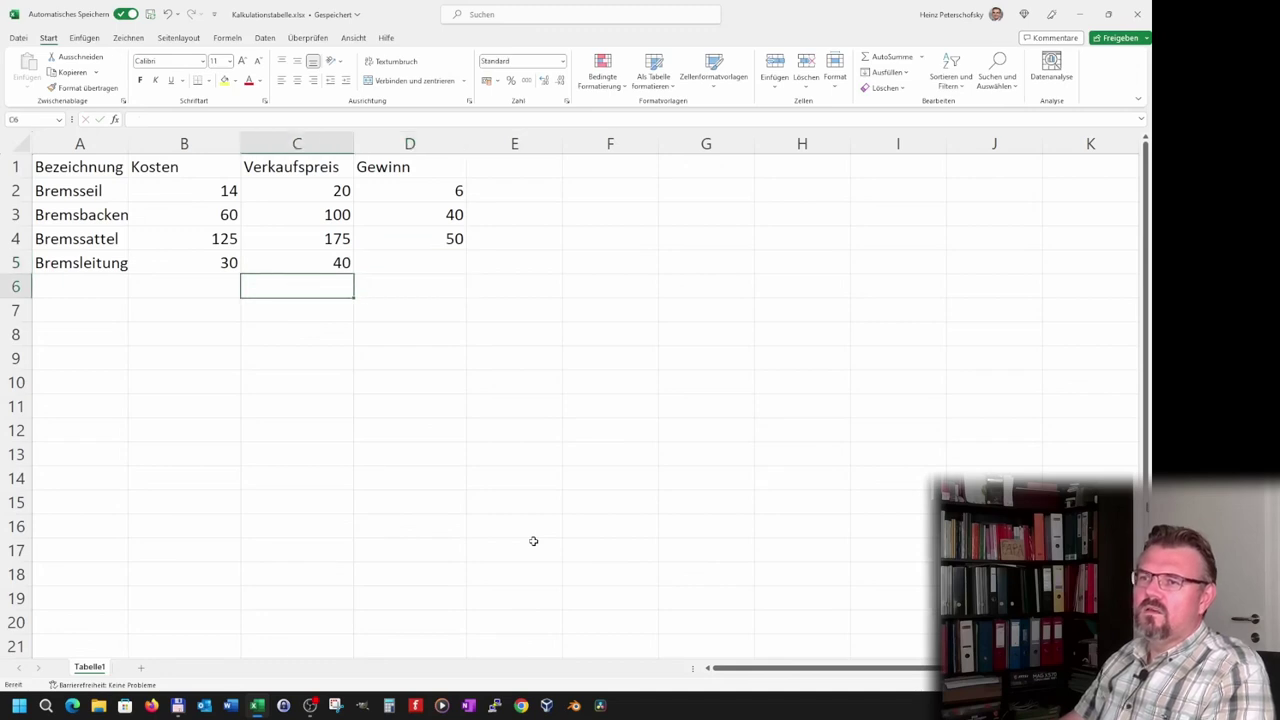
pyautogui.press('Left')
pyautogui.press('Left')
pyautogui.write('Br')
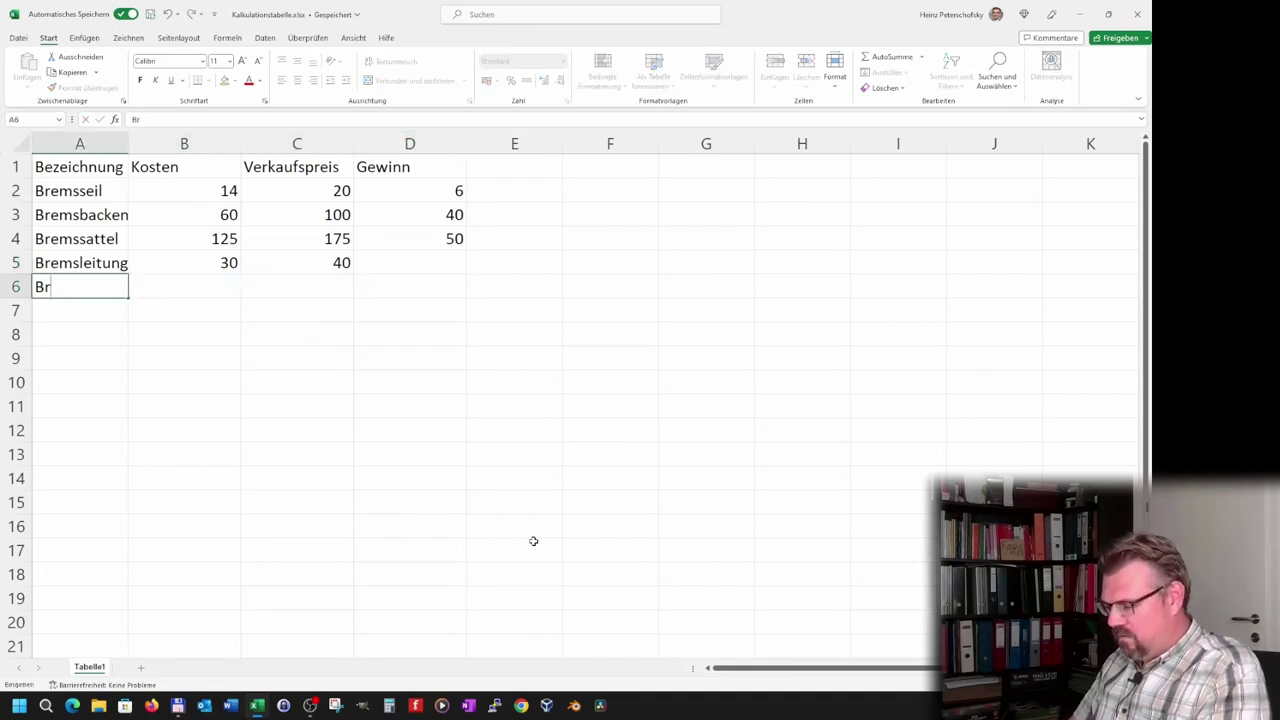
pyautogui.write('emslicht')
pyautogui.press('Tab')
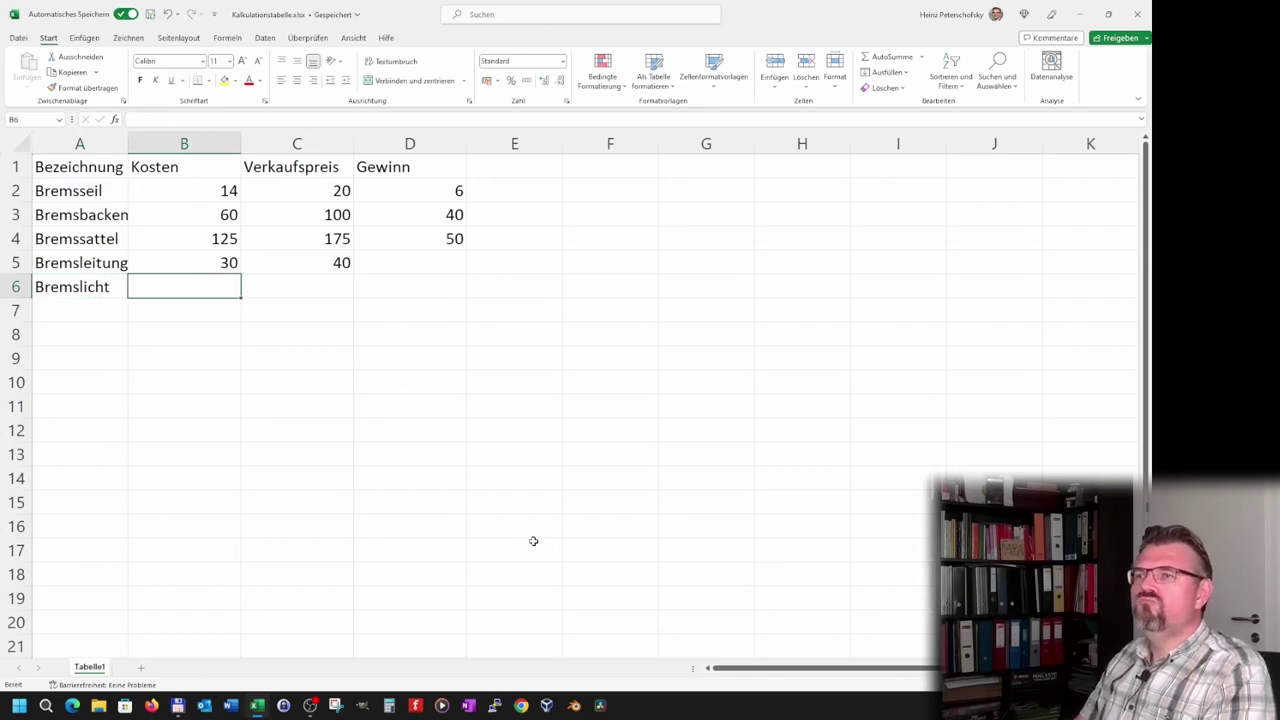
pyautogui.write('5')
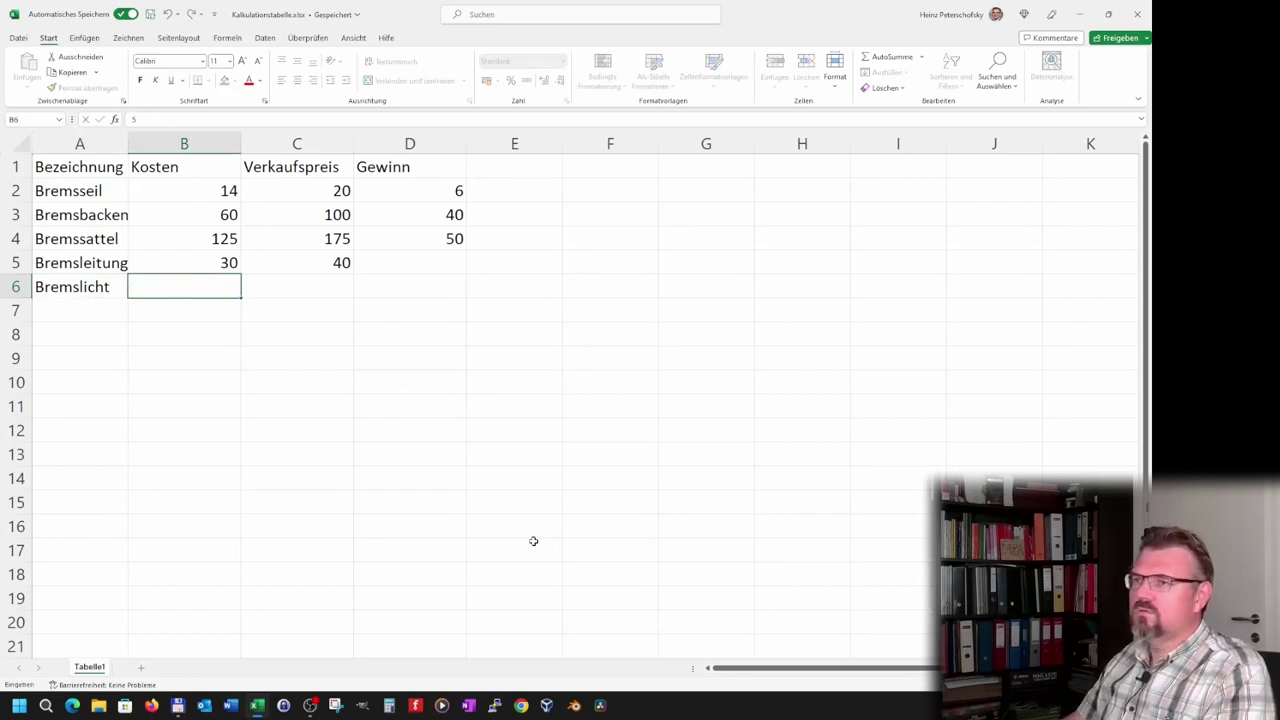
pyautogui.press('Tab')
pyautogui.write('15')
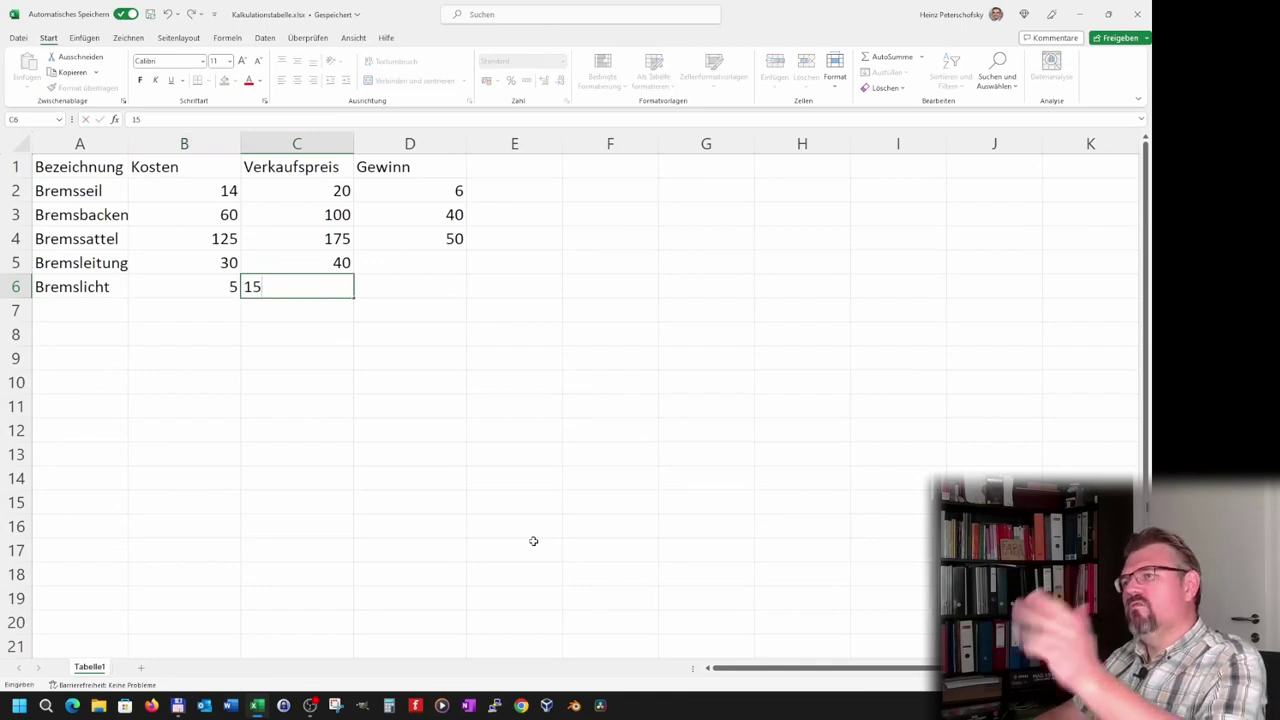
pyautogui.press('Tab')
pyautogui.press('Left')
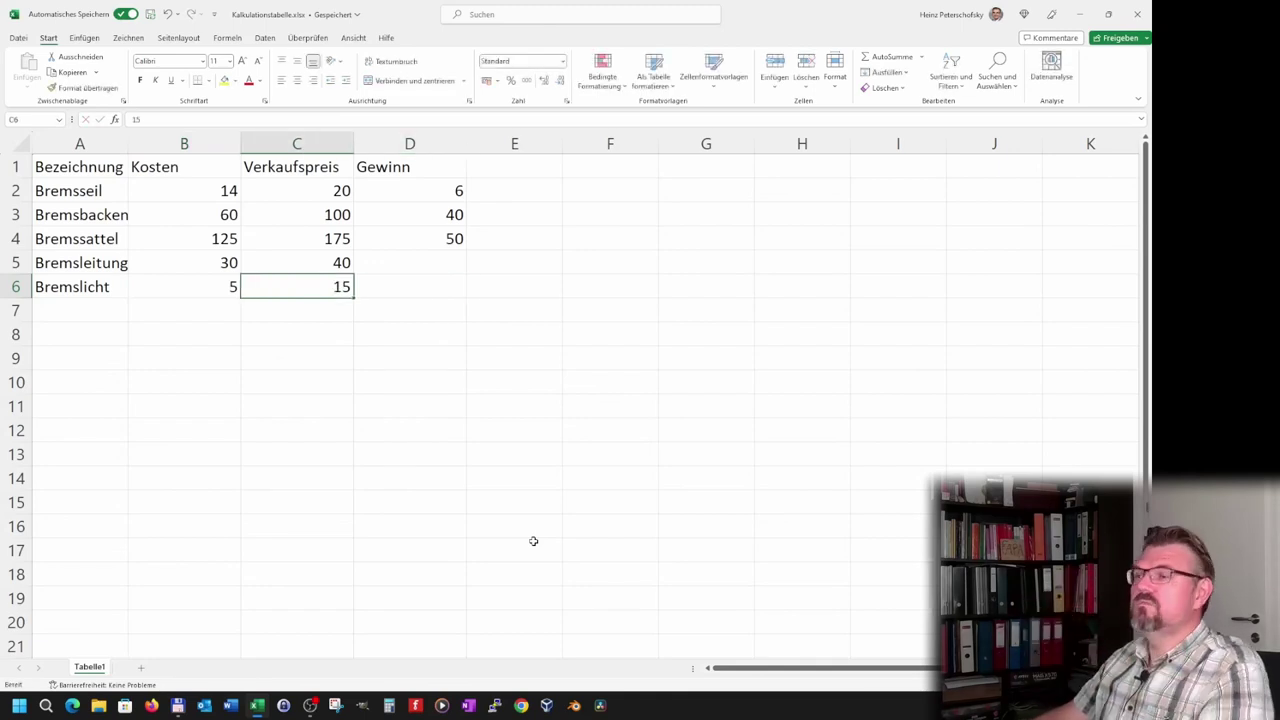
pyautogui.write('25')
pyautogui.press('Return')
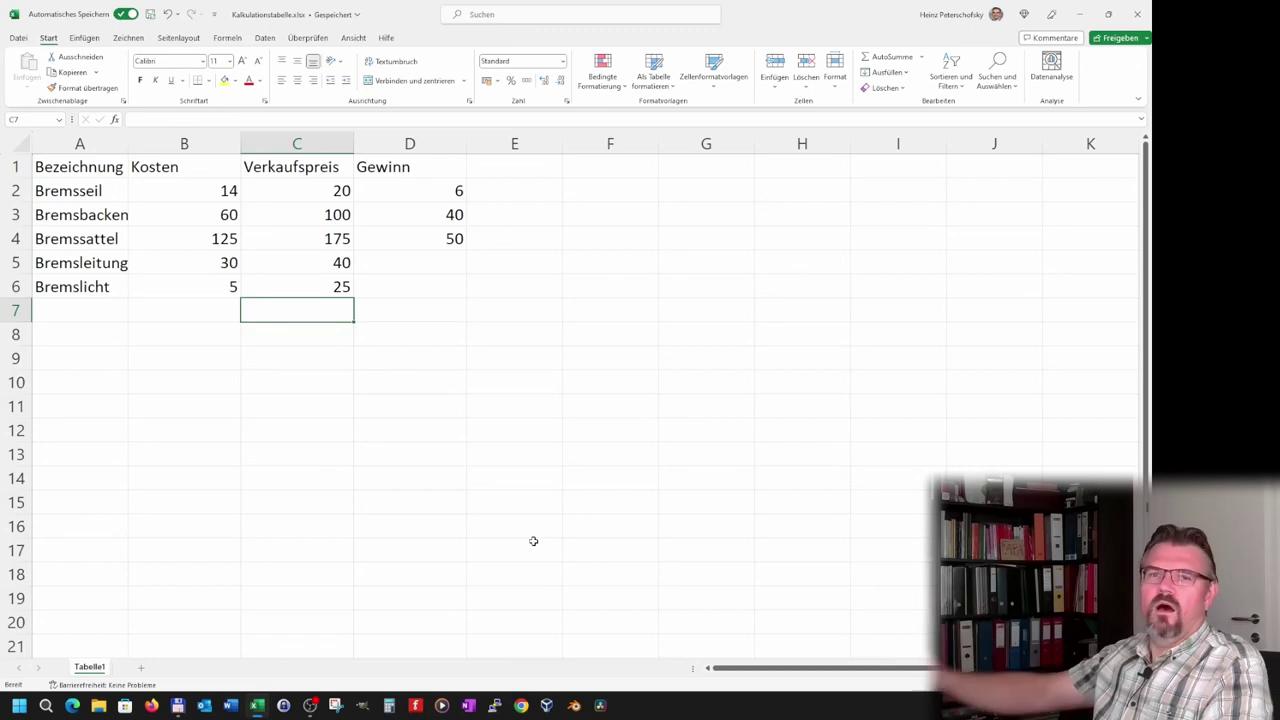
pyautogui.click(435, 243)
pyautogui.moveTo(465, 252); pyautogui.dragTo(462, 292)
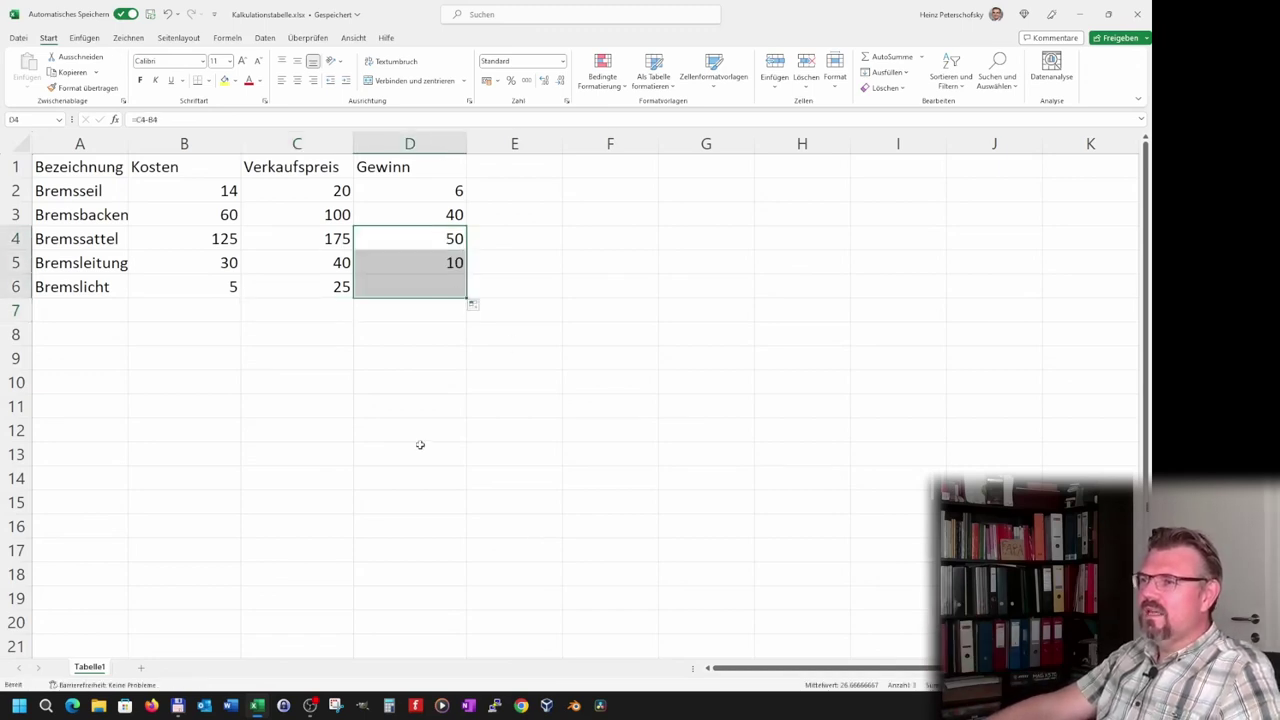
pyautogui.click(414, 337)
pyautogui.moveTo(423, 191); pyautogui.dragTo(437, 289)
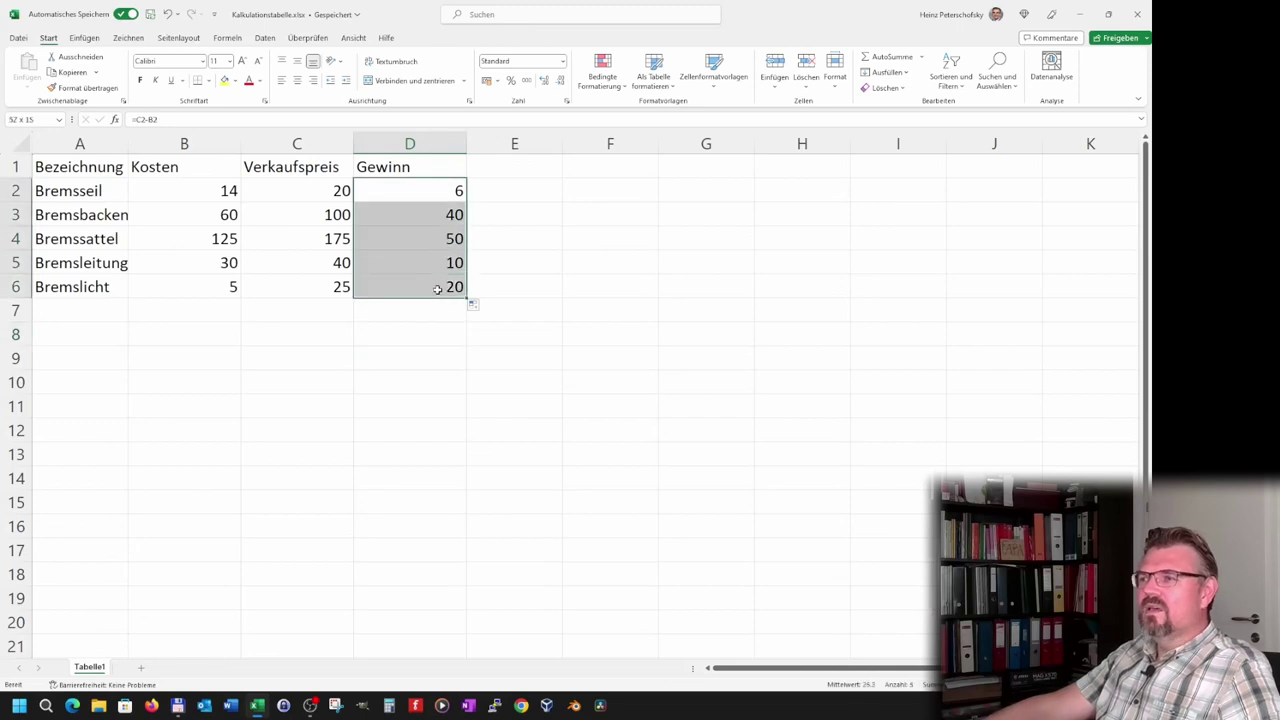
pyautogui.click(408, 470)
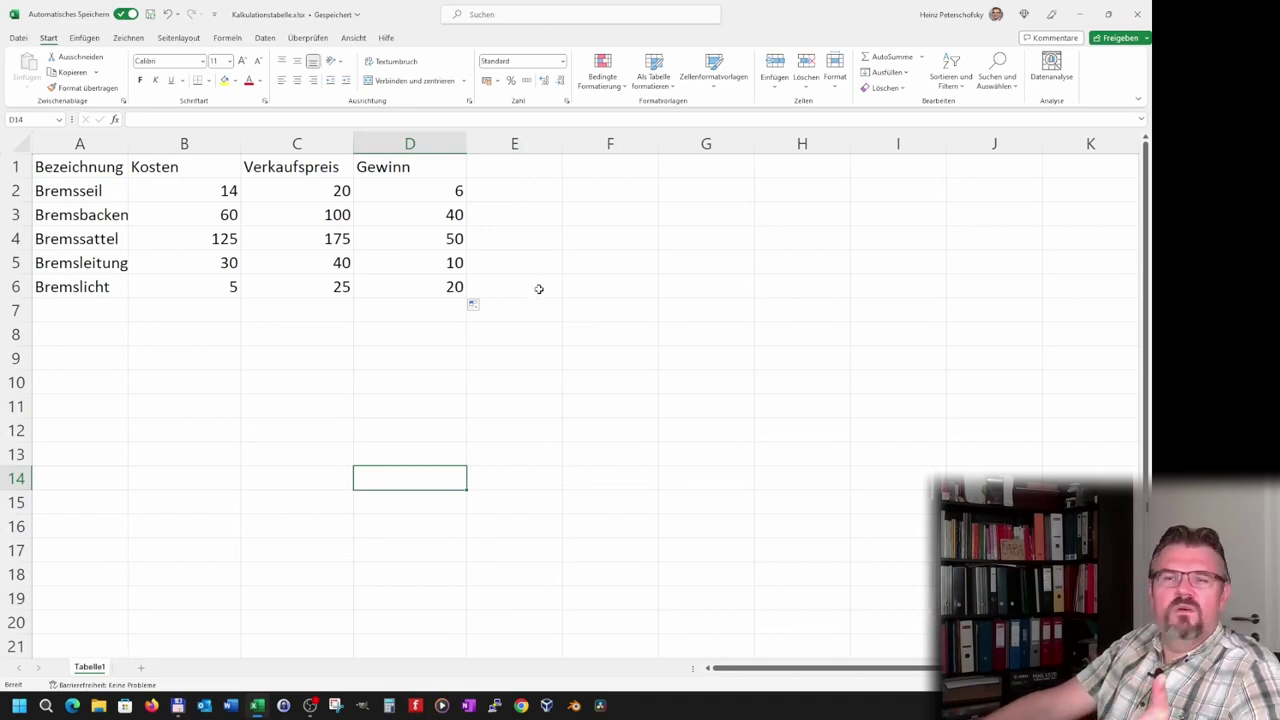
pyautogui.click(531, 168)
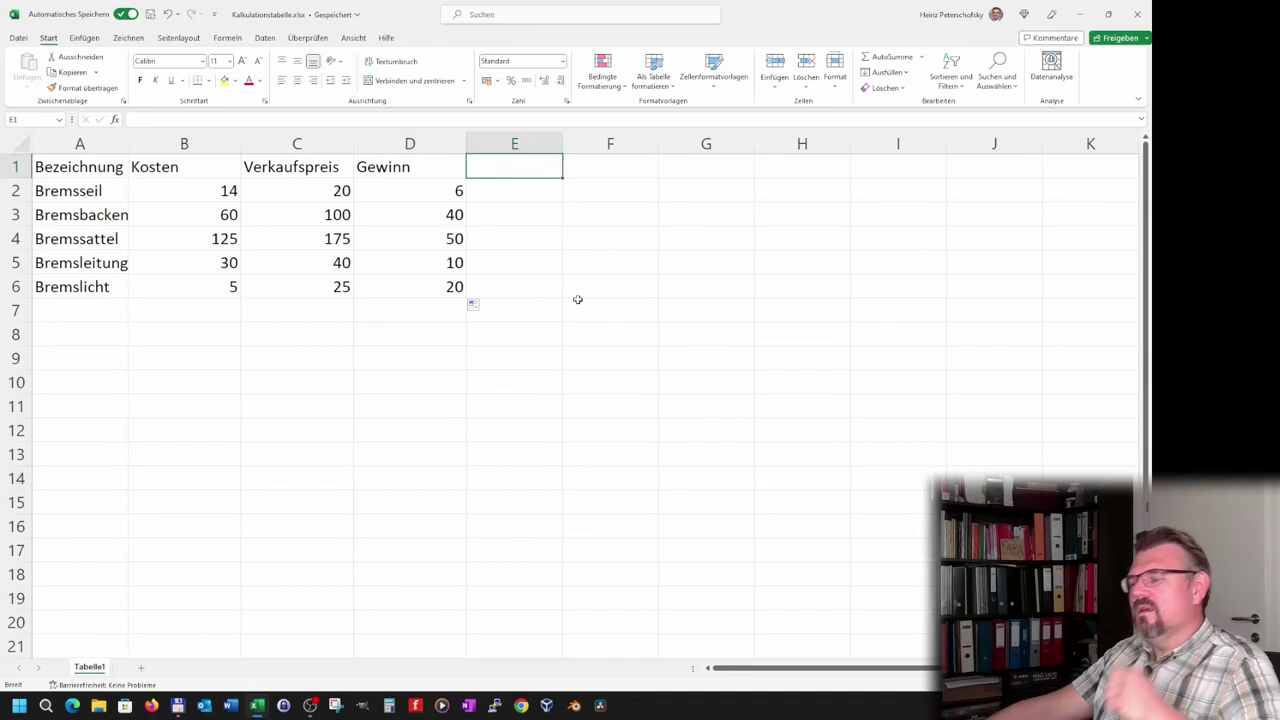
# - Add the column headings Stück in E1 and Gesamtgewinn in F1
pyautogui.write('Stück')
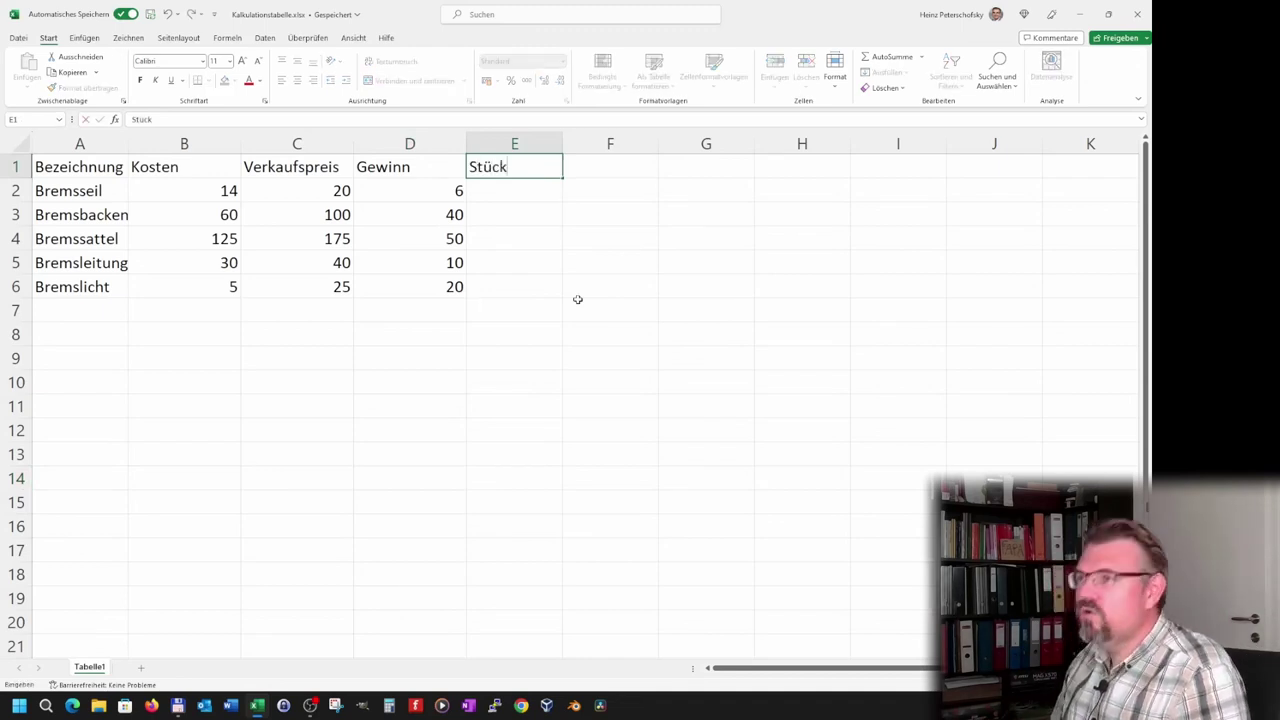
pyautogui.press('Tab')
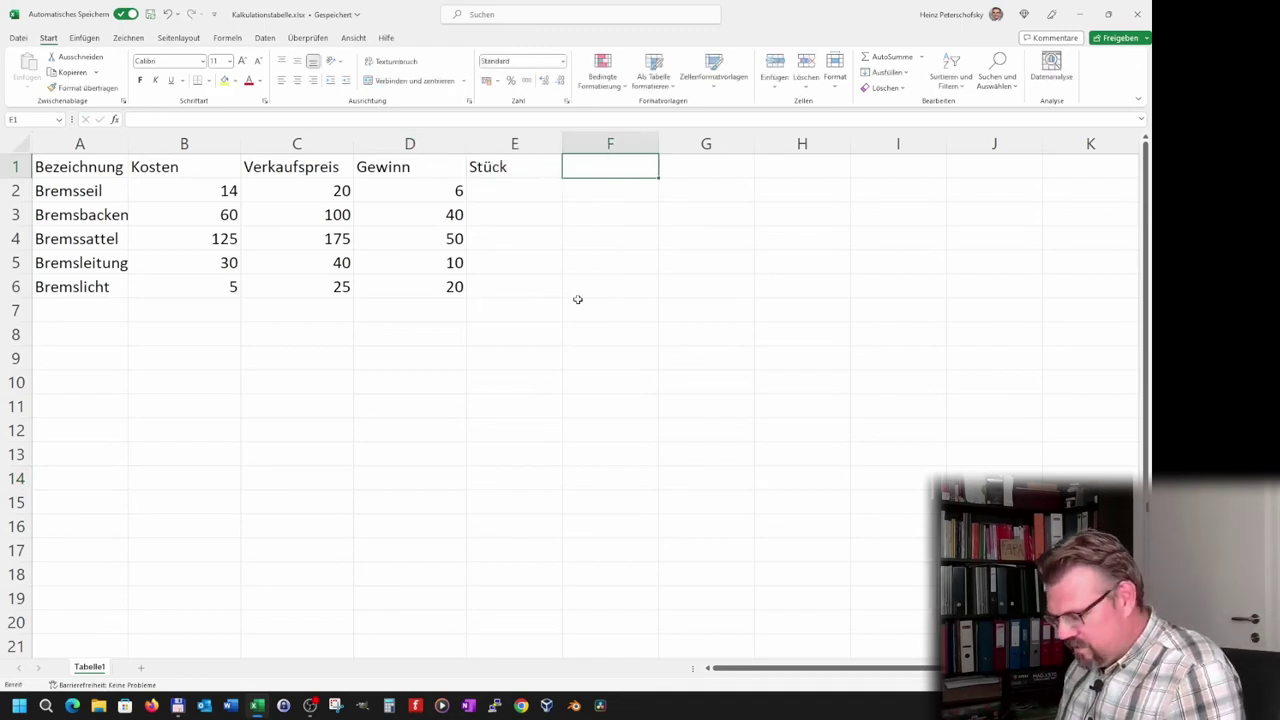
pyautogui.write('Gesamt')
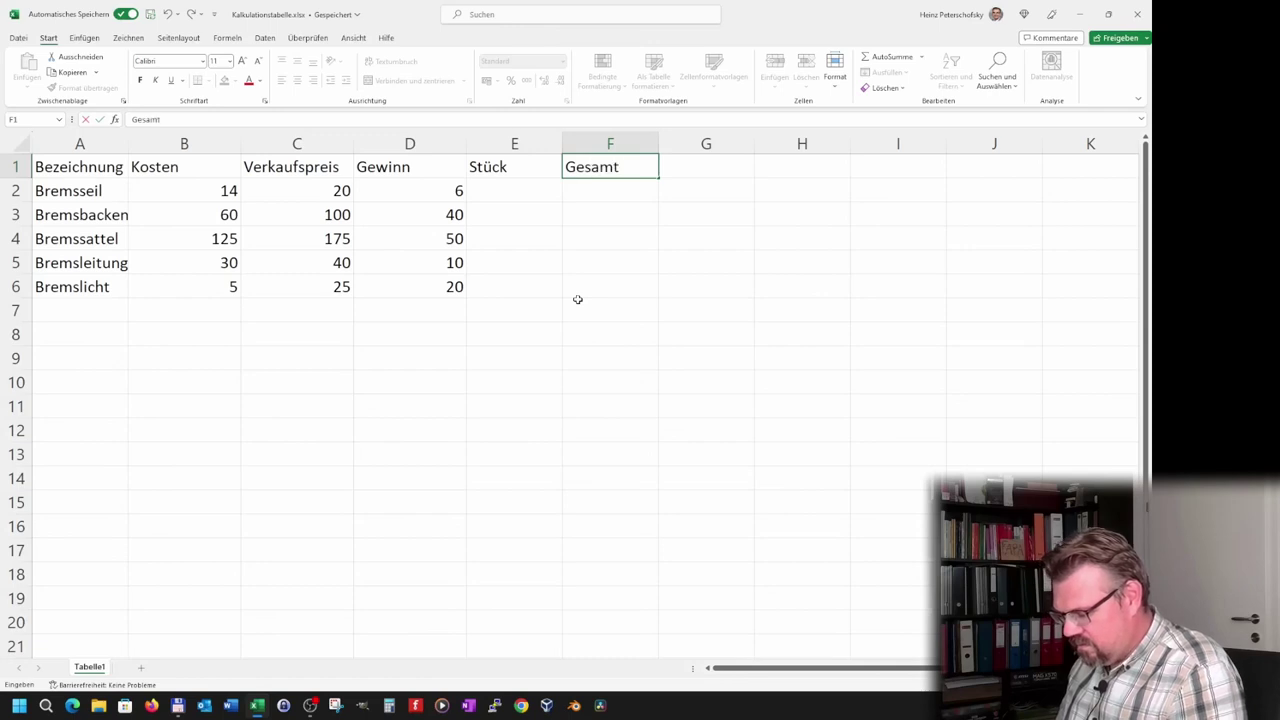
pyautogui.write('gewinn')
pyautogui.press('Return')
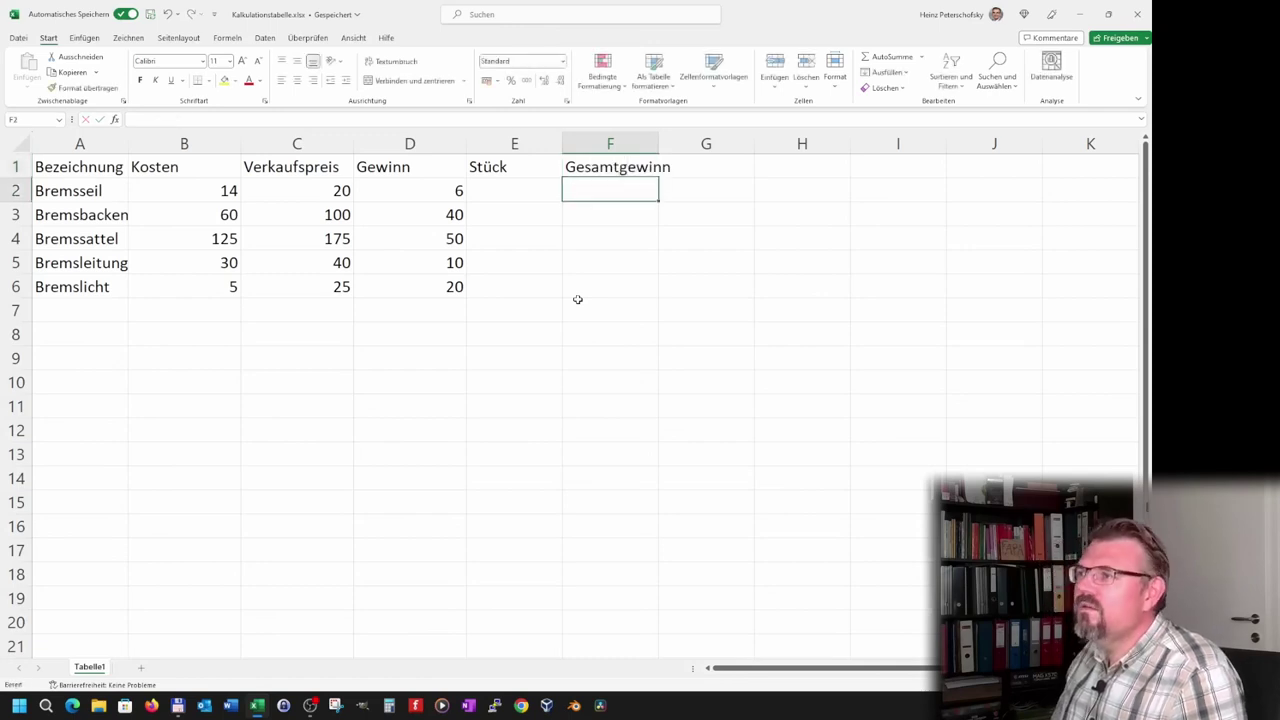
# - Enter the formula =D2*E2 in F2 to compute Bremsseil's Gesamtgewinn
pyautogui.click(505, 190)
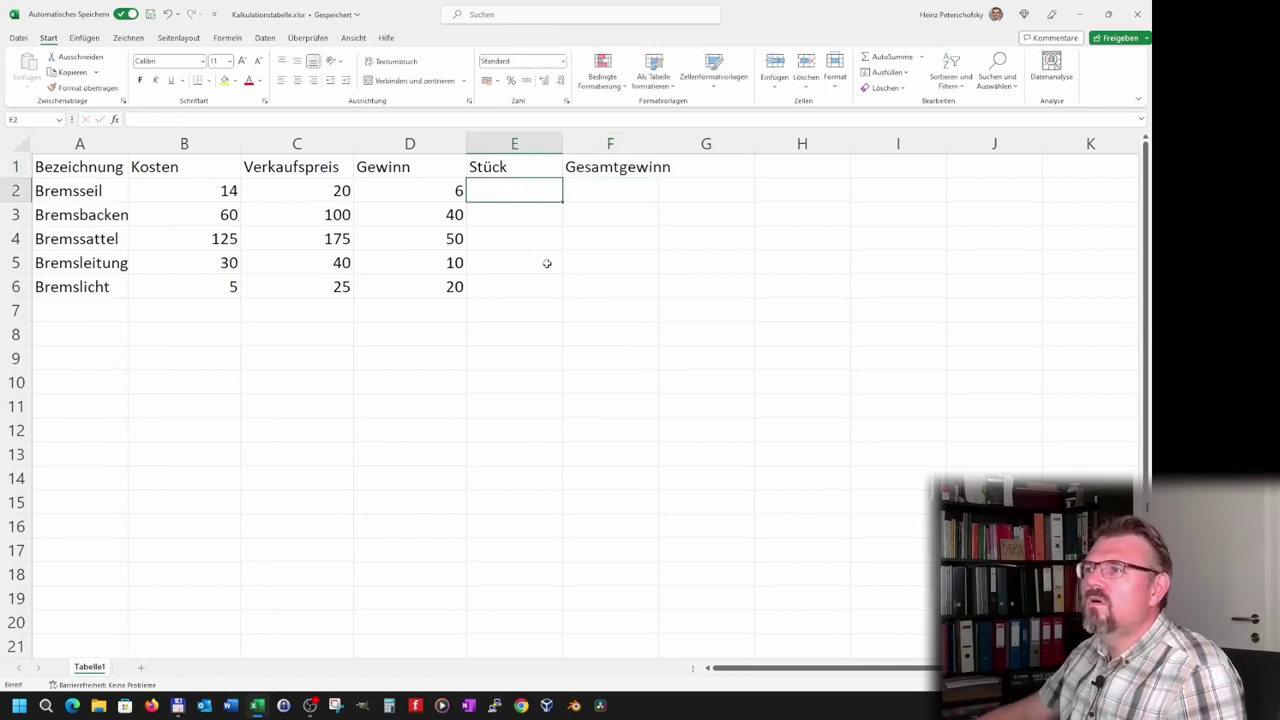
pyautogui.click(610, 196)
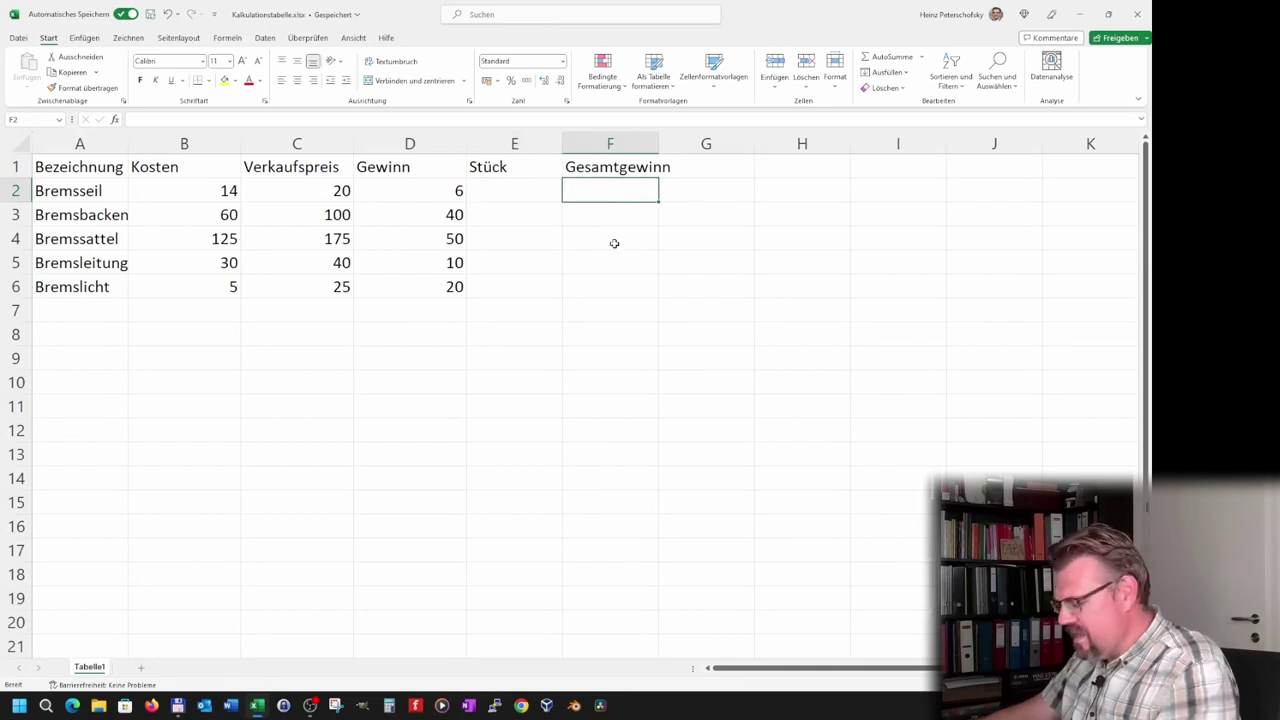
pyautogui.write('=')
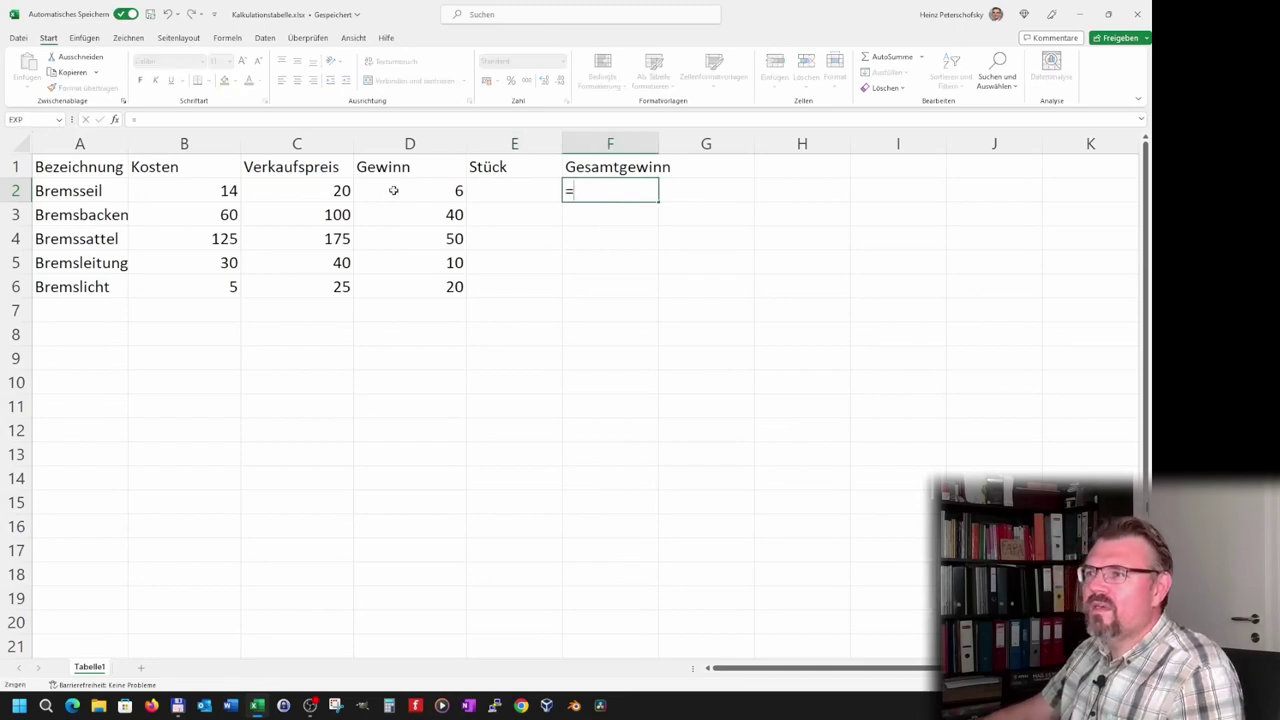
pyautogui.click(393, 190)
pyautogui.write('*')
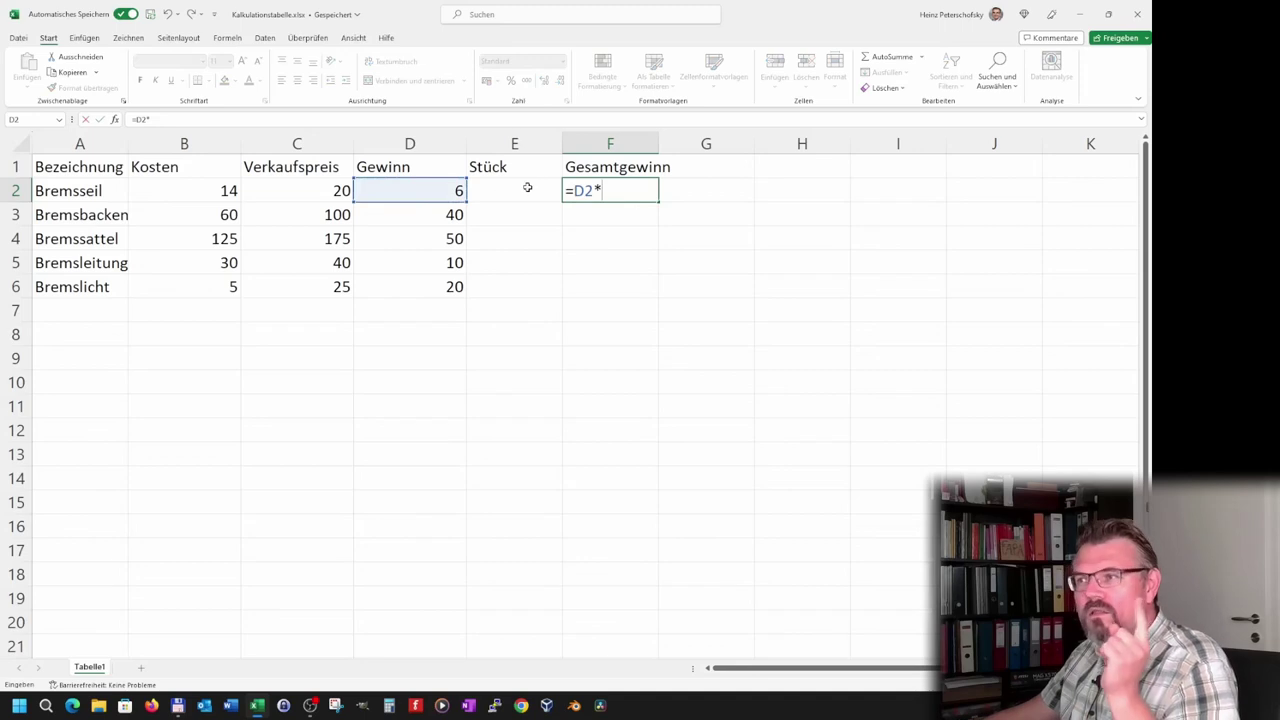
pyautogui.click(527, 187)
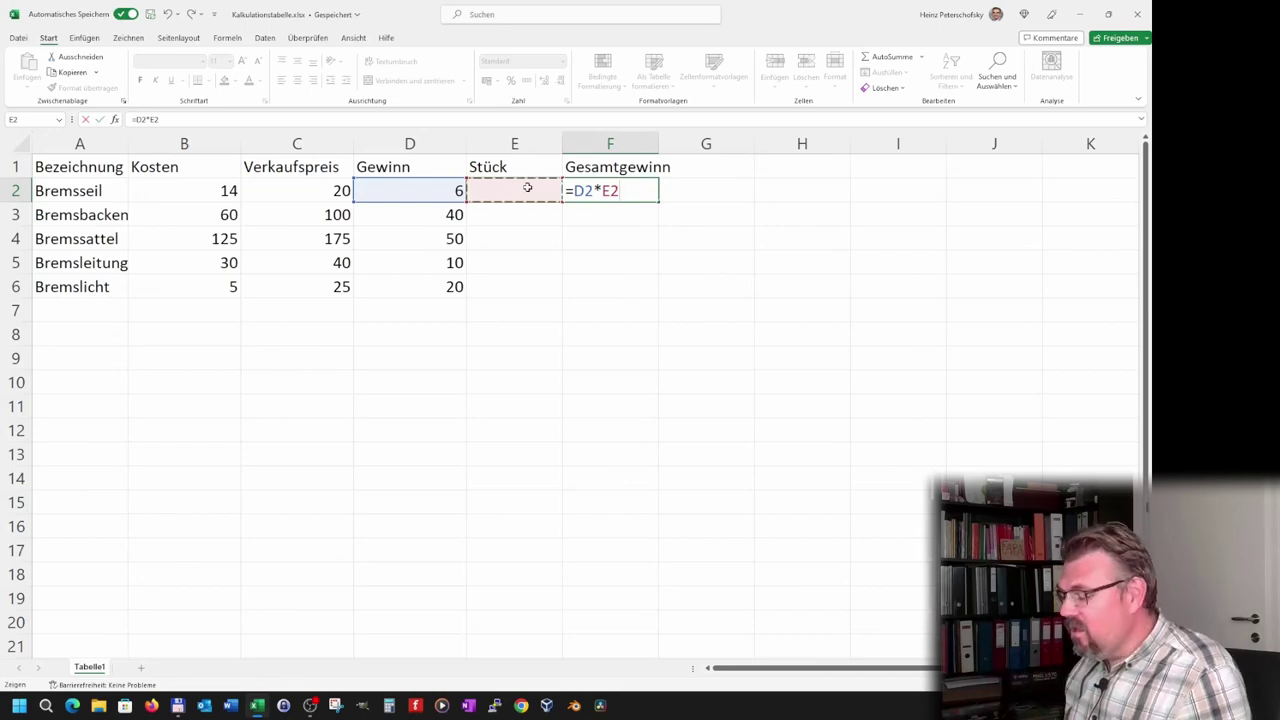
pyautogui.press('BackSpace')
pyautogui.press('BackSpace')
pyautogui.press('BackSpace')
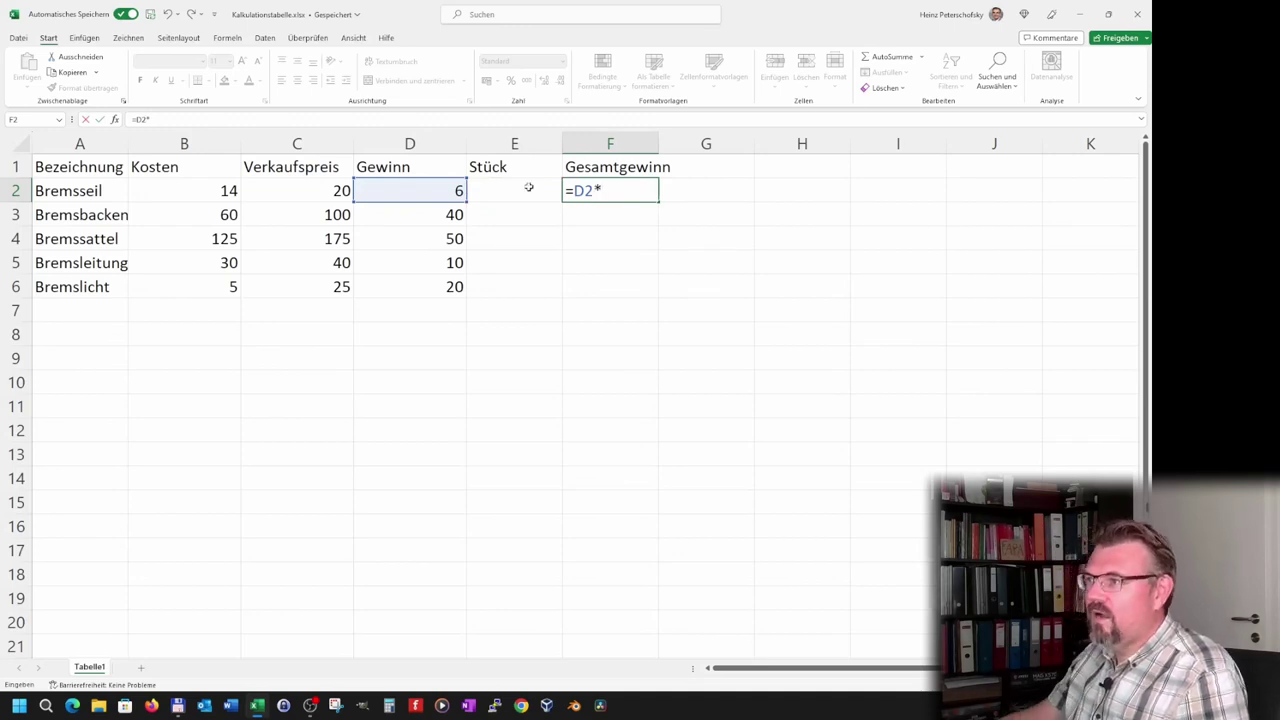
pyautogui.click(528, 187)
pyautogui.press('Return')
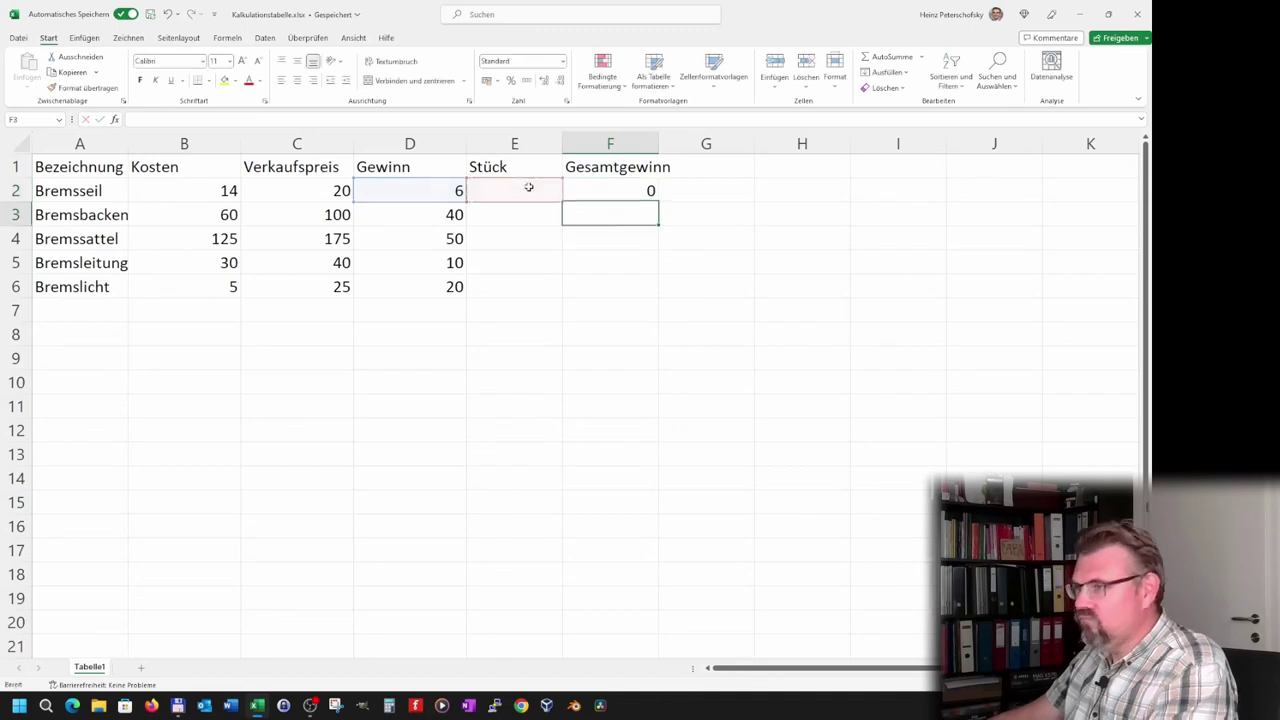
# - Fill the Gesamtgewinn formula down from F2 to F6
pyautogui.click(650, 190)
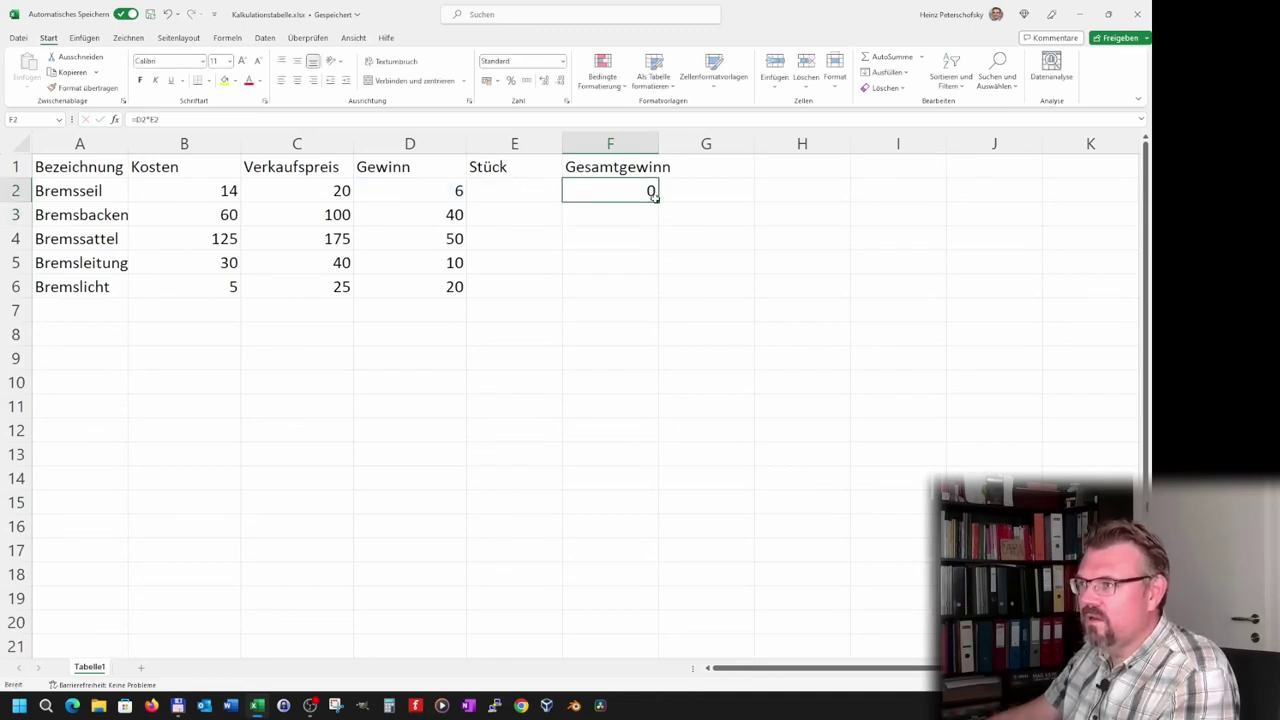
pyautogui.moveTo(659, 203)
pyautogui.mouseDown()
pyautogui.moveTo(658, 313)
pyautogui.moveTo(661, 293)
pyautogui.mouseUp()
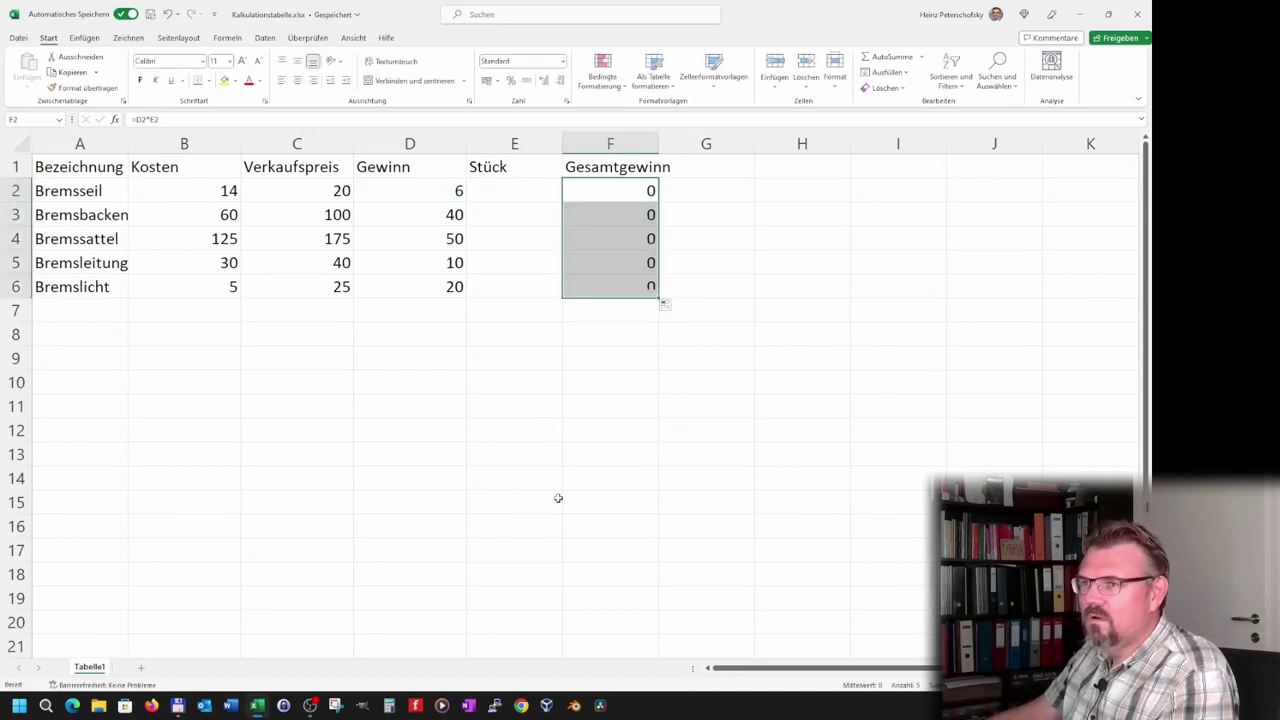
pyautogui.click(545, 478)
pyautogui.click(500, 264)
# - Enter Stück quantities: 2 for Bremslicht, 1 for Bremssattel, 4 for Bremsbacken
pyautogui.press('Down')
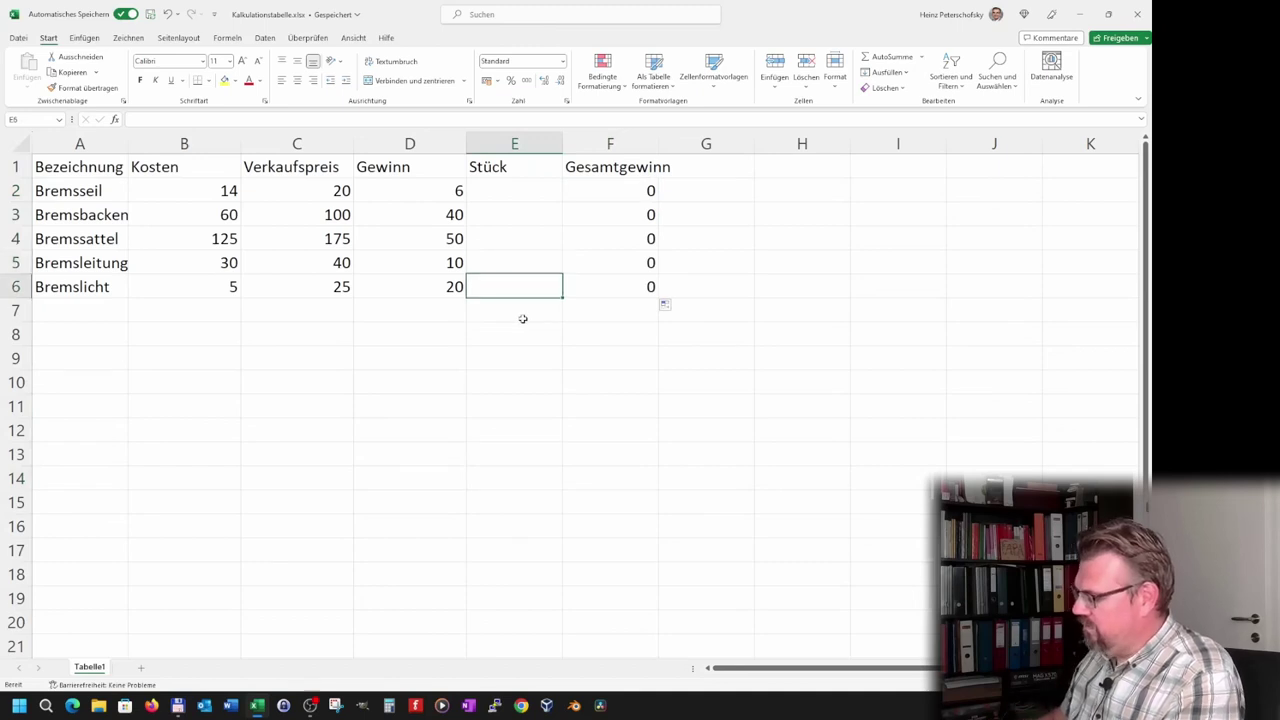
pyautogui.press('Up')
pyautogui.press('Up')
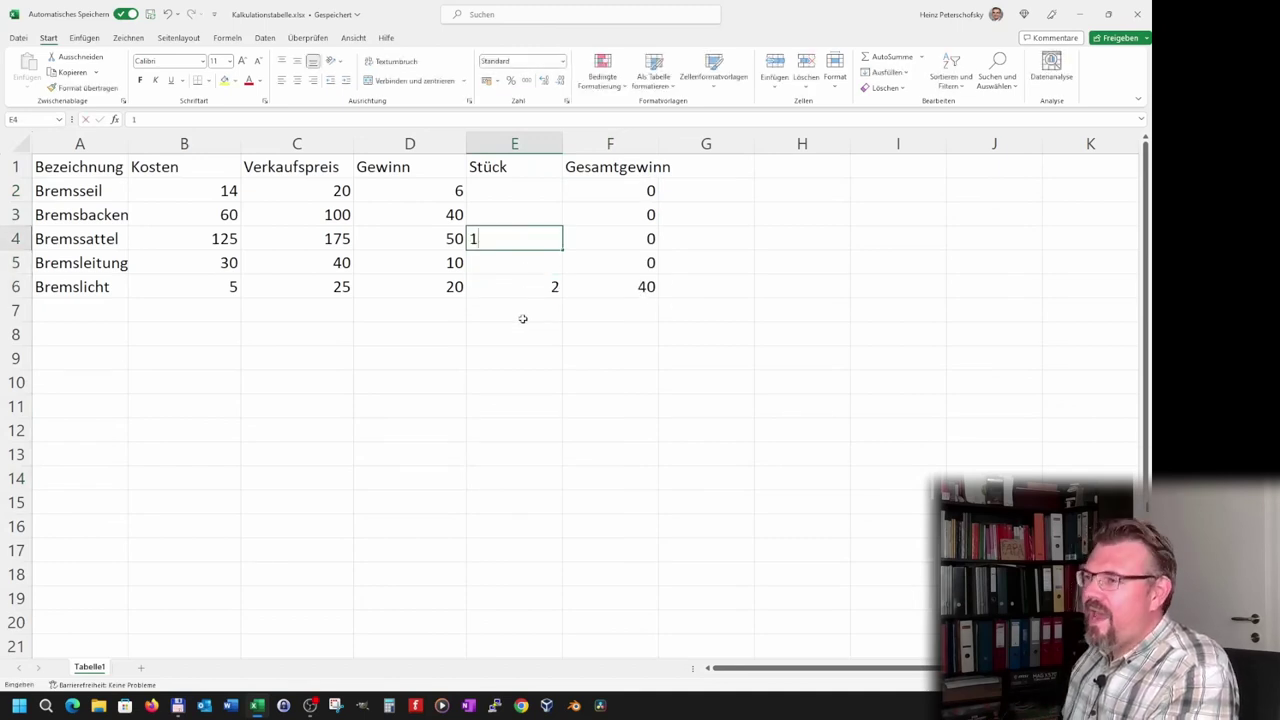
pyautogui.press('Up')
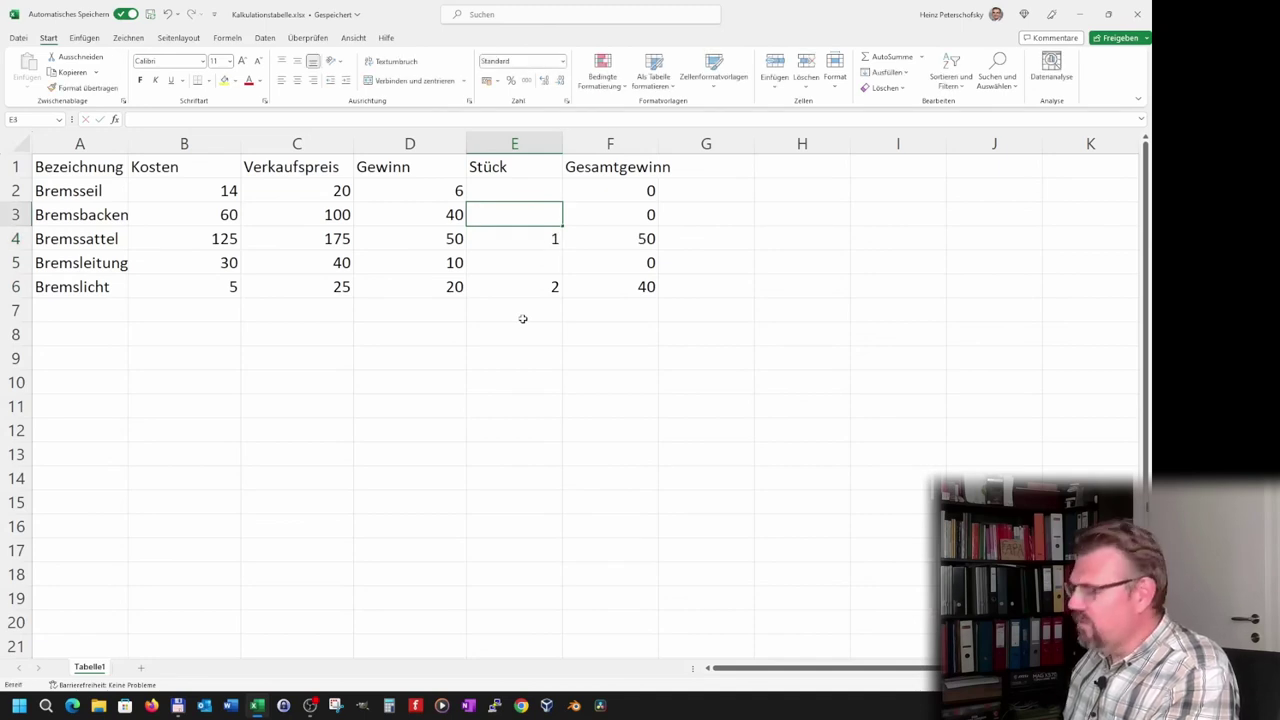
pyautogui.write('4')
pyautogui.press('Return')
pyautogui.press('Up')
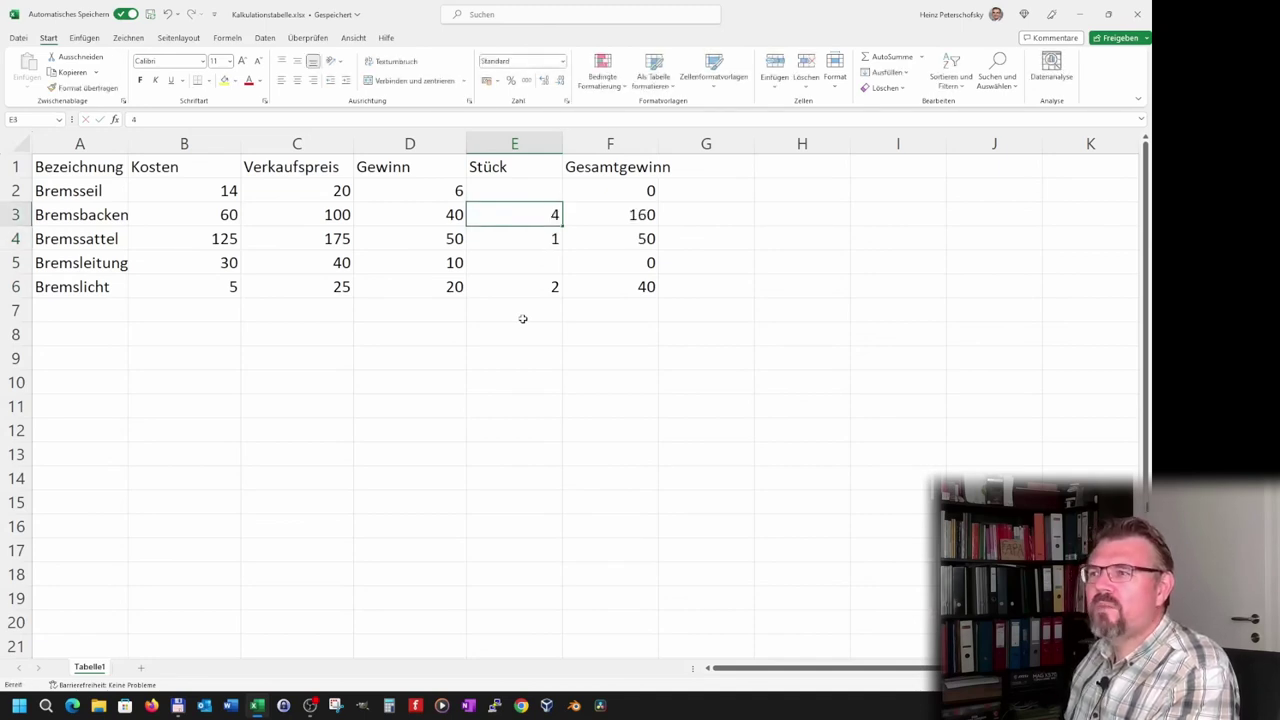
pyautogui.press('Up')
pyautogui.press('Down')
pyautogui.press('Down')
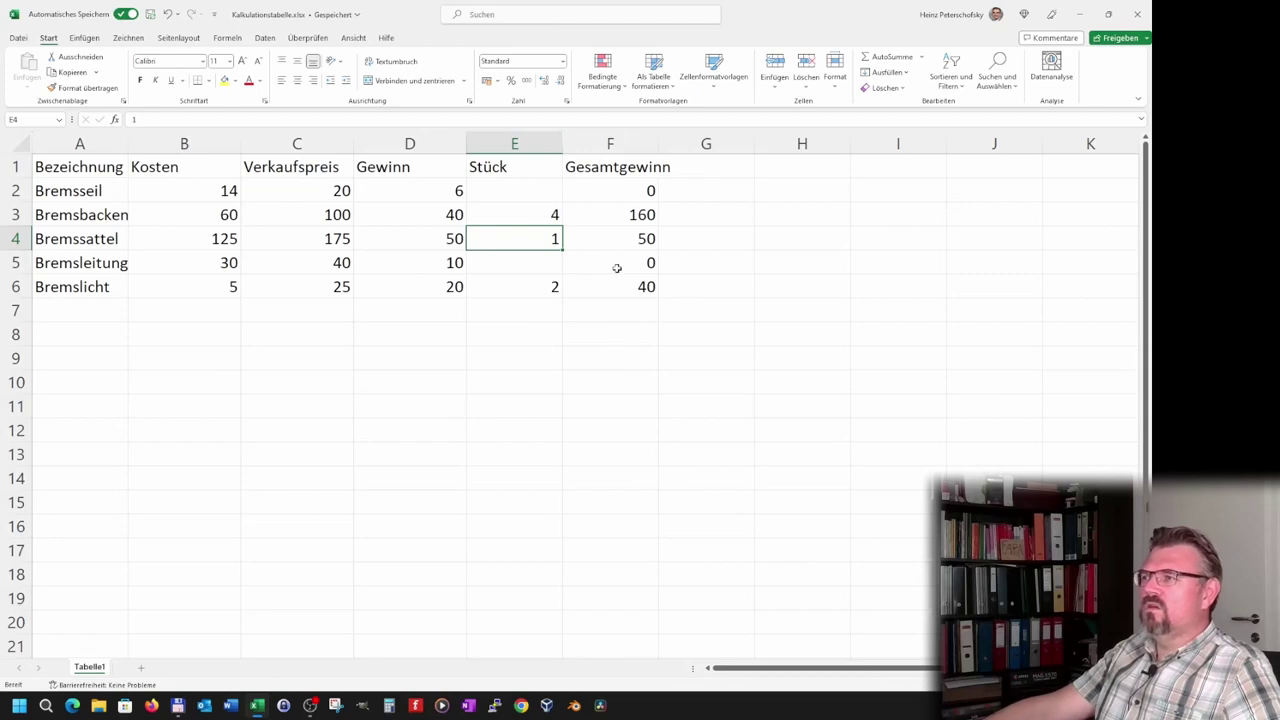
pyautogui.click(626, 332)
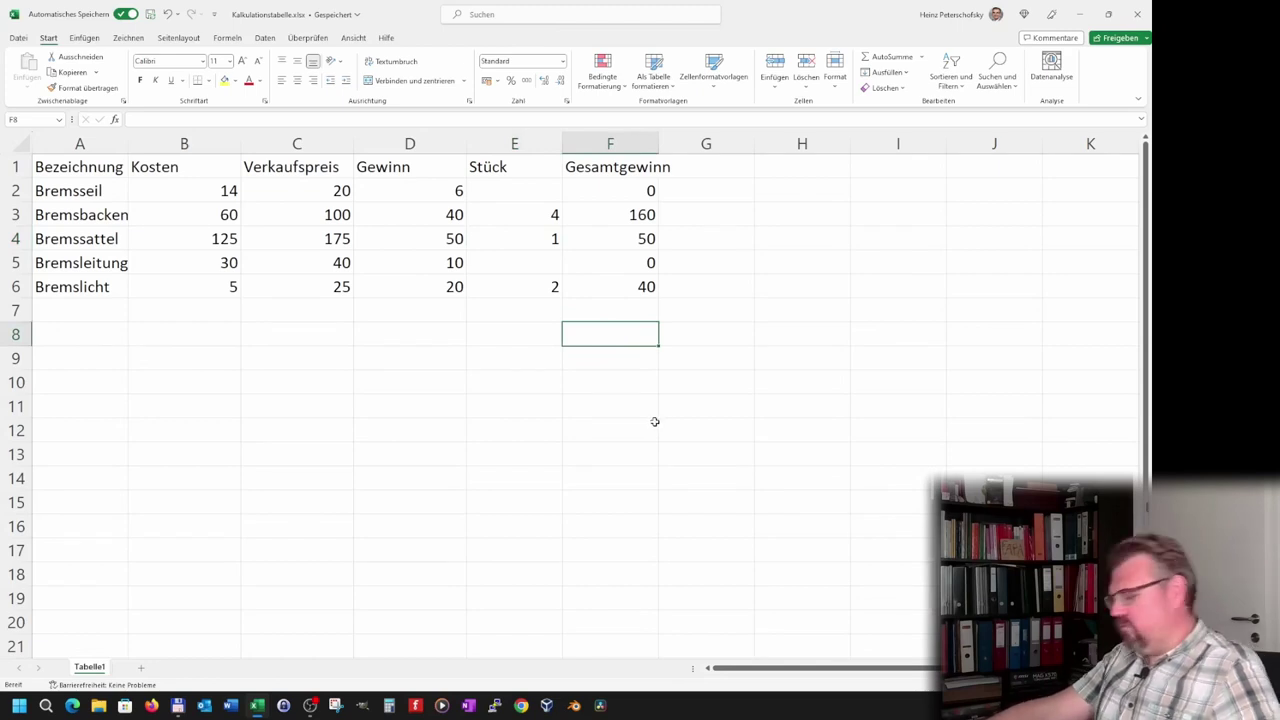
# - In F8, total the profits with =F6+F5+F4+F3+F2, giving 250
pyautogui.write('=')
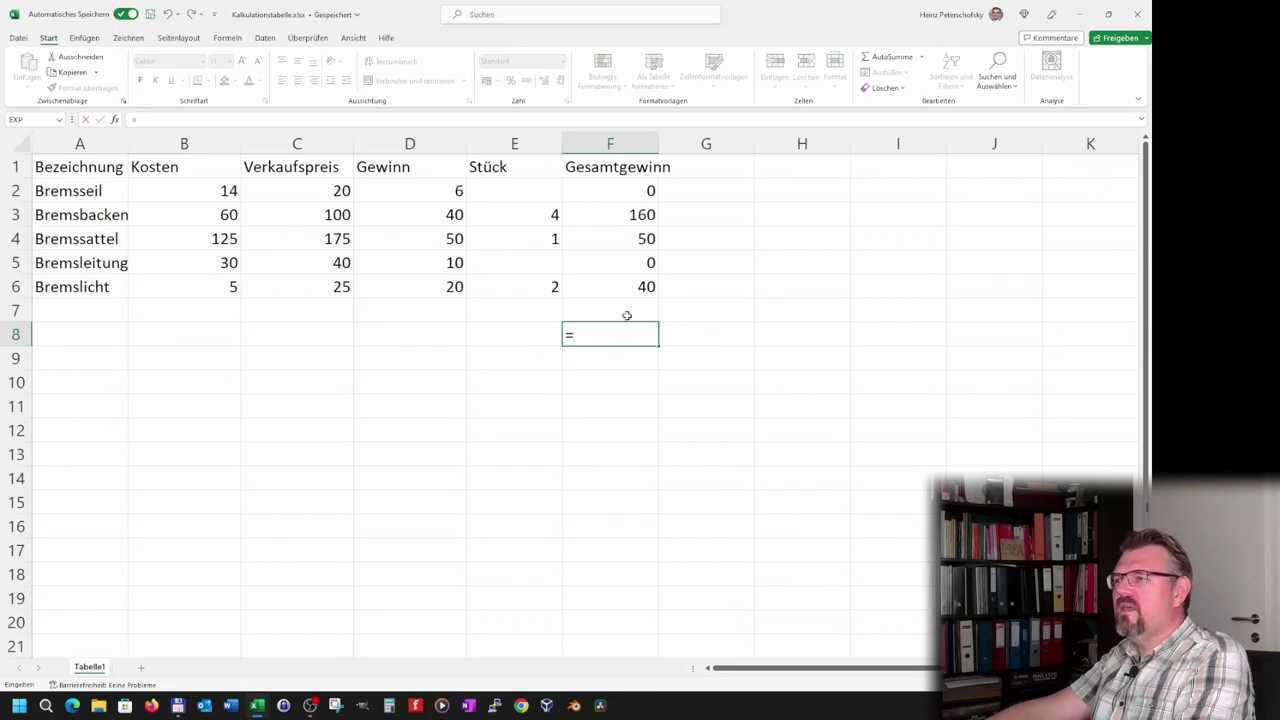
pyautogui.click(631, 282)
pyautogui.write('+')
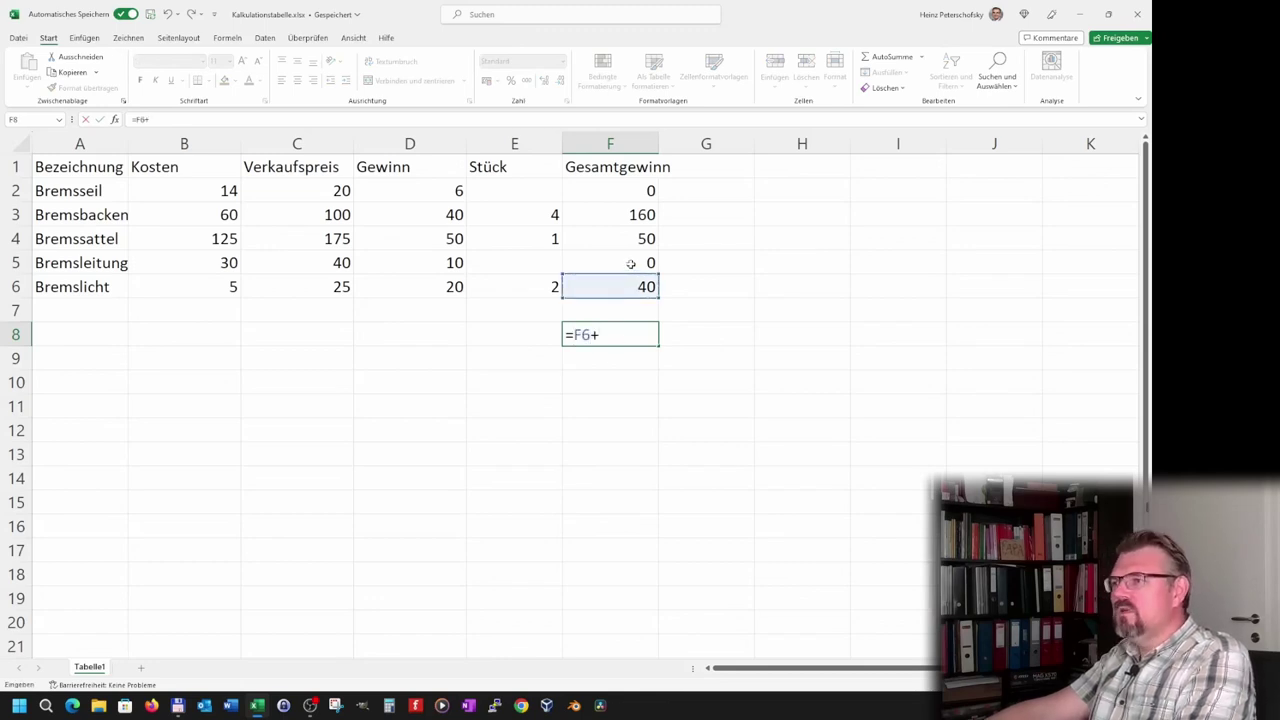
pyautogui.click(631, 263)
pyautogui.click(630, 237)
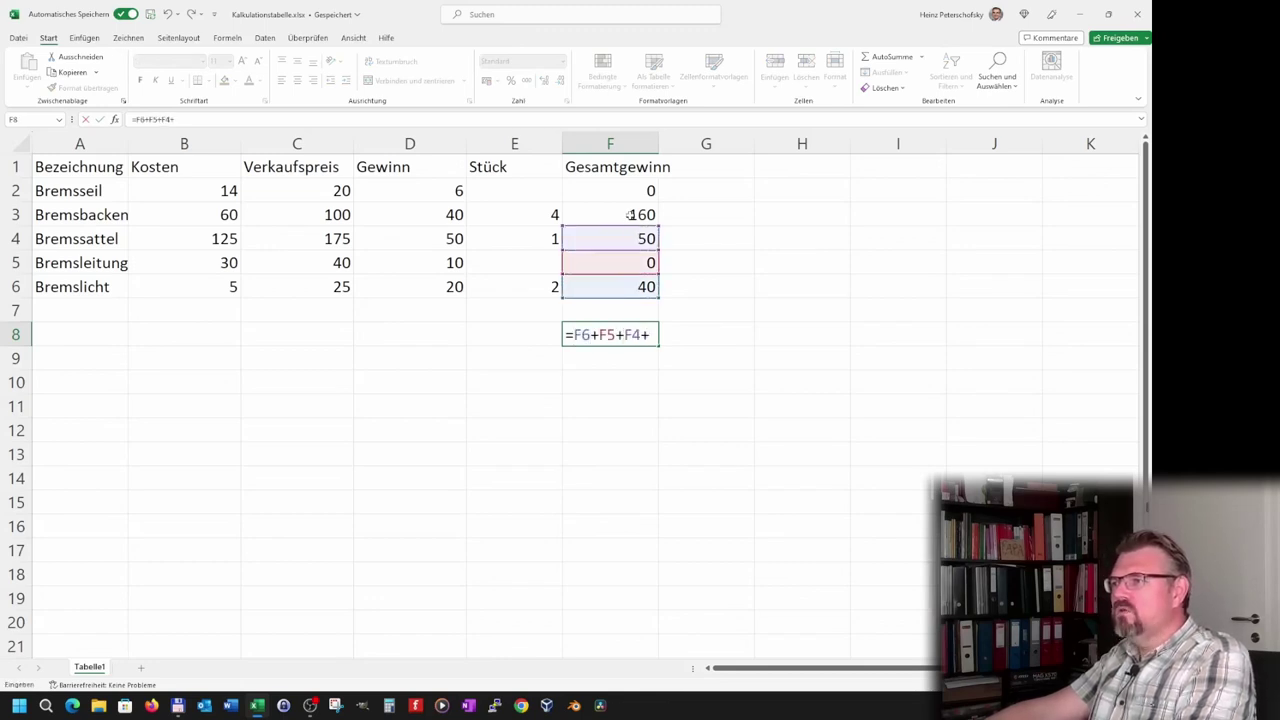
pyautogui.click(630, 215)
pyautogui.click(630, 189)
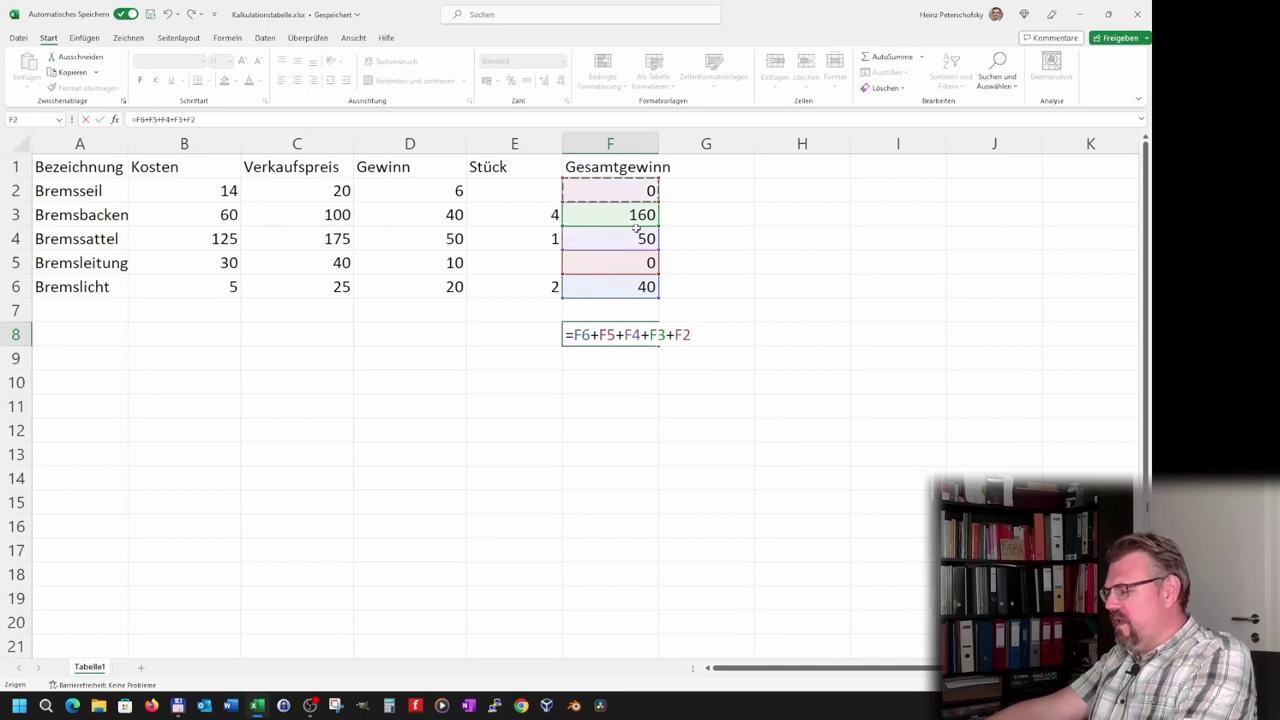
pyautogui.press('Return')
pyautogui.click(621, 343)
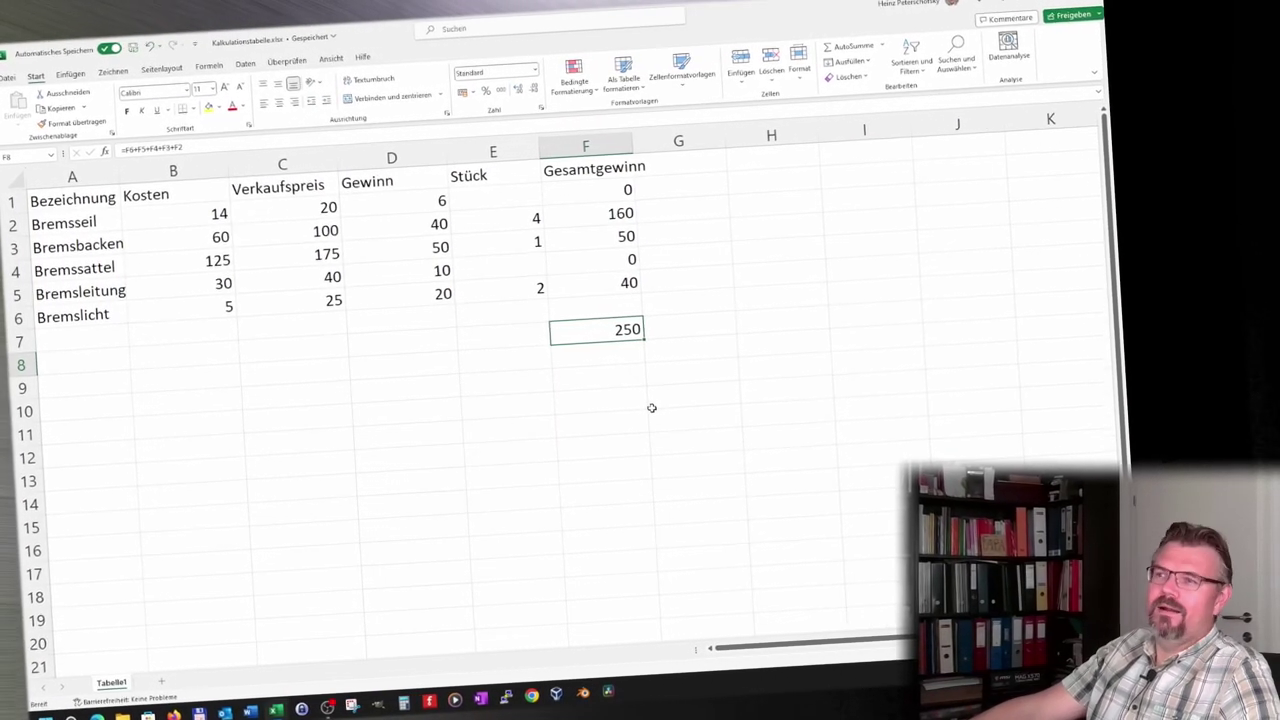
# - Change the Bremssattel cost in B4 to 250 and check the total drops to 125
pyautogui.click(187, 257)
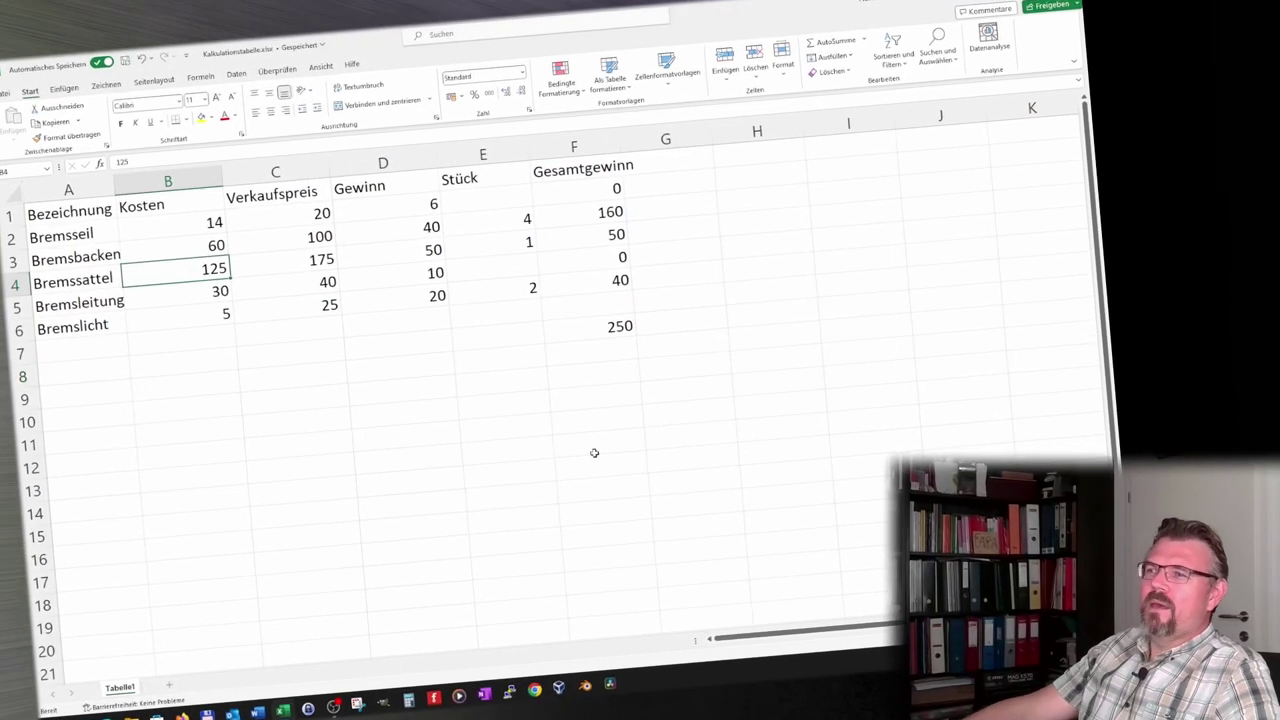
pyautogui.write('250')
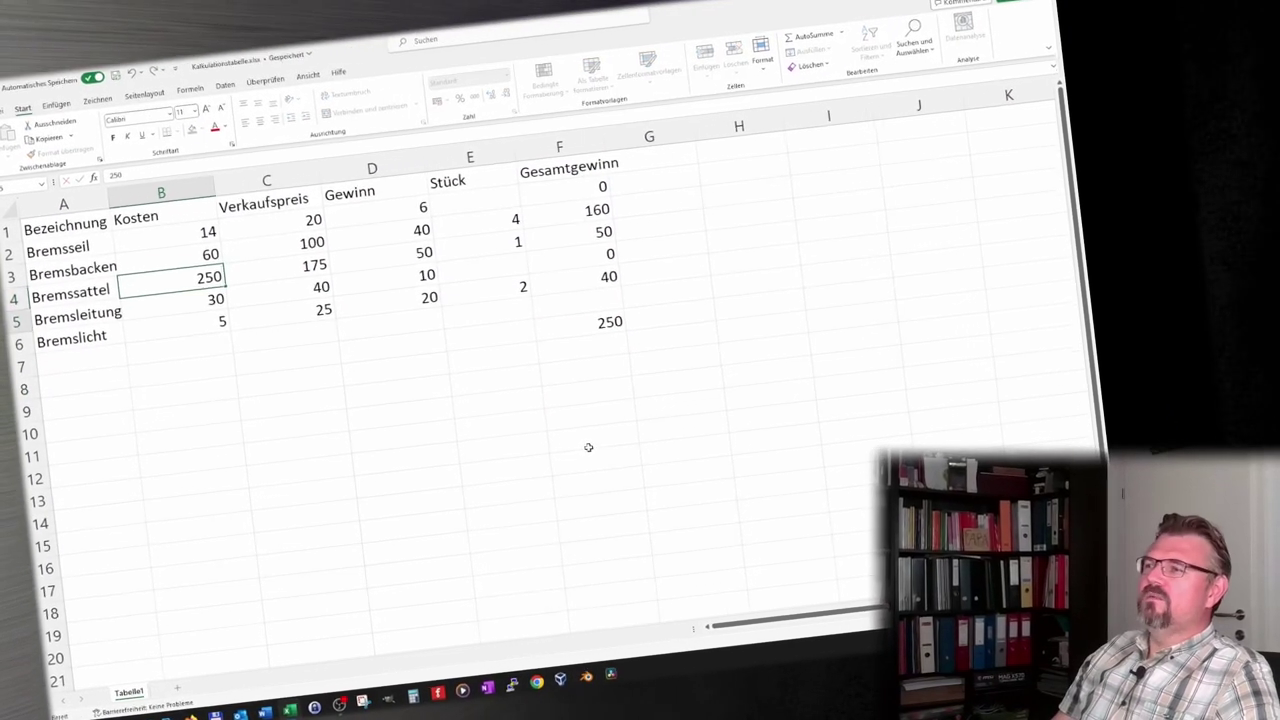
pyautogui.press('Return')
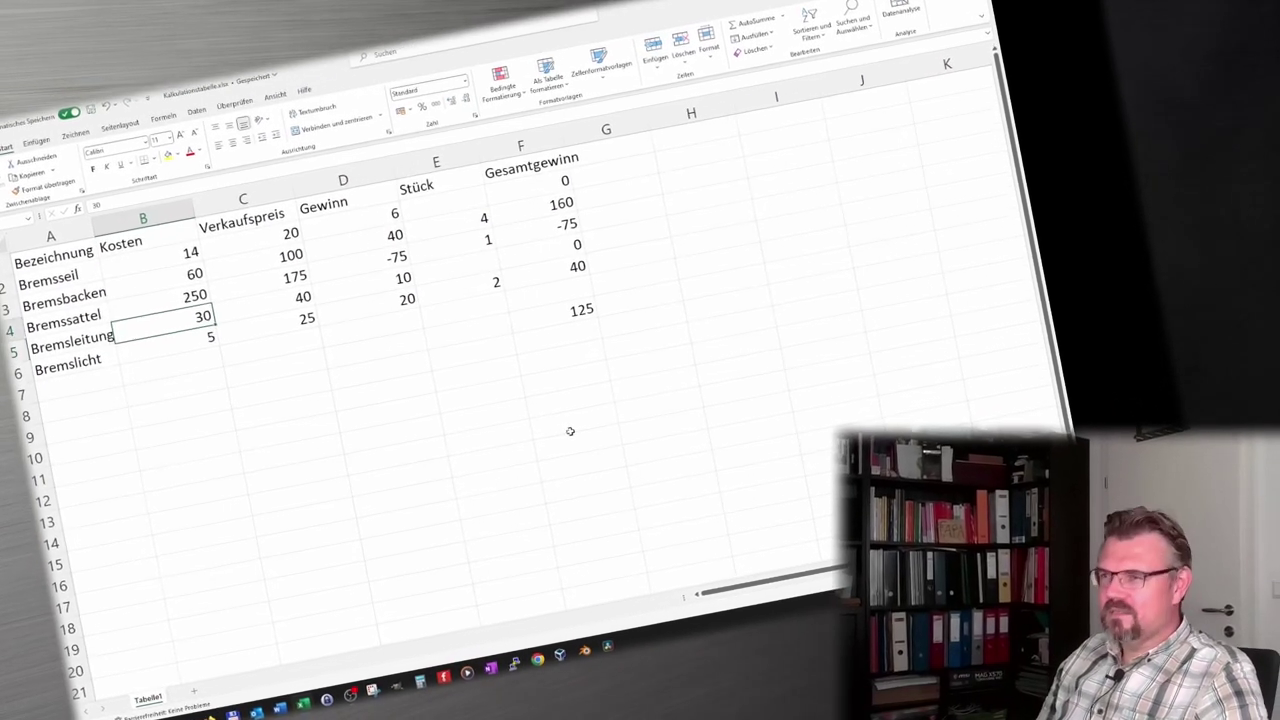
pyautogui.press('Up')
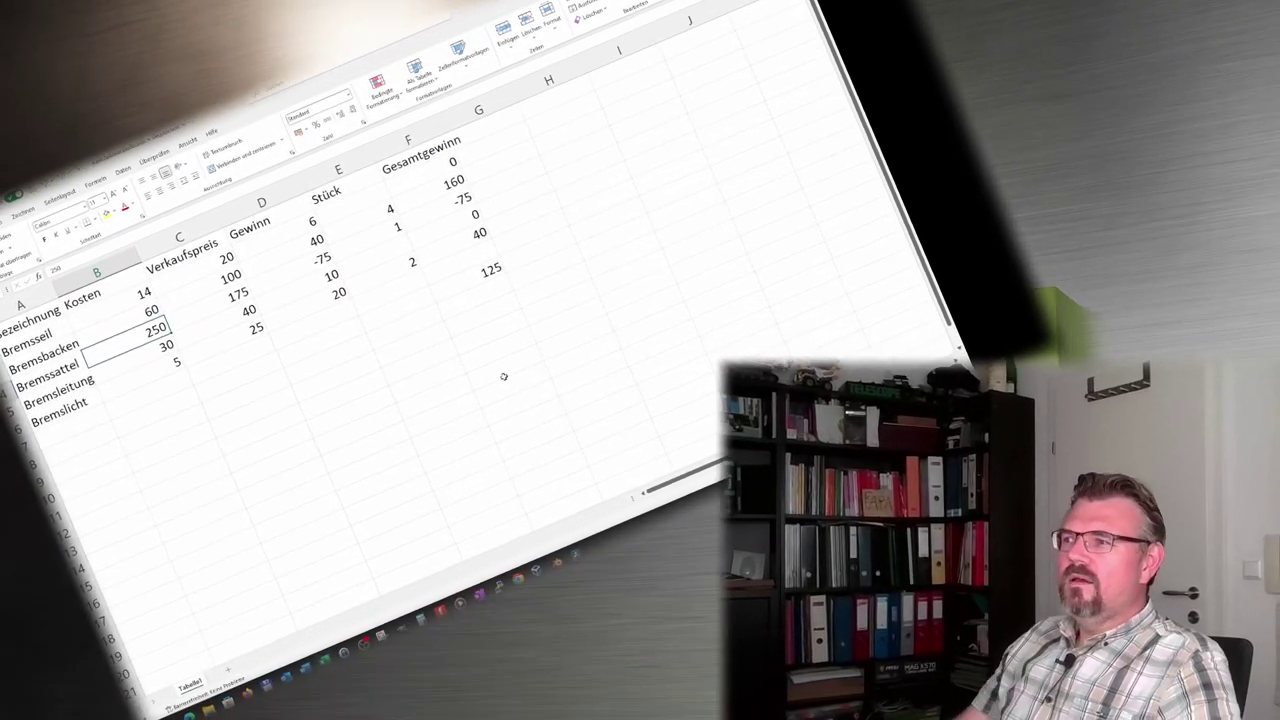
pyautogui.click(490, 277)
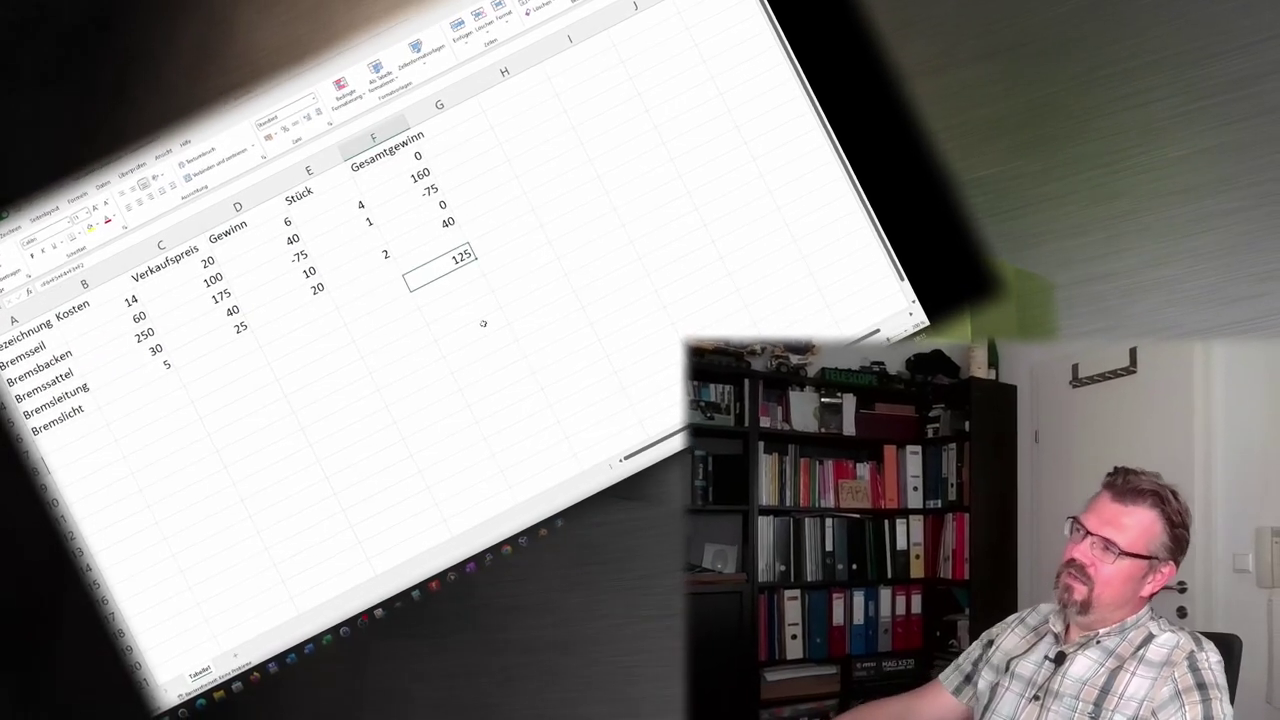